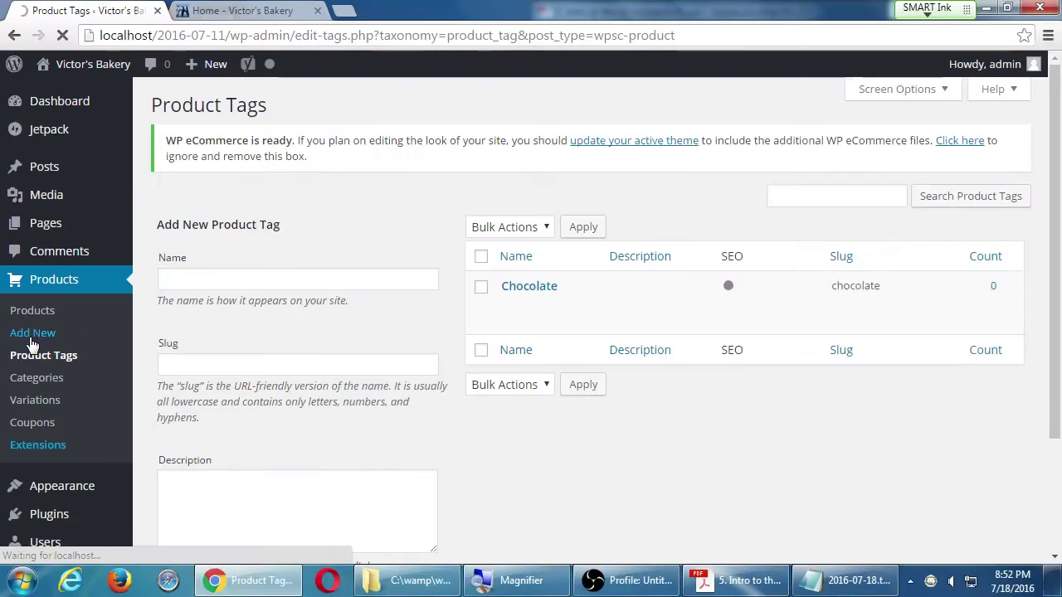
# Start a new product and enter Pecan Pie as its title
pyautogui.click(32, 348)
pyautogui.scroll(-4, 656, 307)
pyautogui.scroll(-10, 697, 327)
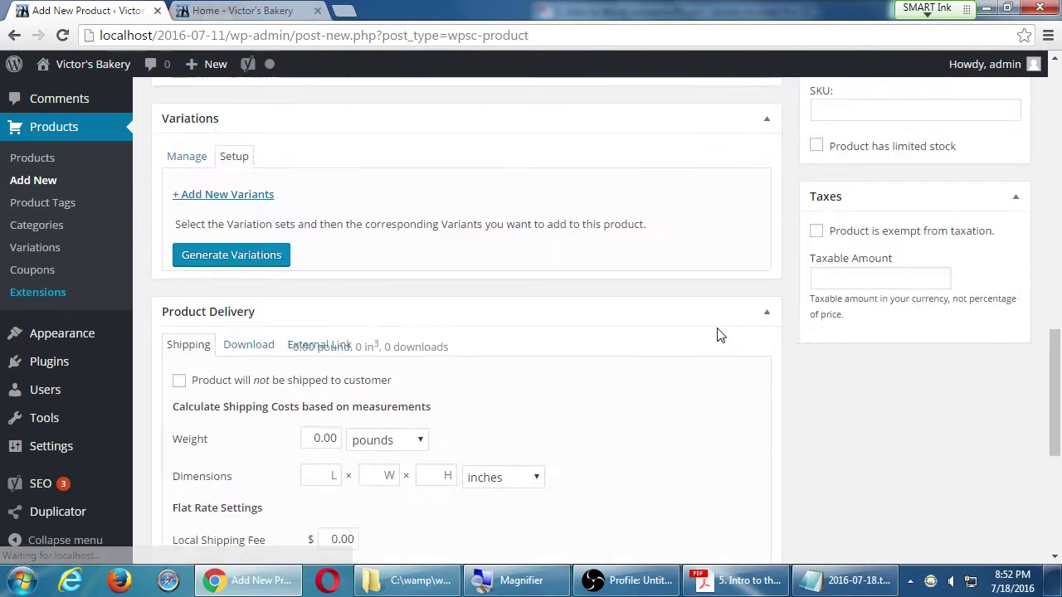
pyautogui.scroll(15, 718, 330)
pyautogui.scroll(2, 722, 327)
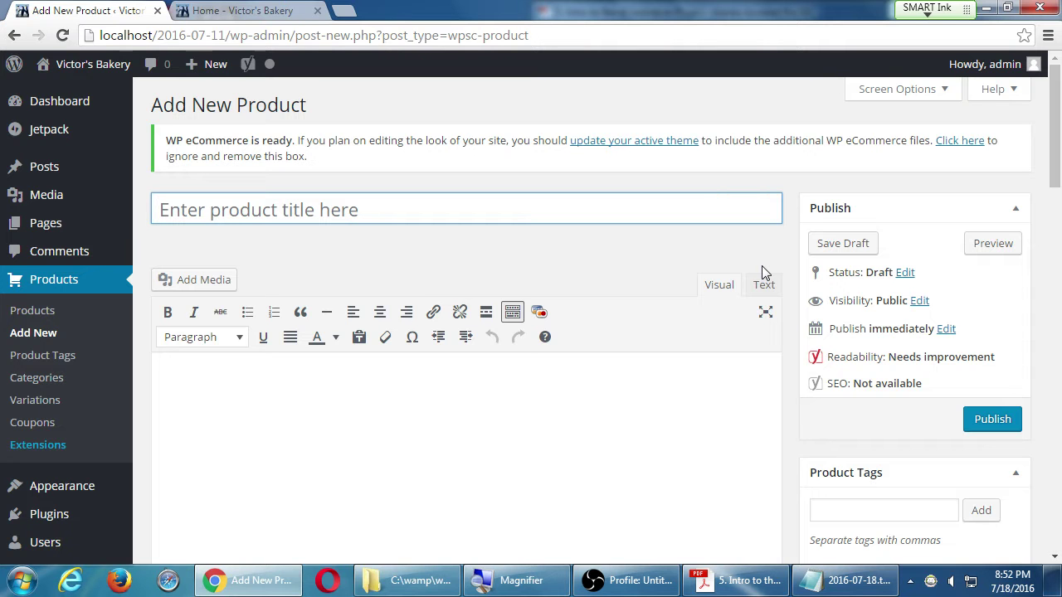
pyautogui.write('Pecan Pie')
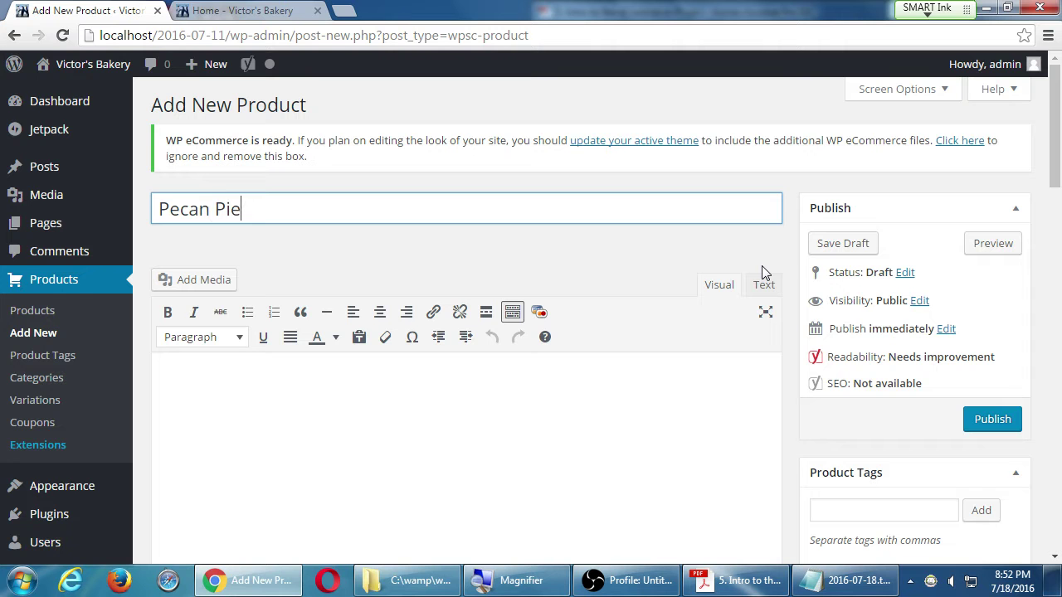
# Fill the product description with the placeholder text "dfgddsfasafdf asadsf adfsa fdas"
pyautogui.press('Tab')
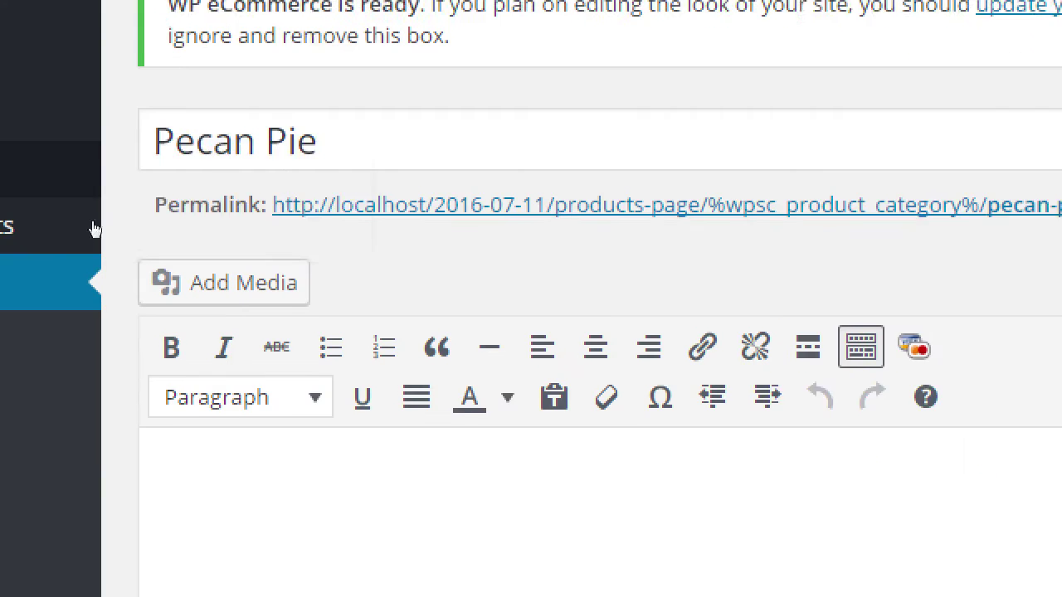
pyautogui.hotkey('shift', 'Tab')
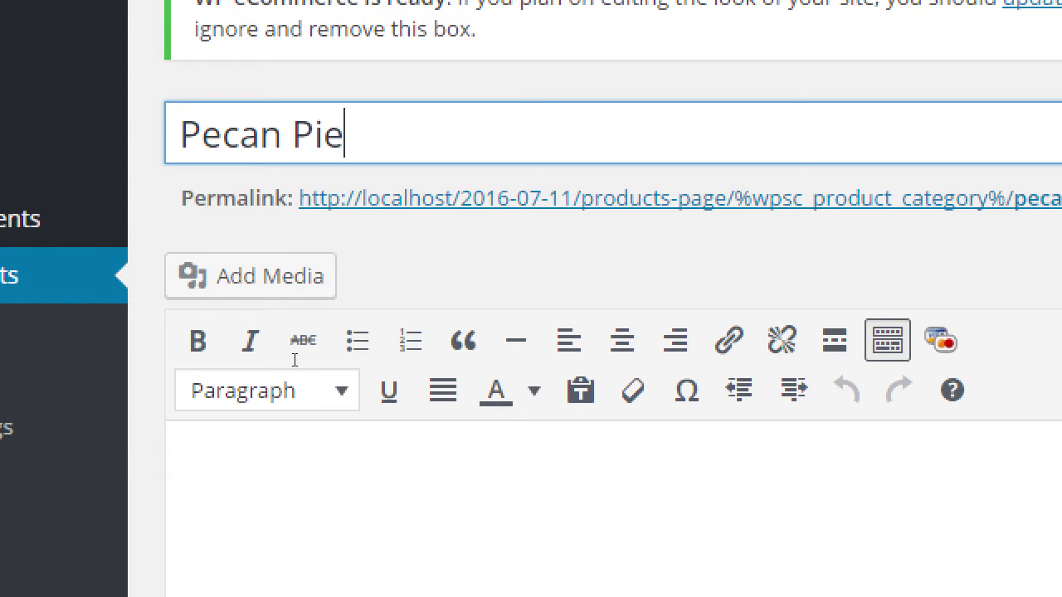
pyautogui.press('Tab')
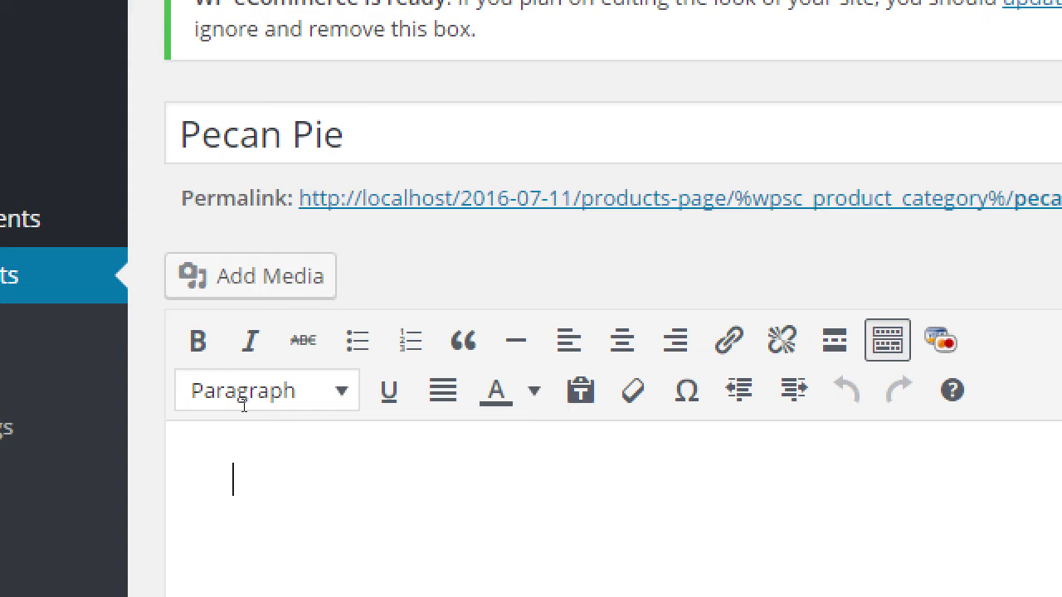
pyautogui.write('dfgddsfasafdf  asadsf adfsa fdas')
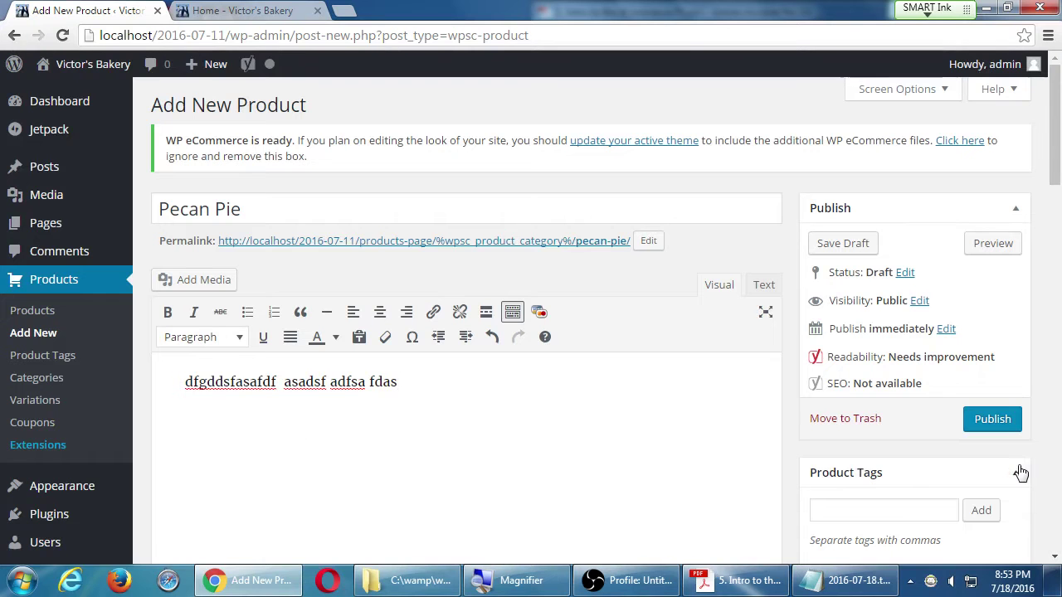
# Collapse the Publish box and expand it again
pyautogui.scroll(-1, 1037, 438)
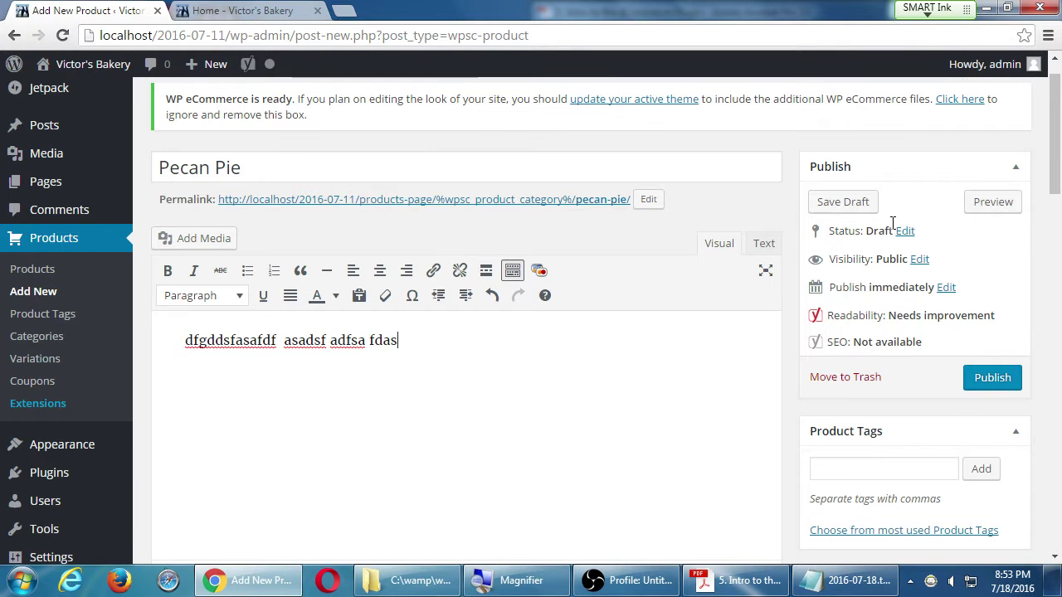
pyautogui.click(1015, 169)
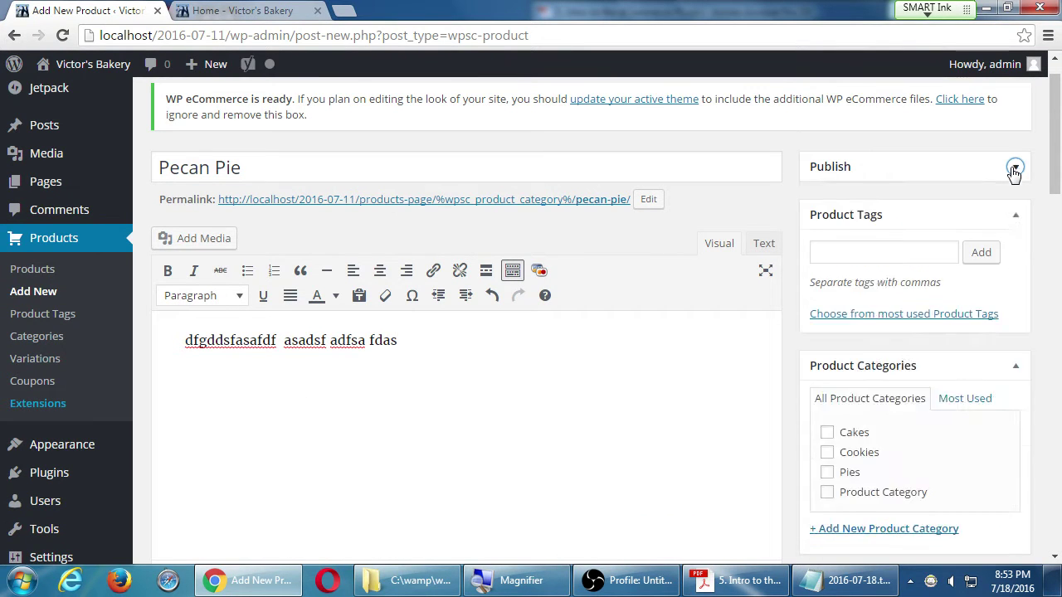
pyautogui.click(1014, 171)
# Assign the product to the Pies category
pyautogui.scroll(-3, 996, 307)
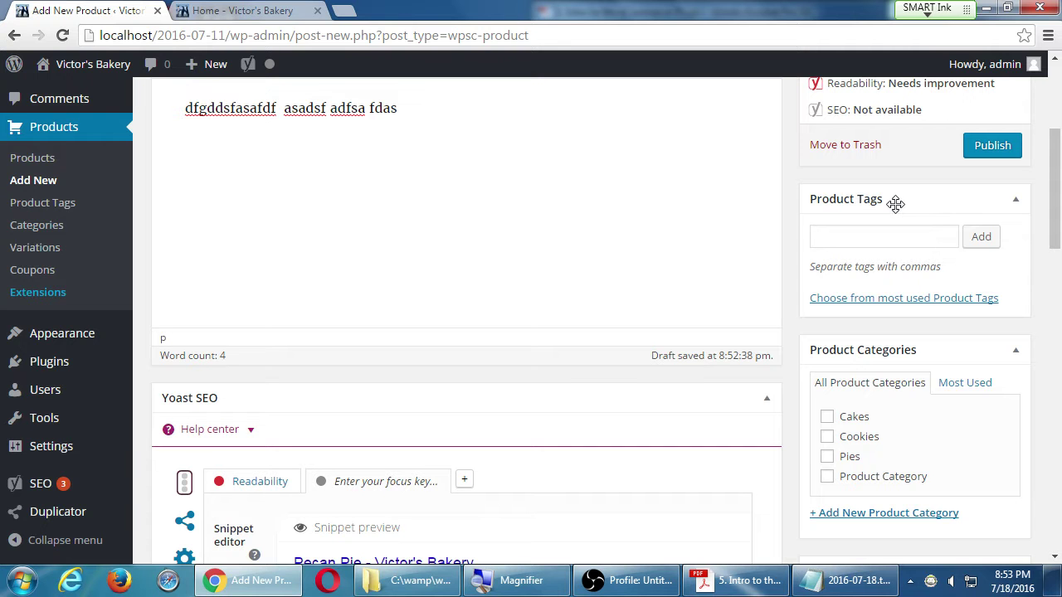
pyautogui.click(843, 461)
# Check the most used product tags, try the tag entry "choco" for a suggestion, and clear the entry
pyautogui.click(893, 303)
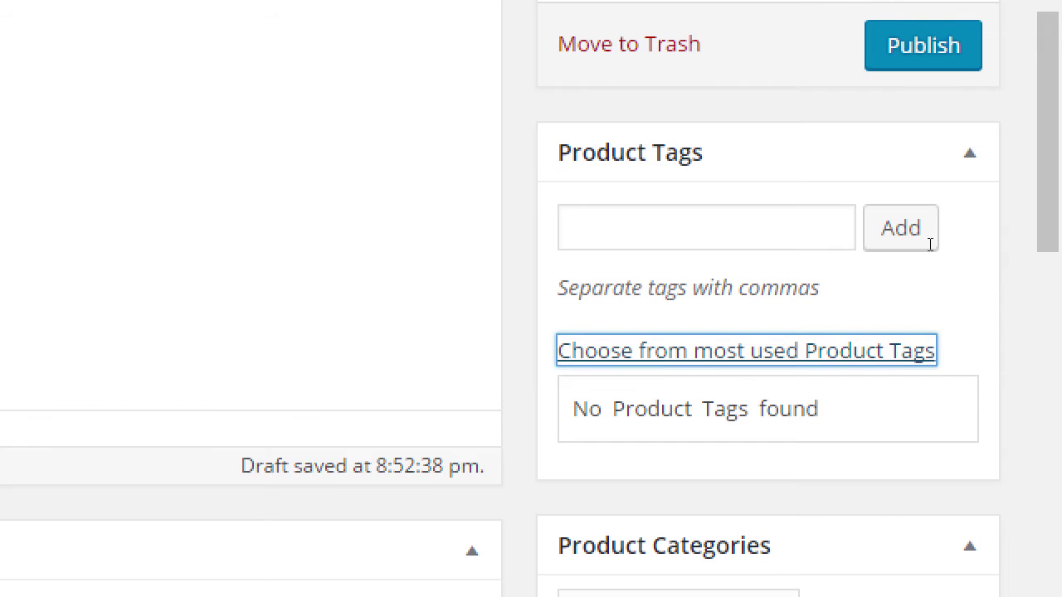
pyautogui.click(921, 232)
pyautogui.write('cho')
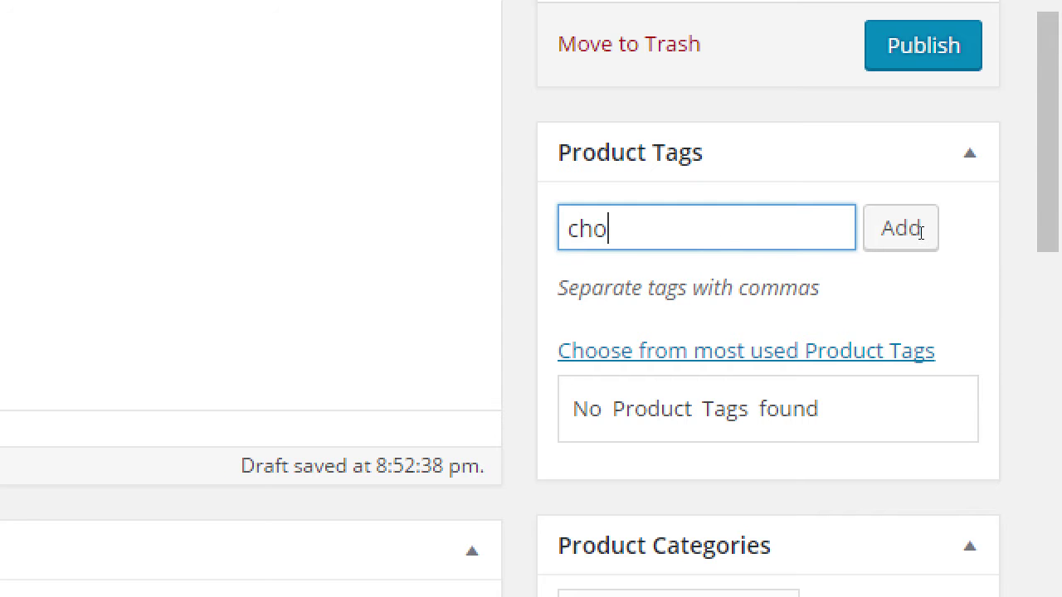
pyautogui.write('co')
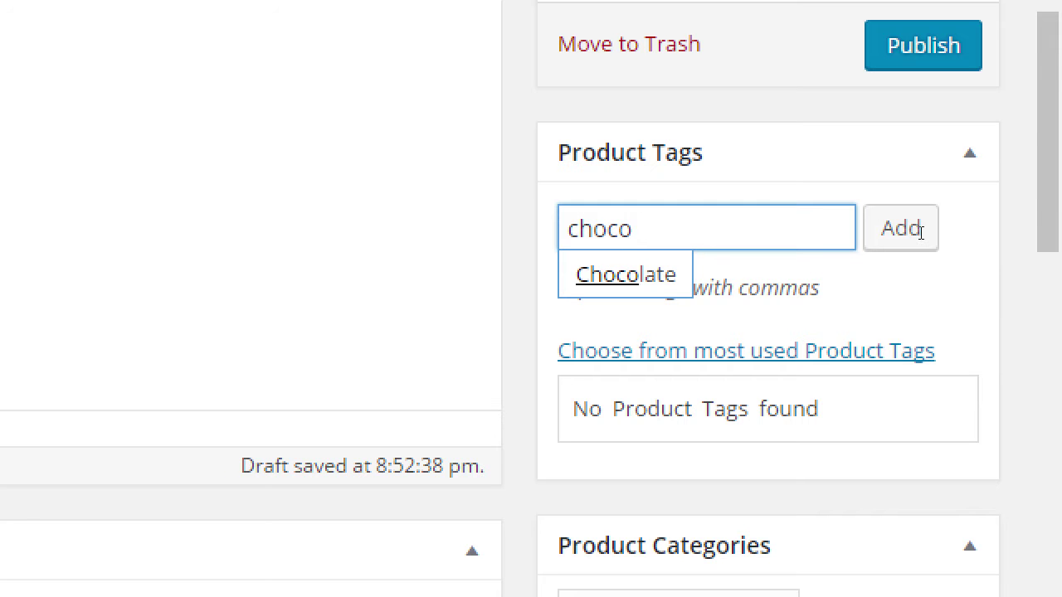
pyautogui.press('BackSpace')
pyautogui.press('BackSpace')
pyautogui.press('BackSpace')
pyautogui.press('BackSpace')
pyautogui.press('BackSpace')
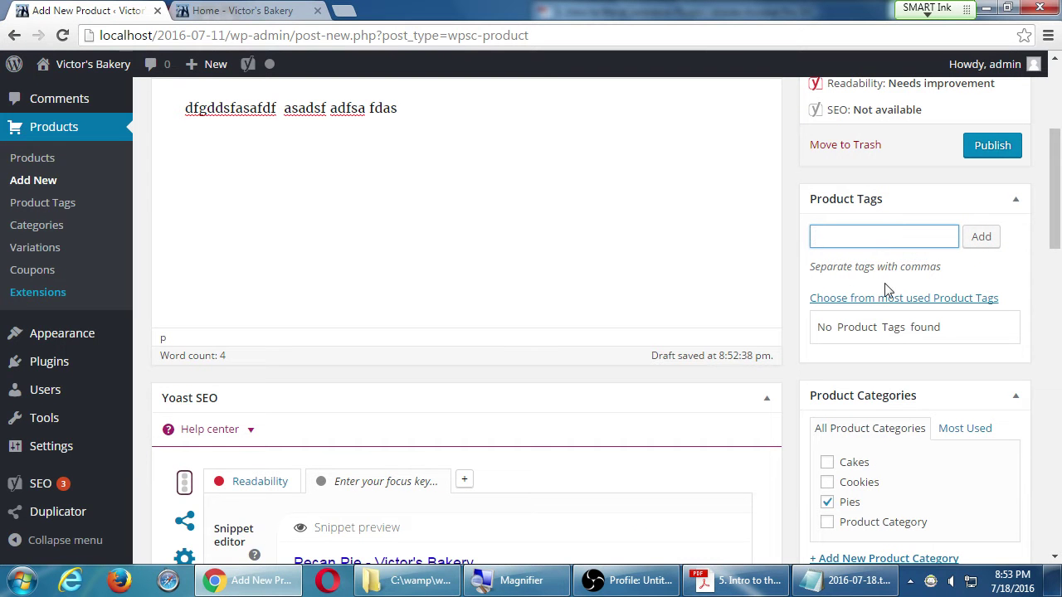
# Examine the Yoast SEO snippet preview and content analysis, collapsing and re-expanding the section
pyautogui.scroll(-3, 907, 357)
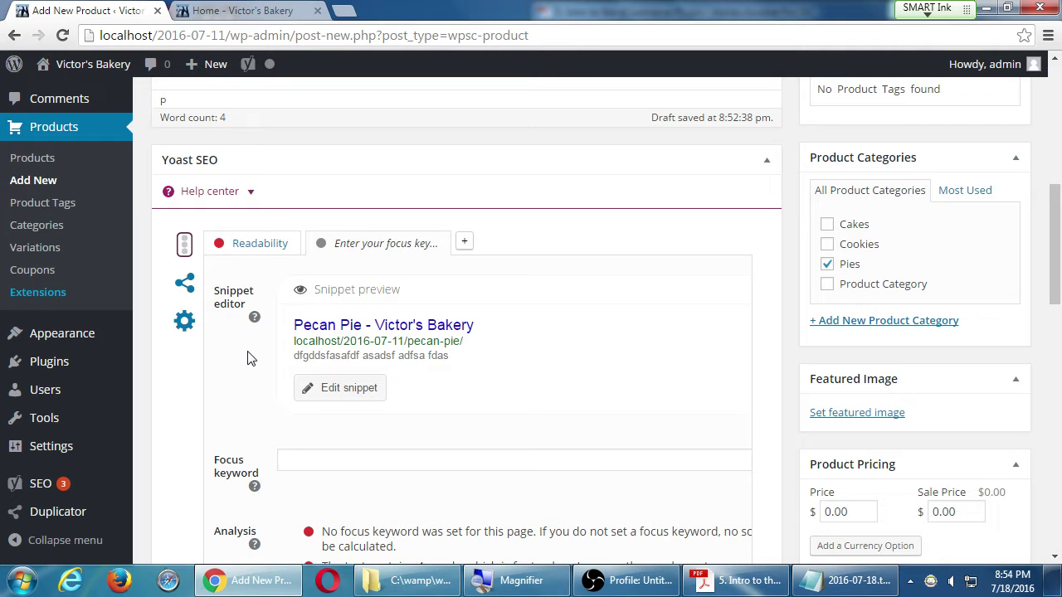
pyautogui.scroll(-2, 250, 357)
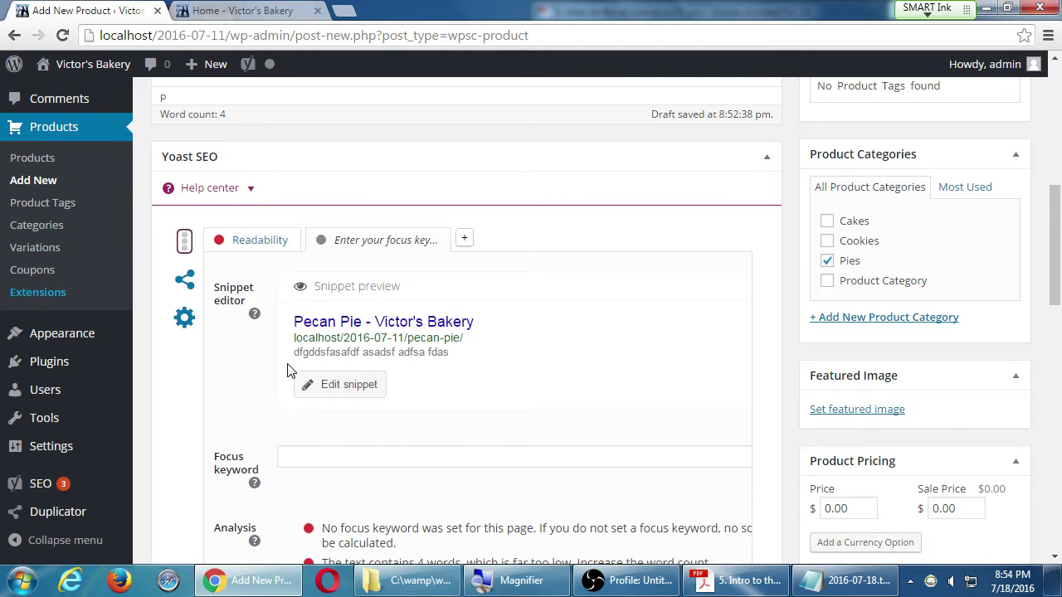
pyautogui.scroll(-2, 344, 309)
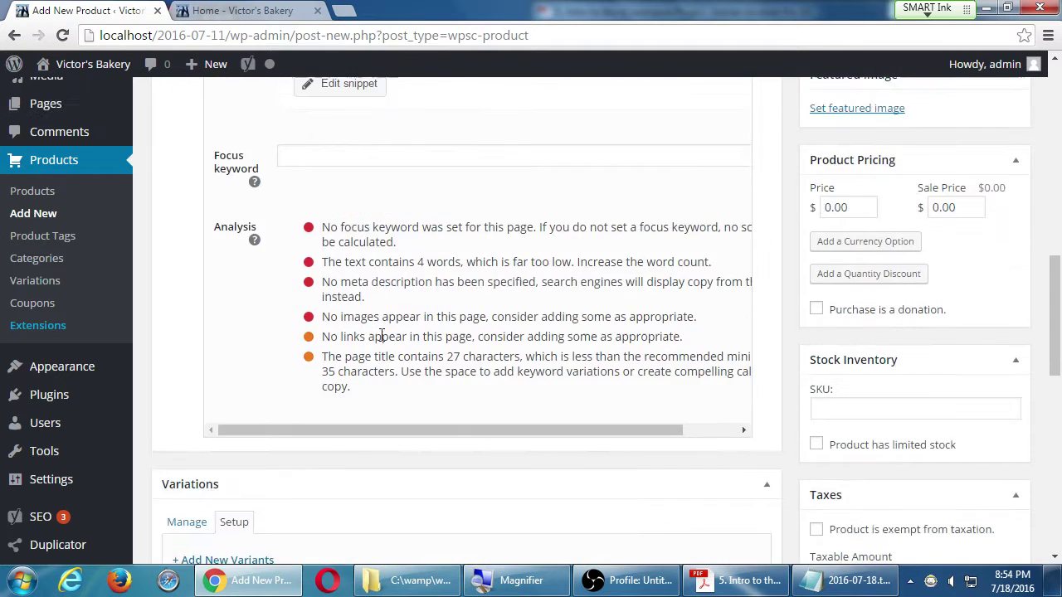
pyautogui.scroll(2, 365, 332)
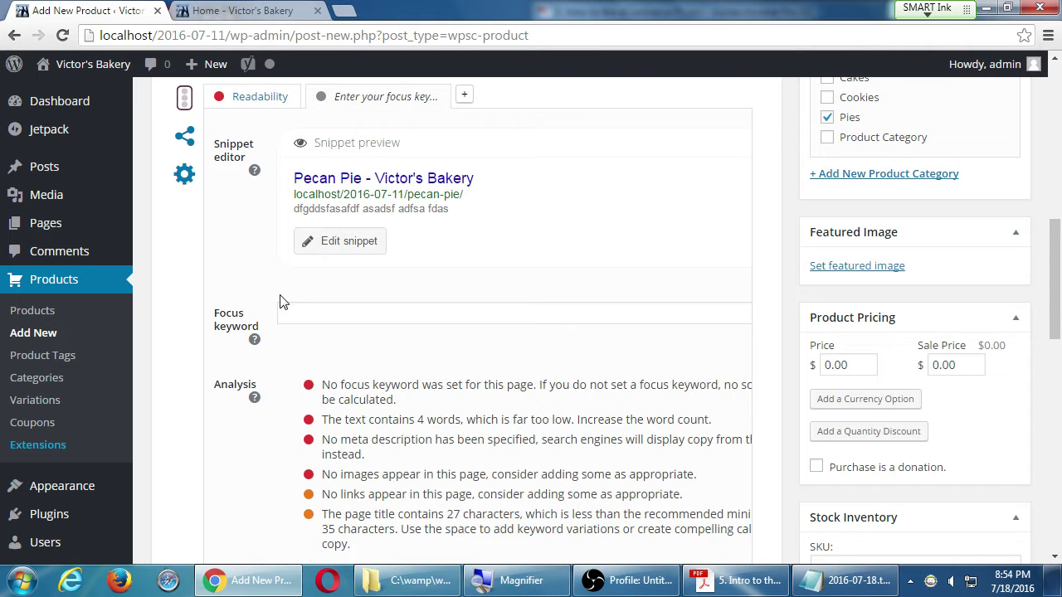
pyautogui.scroll(2, 279, 302)
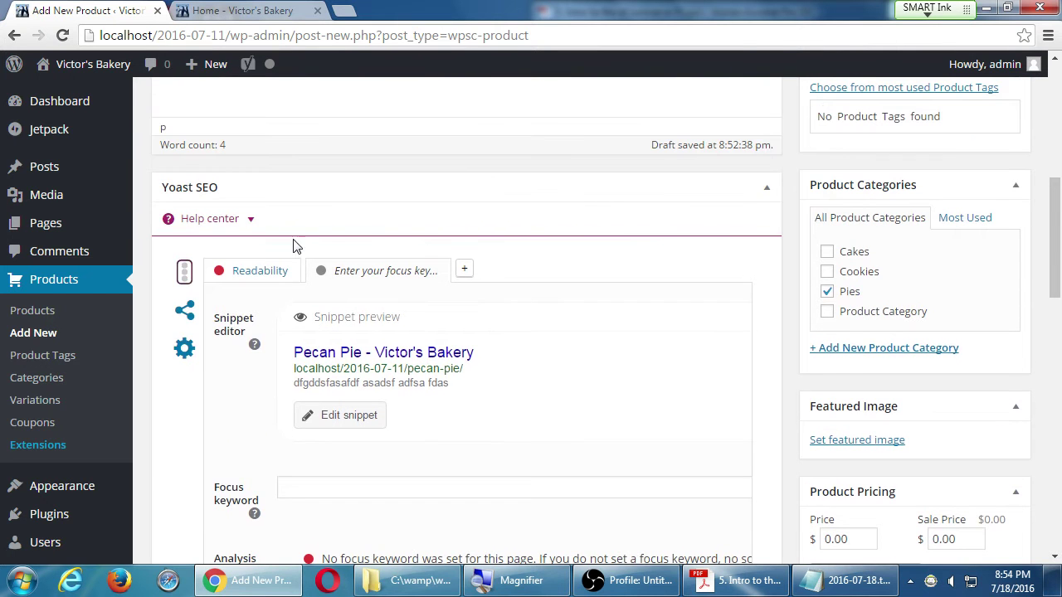
pyautogui.click(765, 189)
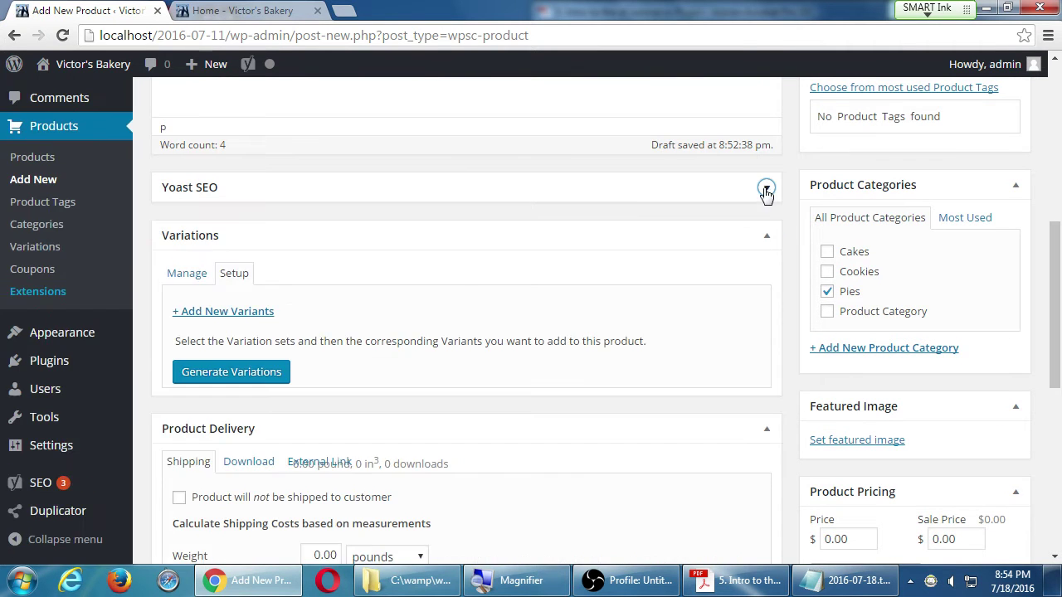
pyautogui.click(766, 190)
# Upload Jellyfish.jpg from the Sample Pictures folder and set it as the product's featured image
pyautogui.scroll(-1, 782, 237)
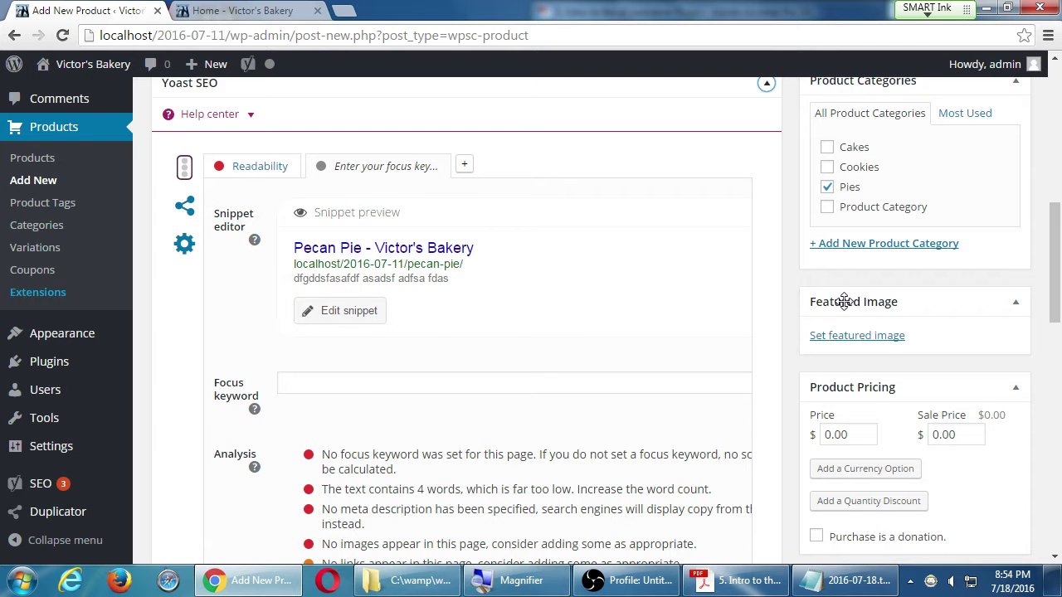
pyautogui.click(847, 342)
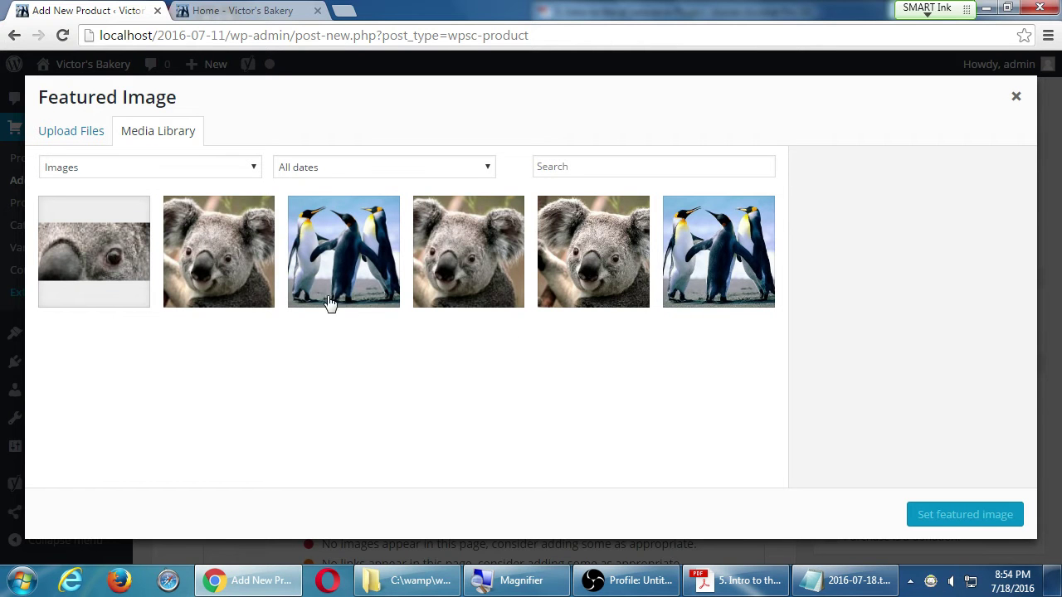
pyautogui.click(97, 139)
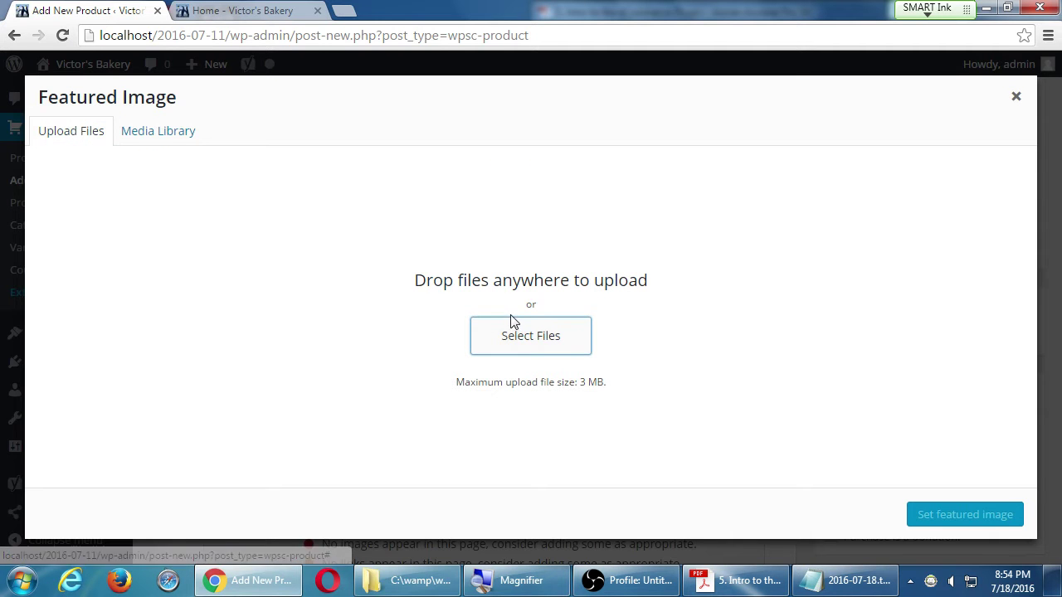
pyautogui.click(523, 335)
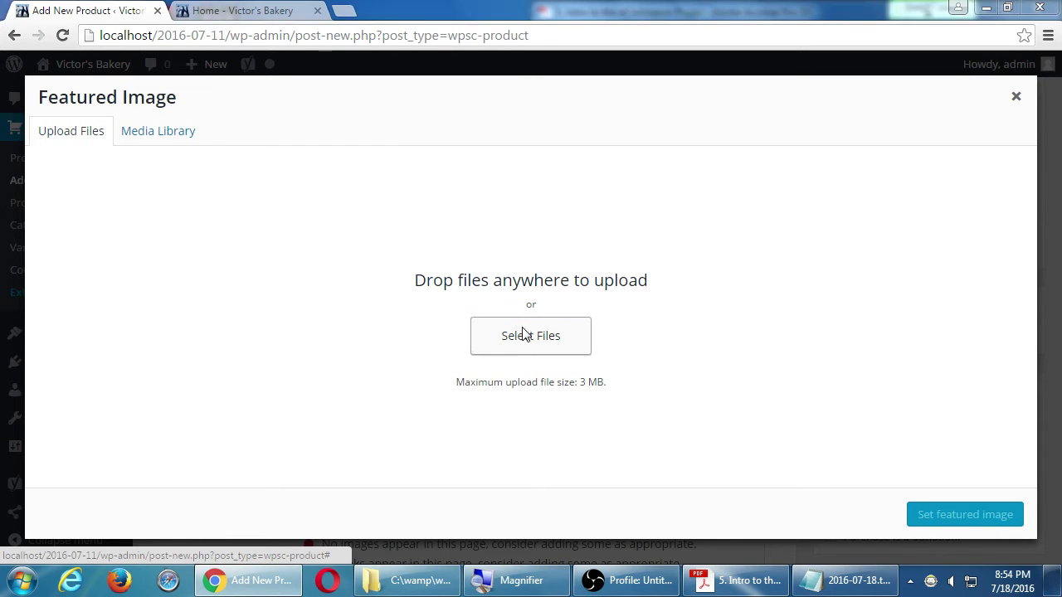
pyautogui.scroll(5, 129, 154)
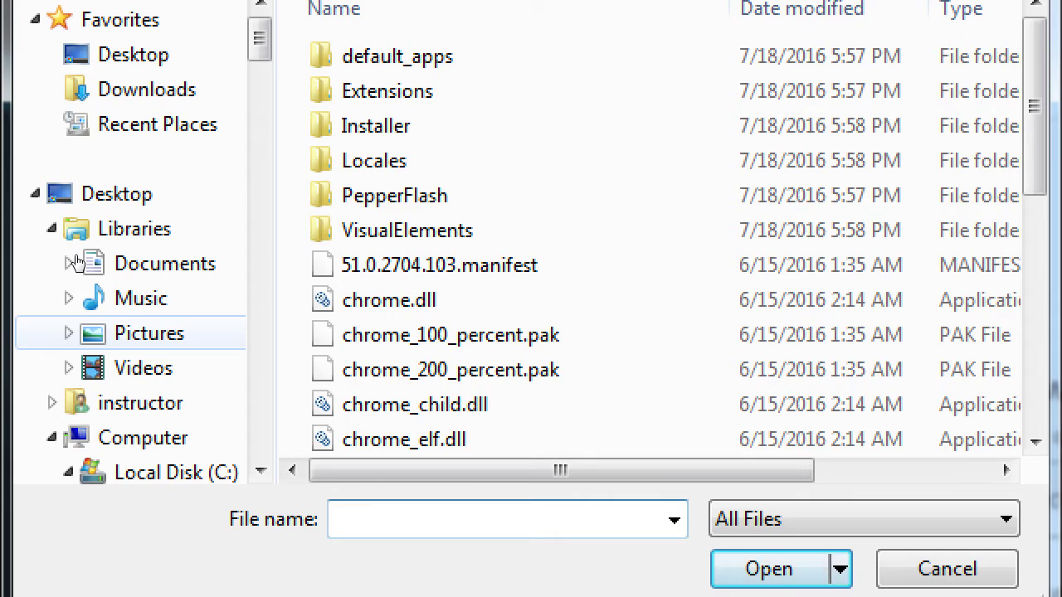
pyautogui.click(149, 332)
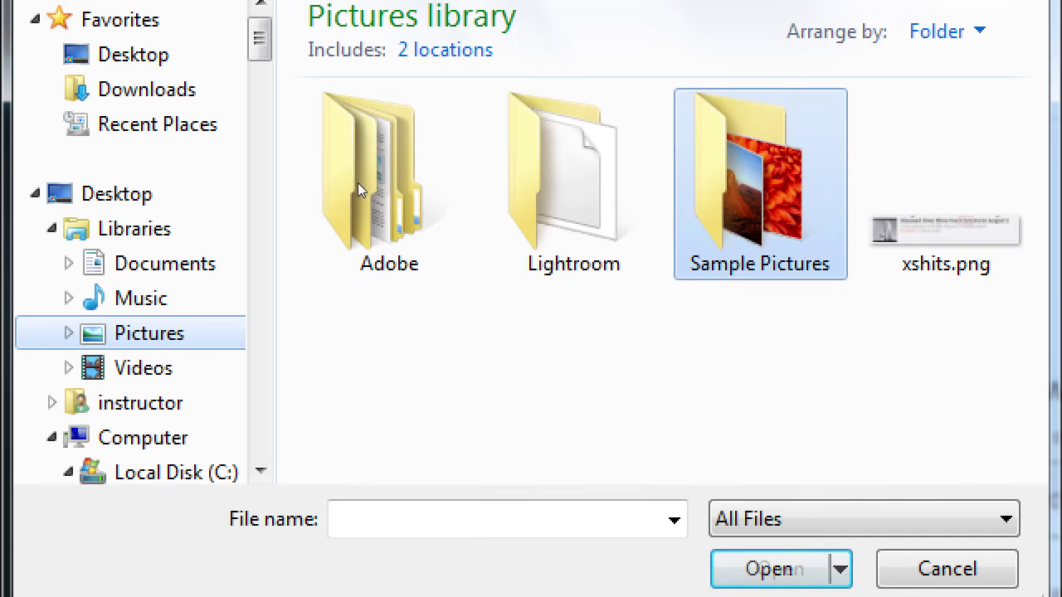
pyautogui.press('Return')
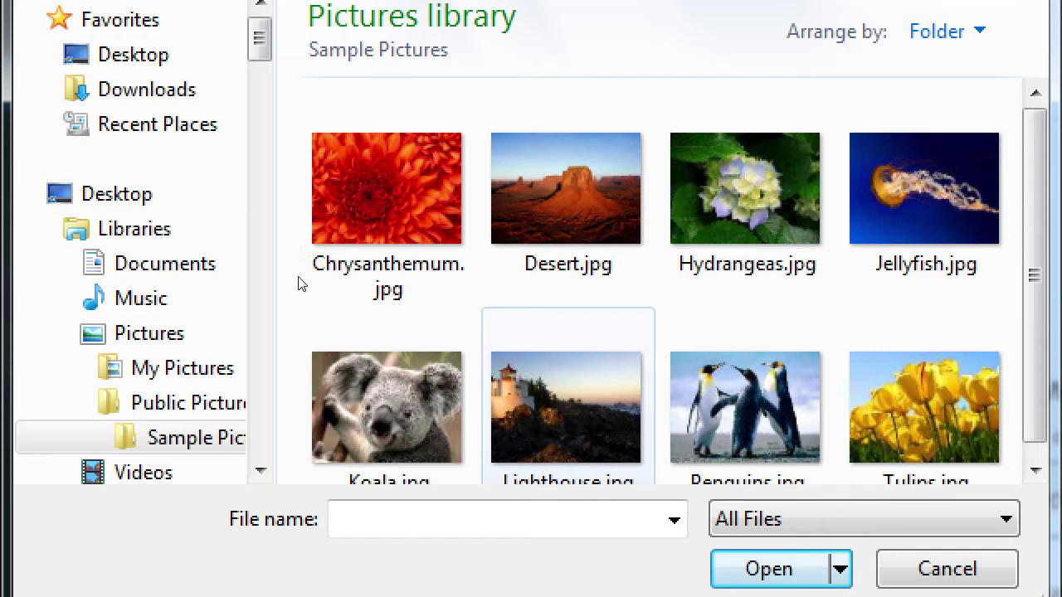
pyautogui.press('j')
pyautogui.press('Return')
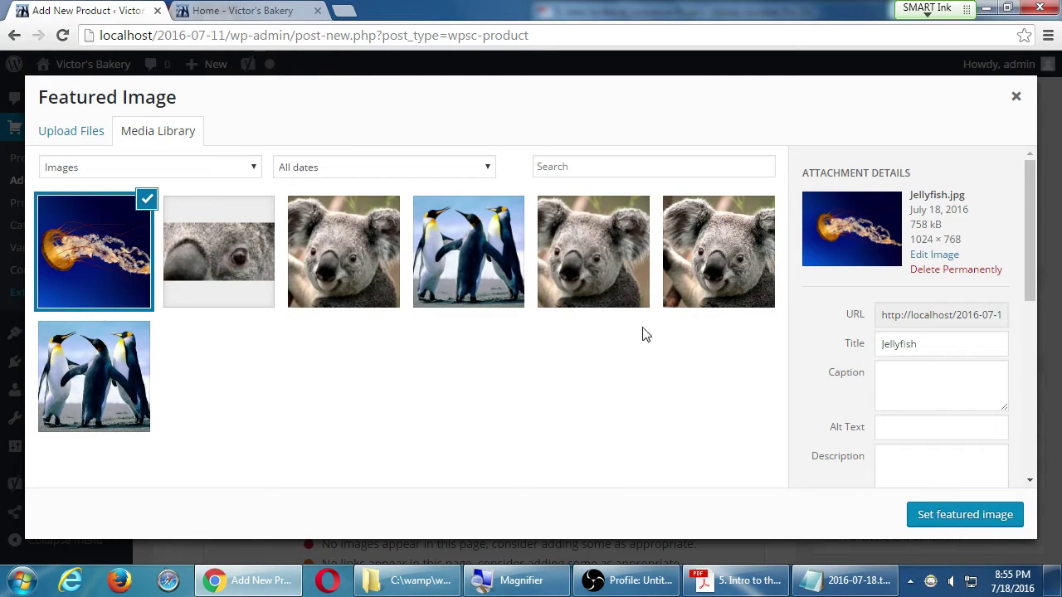
pyautogui.click(980, 515)
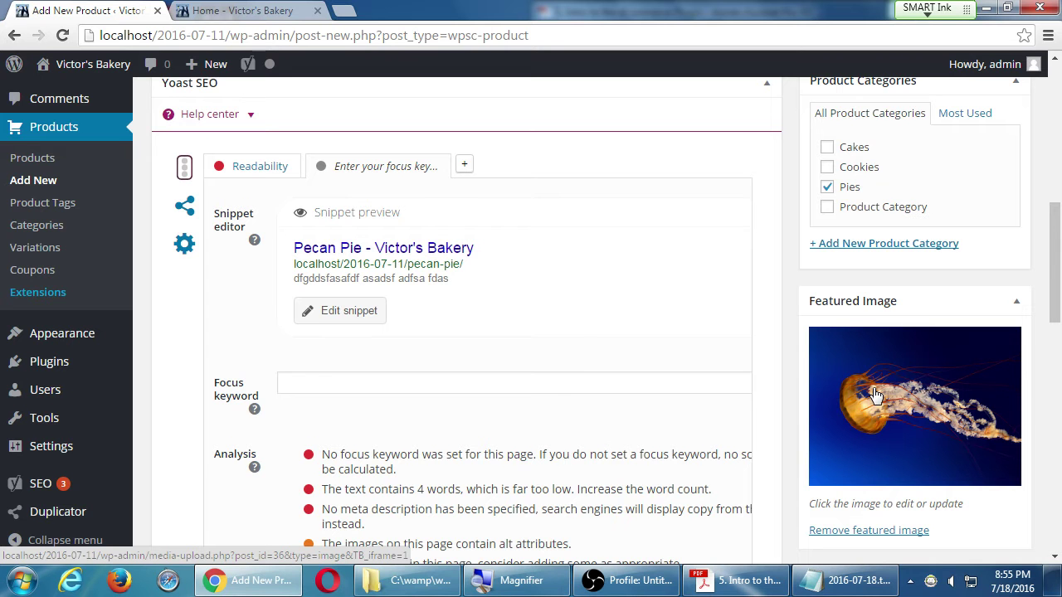
# Set the product's regular price to $10
pyautogui.scroll(-5, 875, 386)
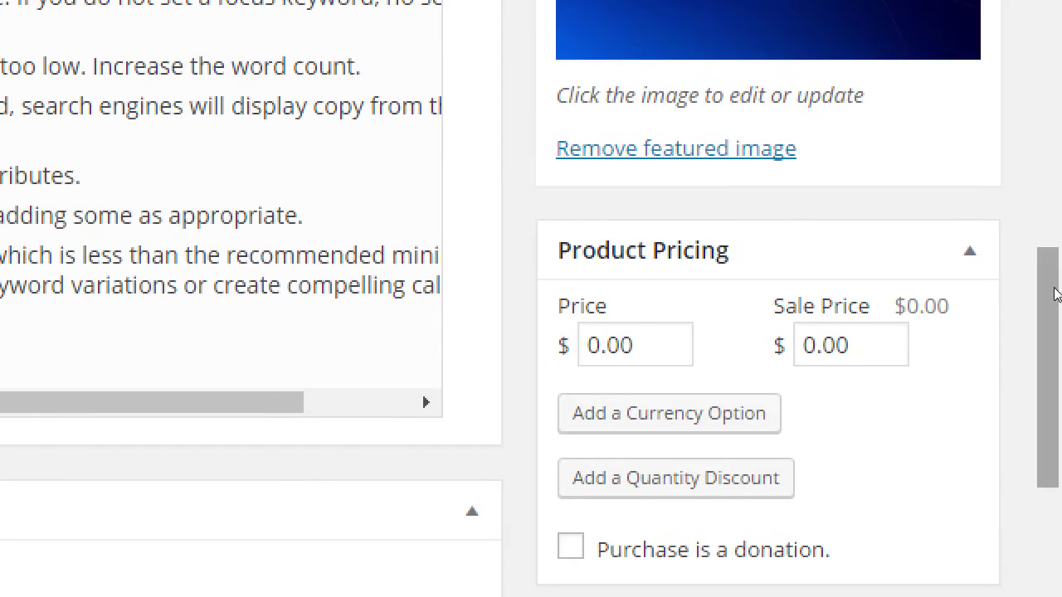
pyautogui.press('Tab')
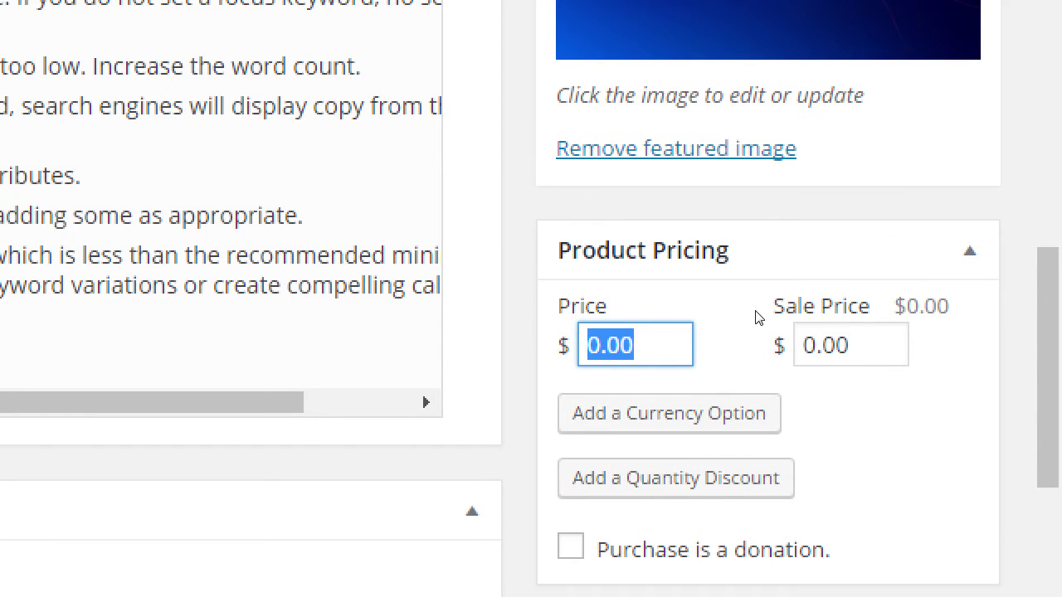
pyautogui.write('10')
pyautogui.press('Tab')
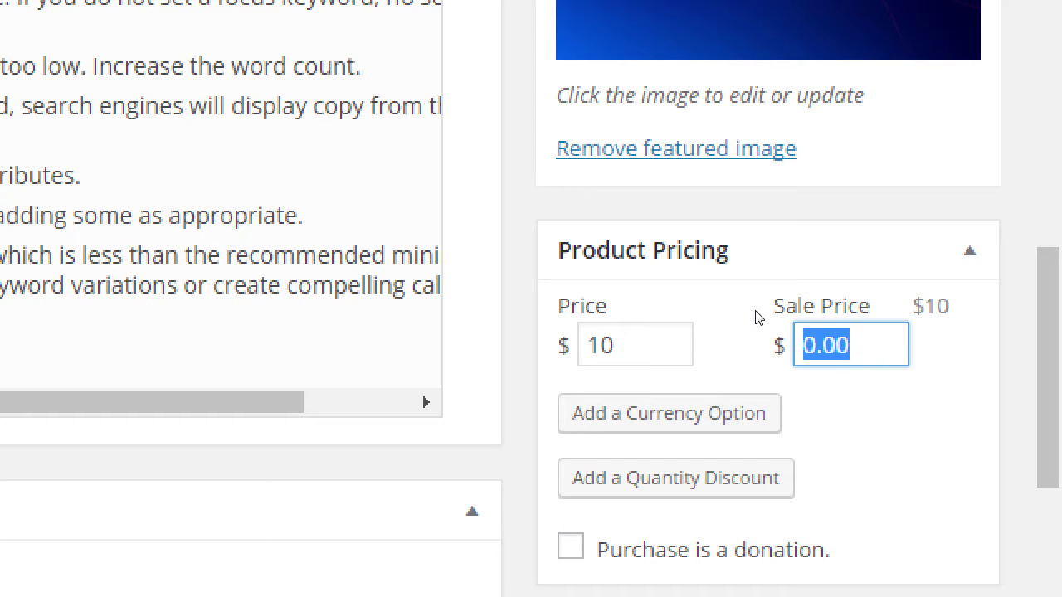
# Enter a sale price of $8 for the product
pyautogui.write('8')
pyautogui.press('Tab')
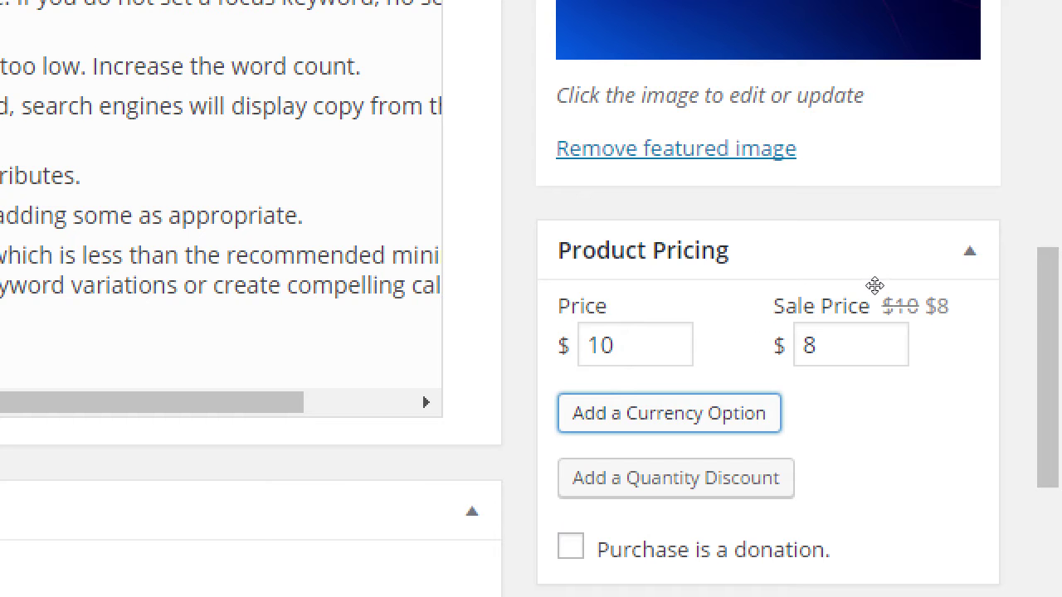
# Clear the product's sale price and set it to 0
pyautogui.hotkey('shift', 'Tab')
pyautogui.press('BackSpace')
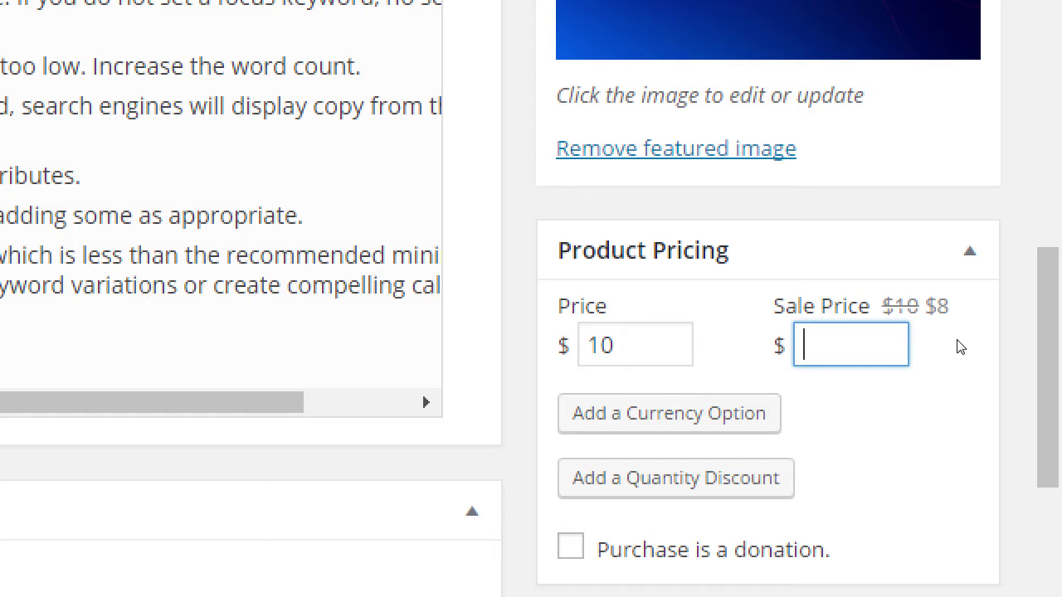
pyautogui.press('Tab')
pyautogui.hotkey('shift', 'Tab')
pyautogui.write('0')
pyautogui.press('Tab')
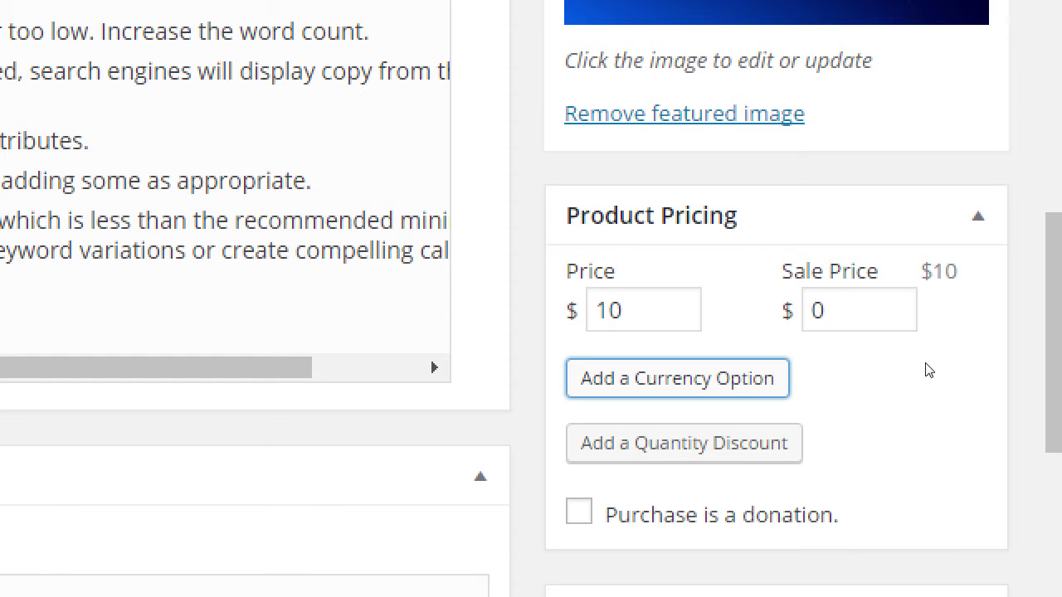
# Add a quantity discount to the product pricing: a price of $9 for quantities of 3 or more
pyautogui.press('Tab')
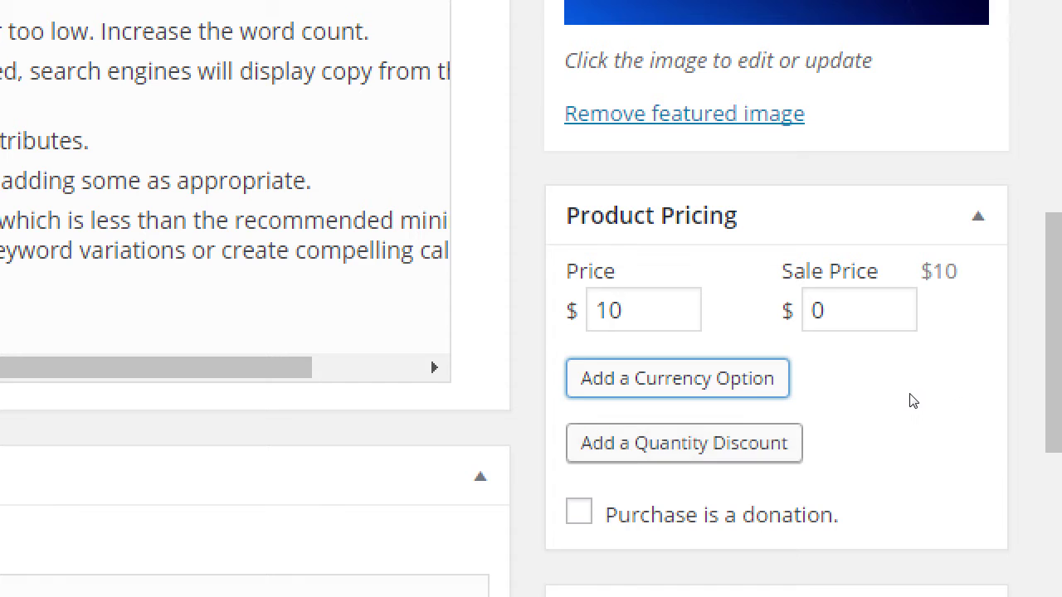
pyautogui.press('space')
pyautogui.scroll(-2, 918, 398)
pyautogui.hotkey('shift', 'Tab')
pyautogui.hotkey('shift', 'Tab')
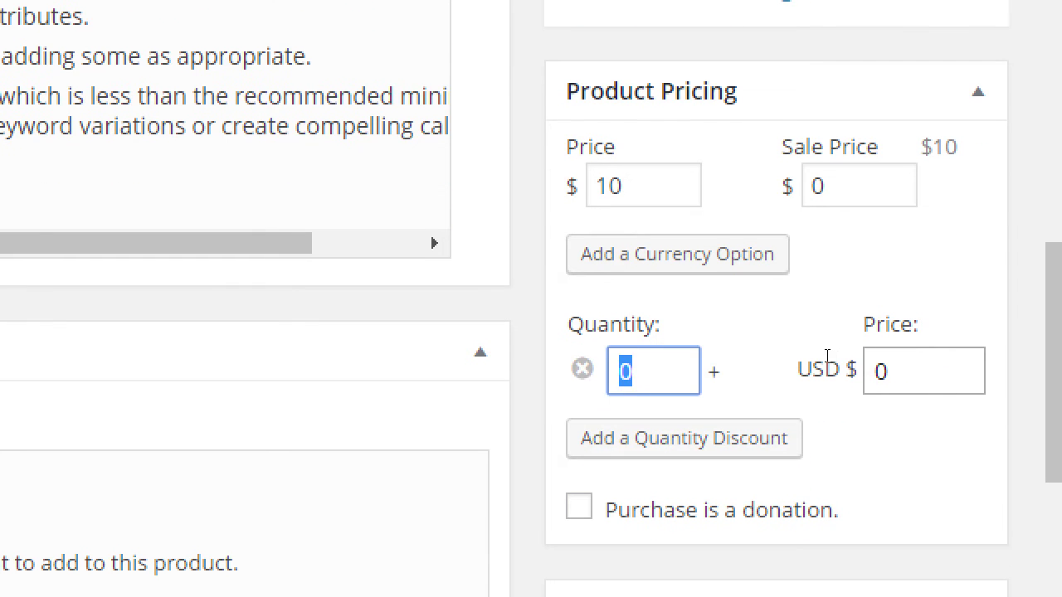
pyautogui.write('3')
pyautogui.press('Tab')
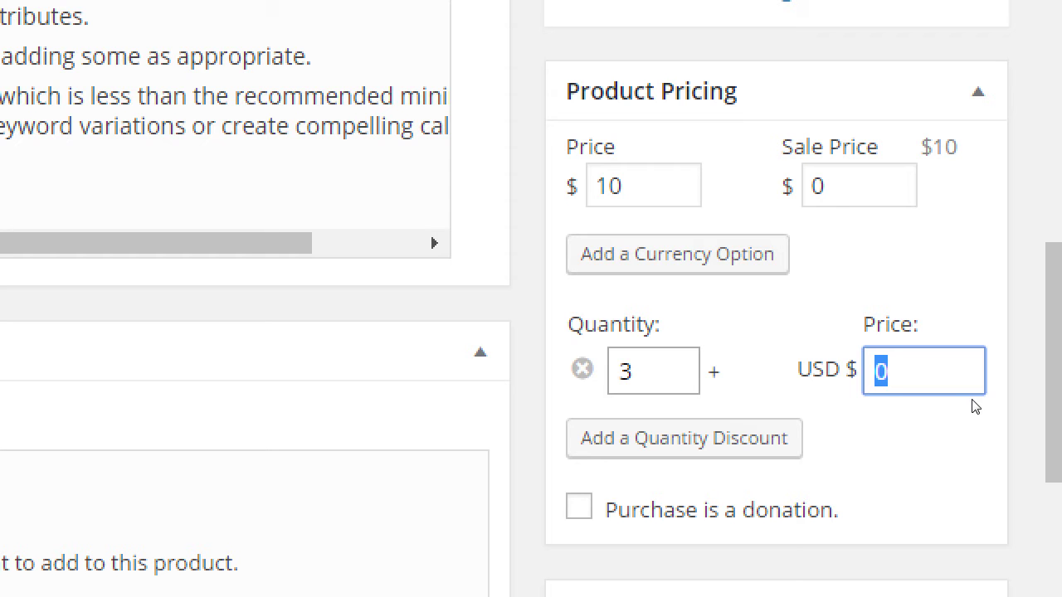
pyautogui.write('9')
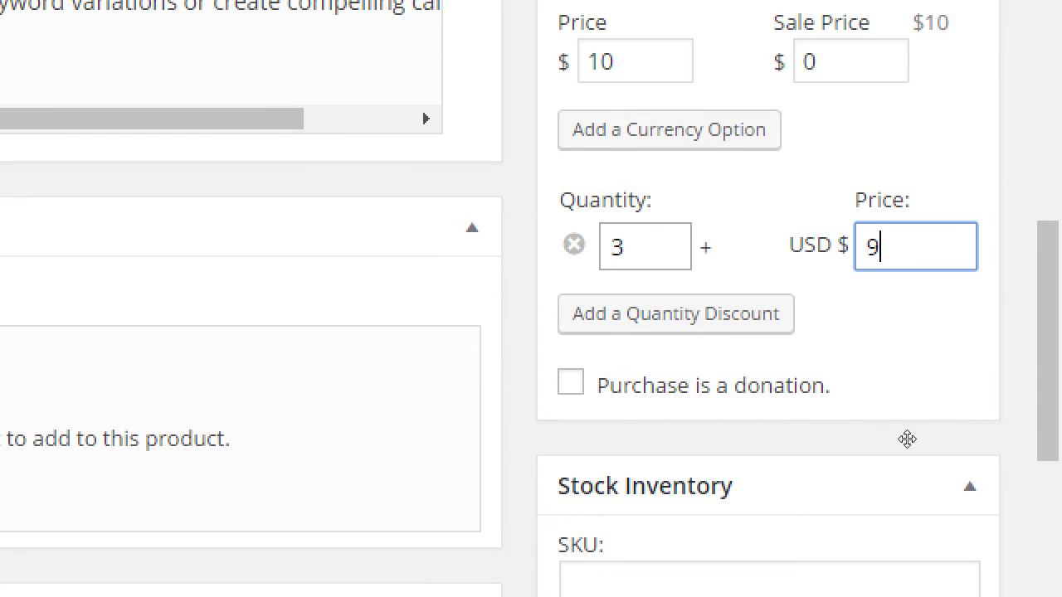
pyautogui.click(869, 514)
pyautogui.click(864, 389)
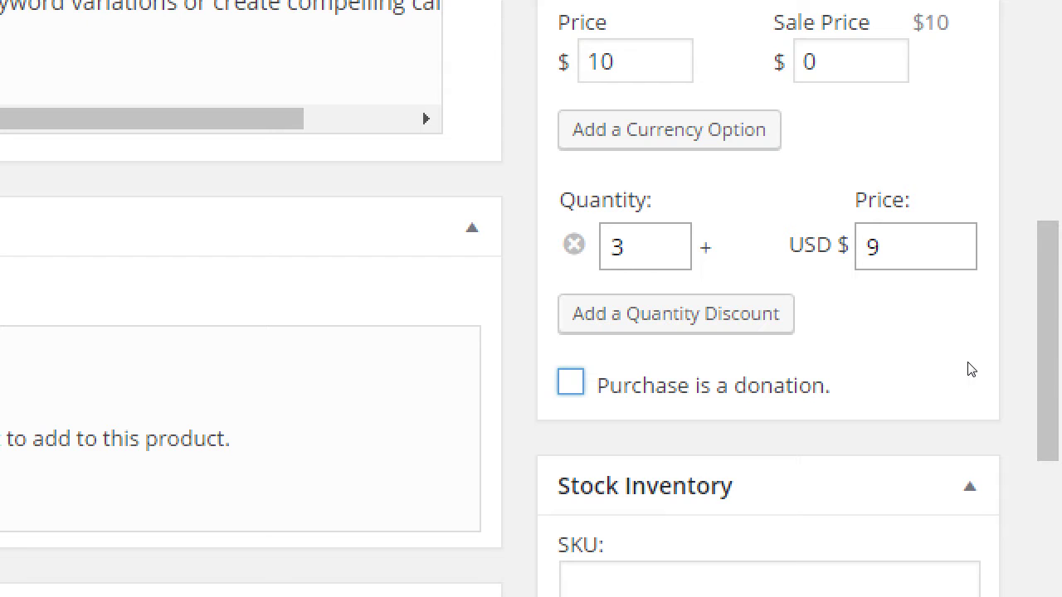
# Enter p101 as the product's SKU in the stock inventory settings
pyautogui.scroll(-3, 996, 498)
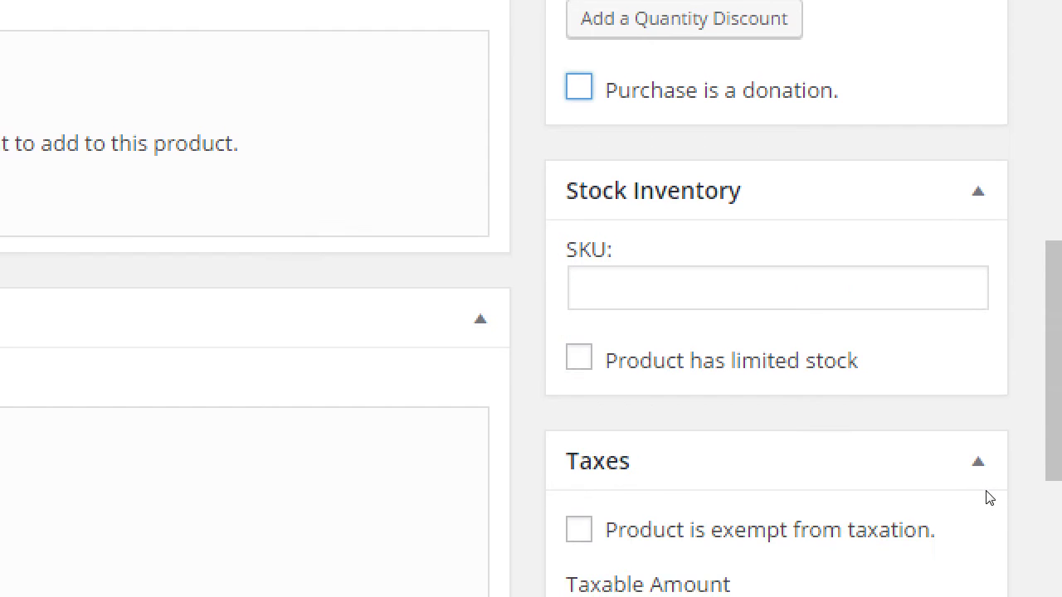
pyautogui.press('Tab')
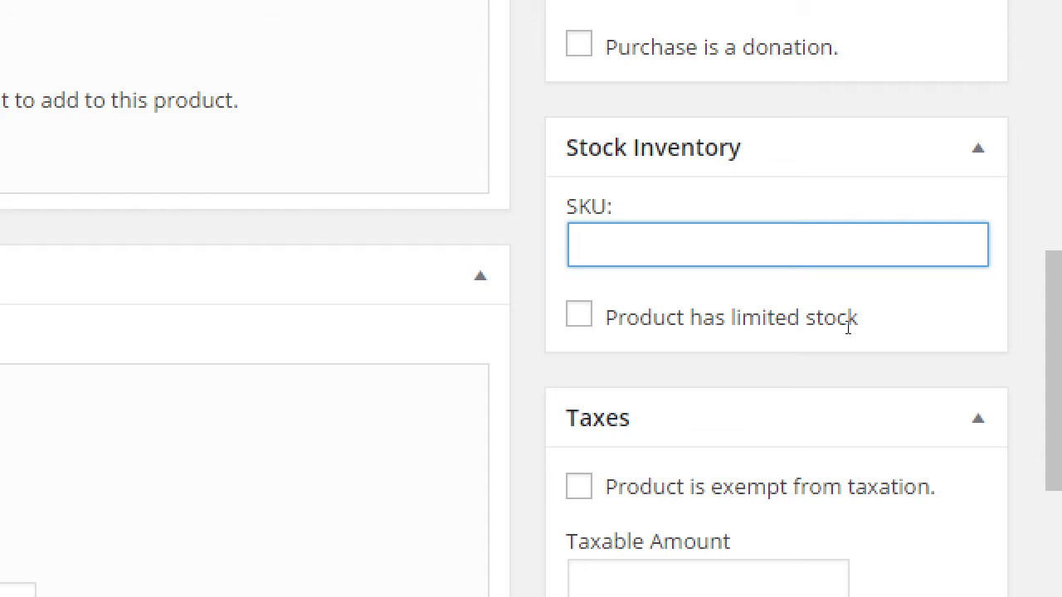
pyautogui.write('p')
pyautogui.write('1')
pyautogui.write('01')
# Try p203 as the product's SKU and set it back to p101
pyautogui.press('Left')
pyautogui.press('Left')
pyautogui.hotkey('shift', 'Left')
pyautogui.write('2')
pyautogui.press('Right')
pyautogui.hotkey('shift', 'Right')
pyautogui.write('3')
pyautogui.hotkey('ctrl', 'a')
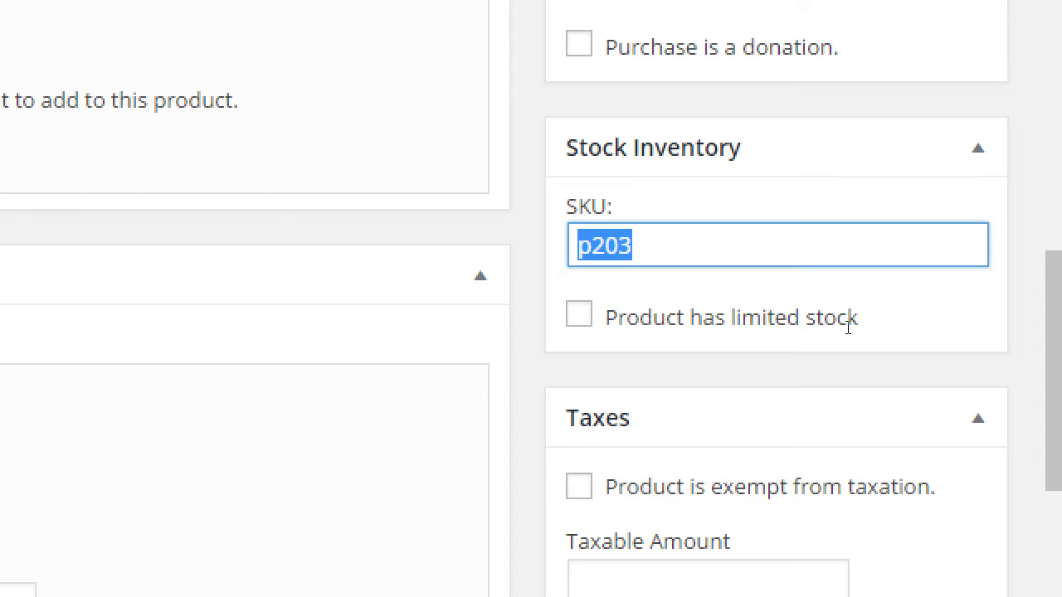
pyautogui.write('p101')
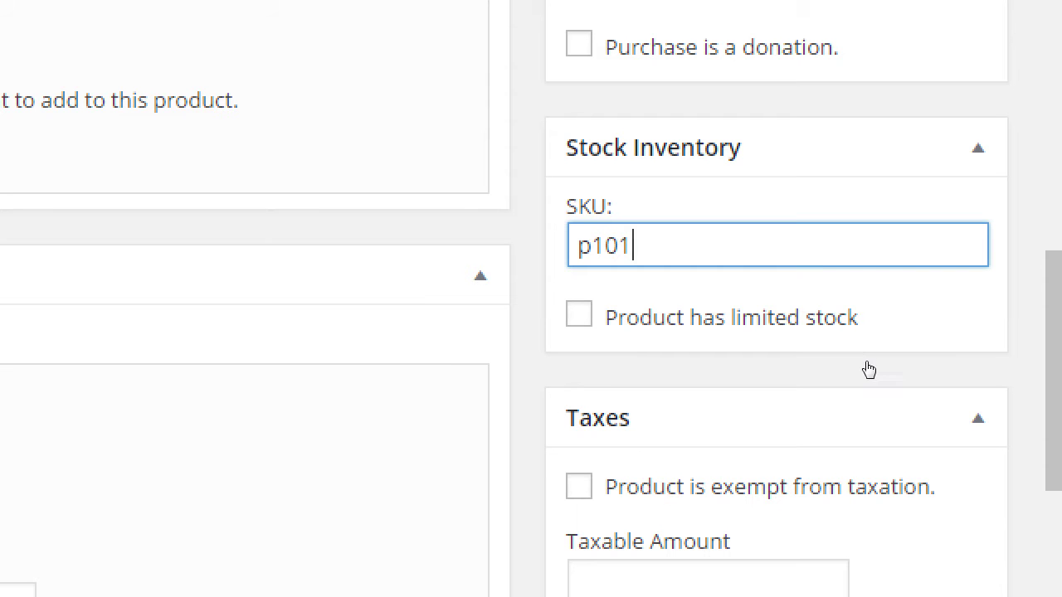
# Mark the product as having limited stock of 3 and have the site owner notified by email when stock reaches zero
pyautogui.press('Tab')
pyautogui.press('space')
pyautogui.press('Tab')
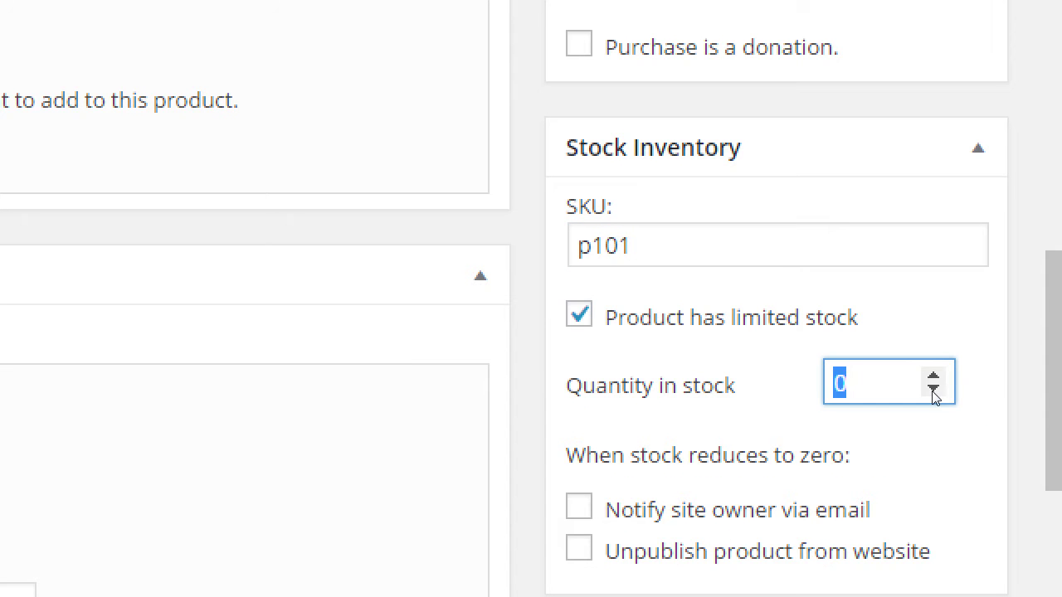
pyautogui.write('2')
pyautogui.doubleClick(913, 403)
pyautogui.write('3')
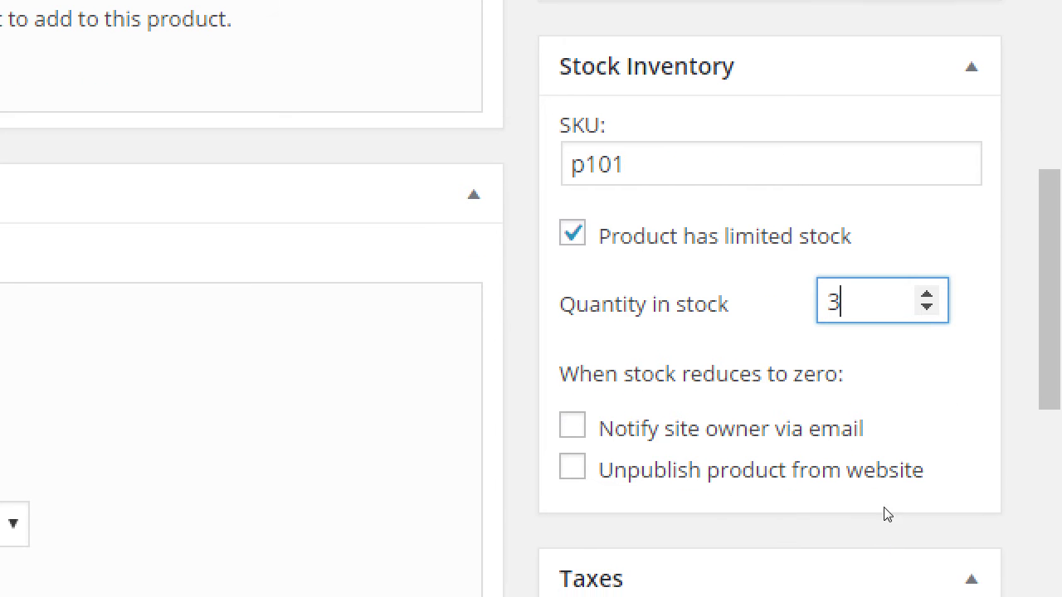
pyautogui.press('Tab')
pyautogui.press('space')
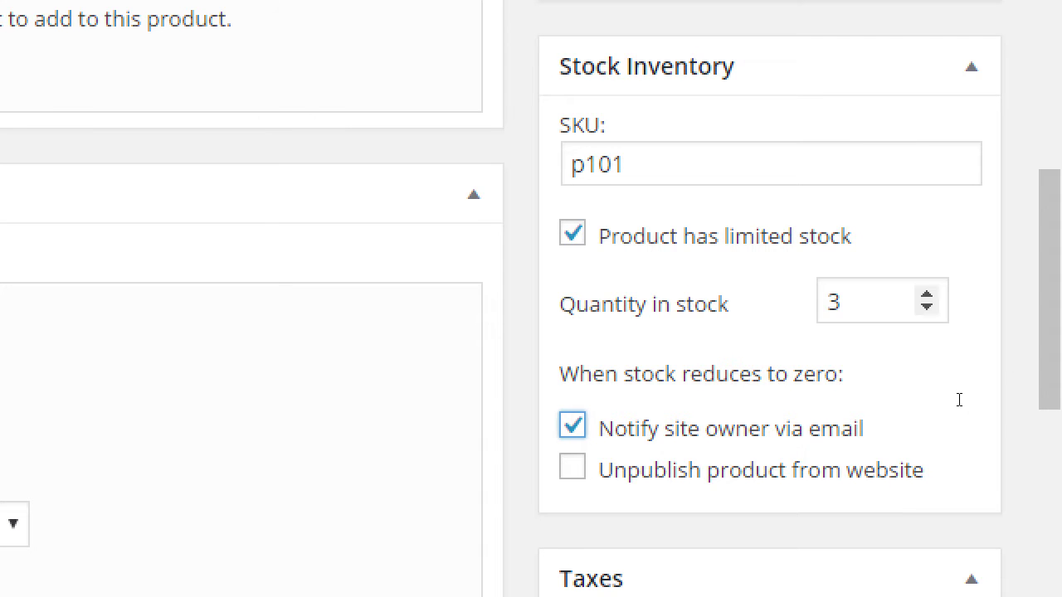
# Try the option to unpublish the product at zero stock and toggle limited stock, returning both to their previous settings
pyautogui.click(914, 491)
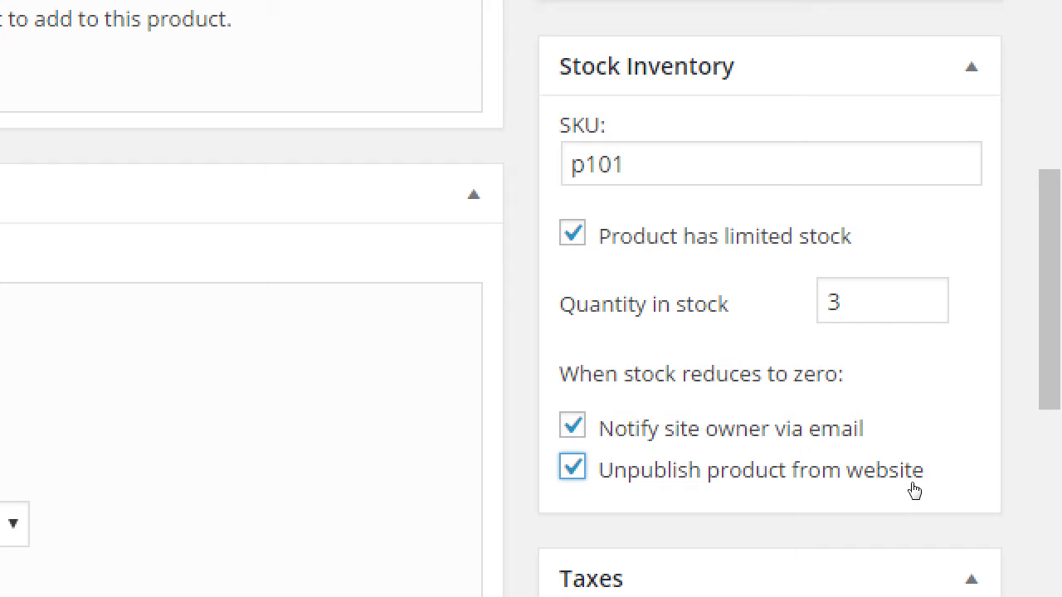
pyautogui.click(916, 491)
pyautogui.click(916, 486)
pyautogui.click(916, 490)
pyautogui.click(877, 376)
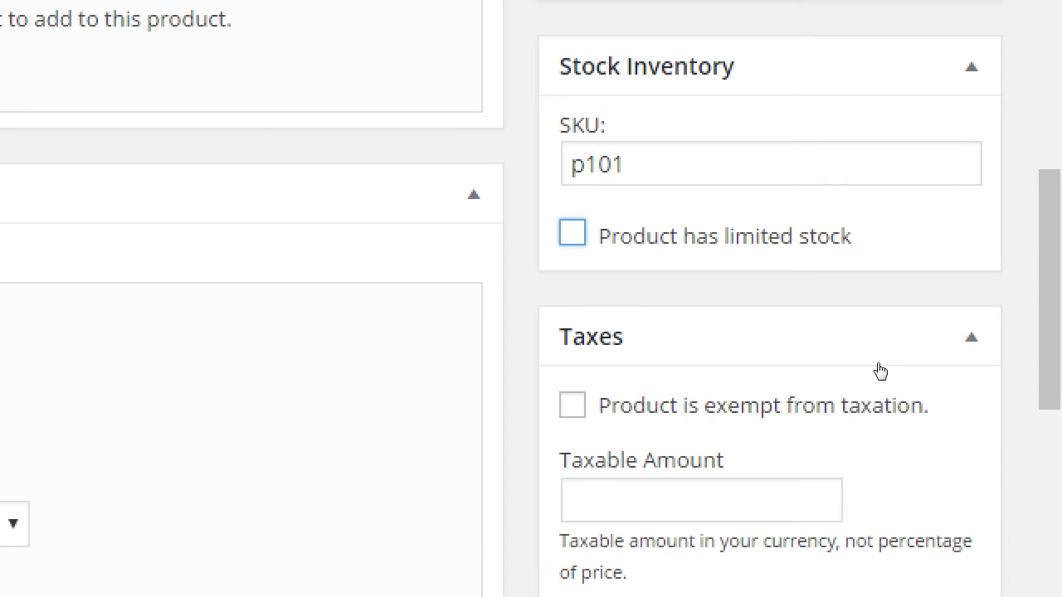
pyautogui.press('space')
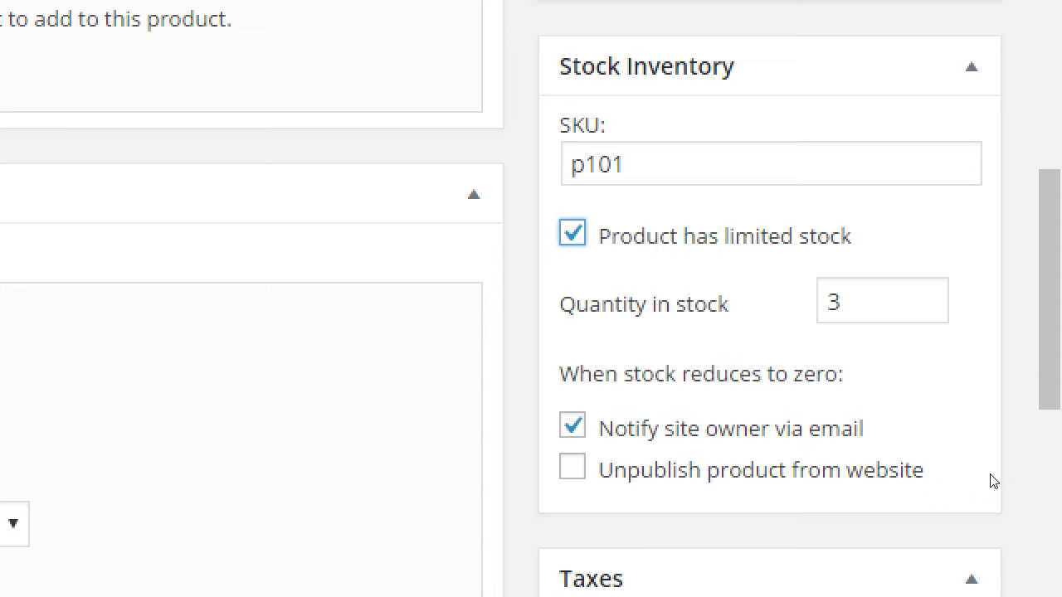
# Mark the product as exempt from taxation and remove the exemption again
pyautogui.scroll(-6, 987, 483)
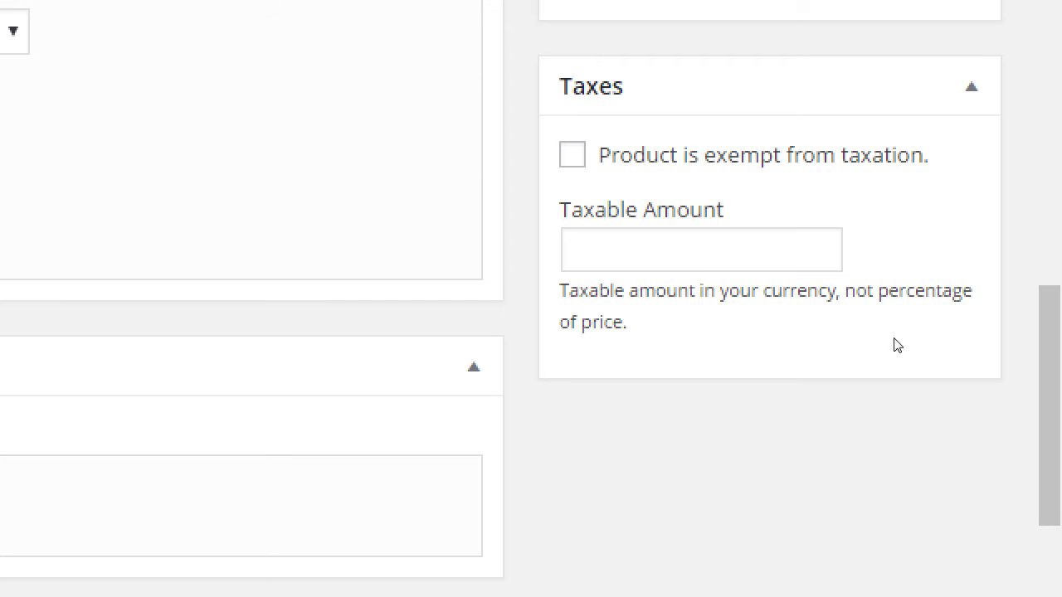
pyautogui.press('space')
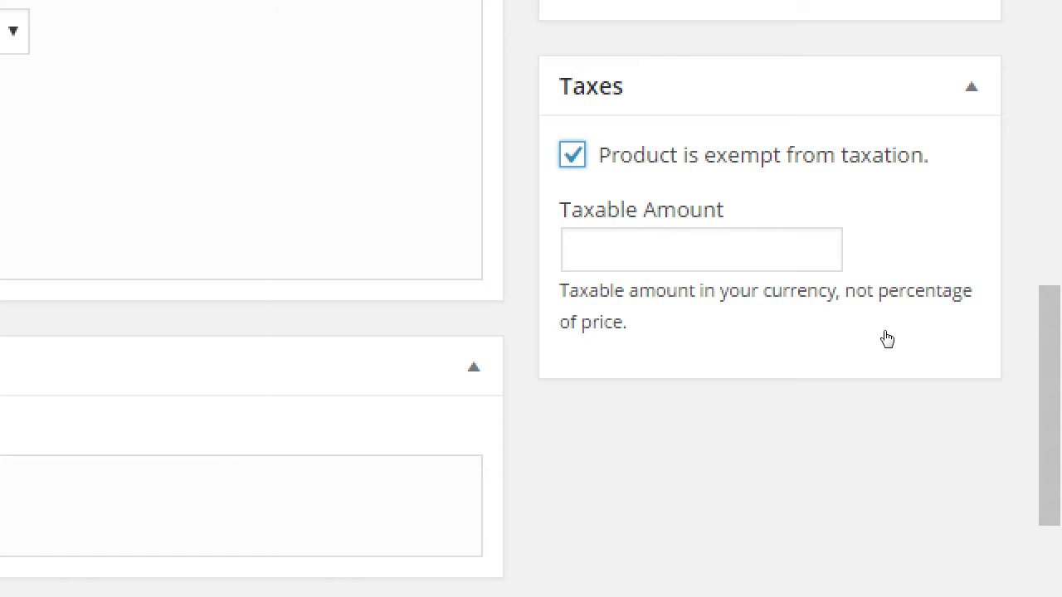
pyautogui.press('space')
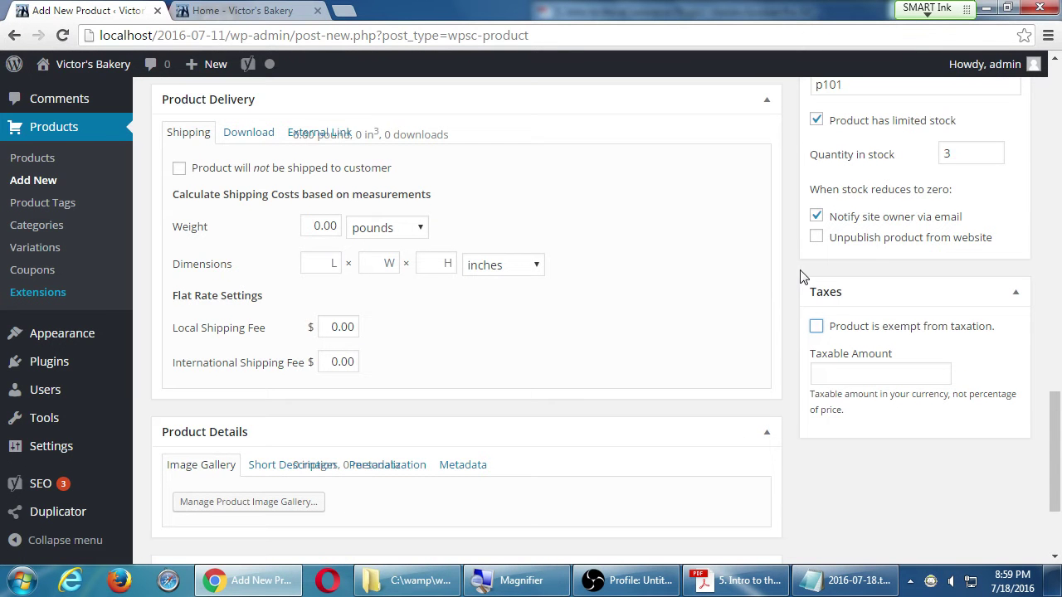
# Review the product form, from the tax settings and Yoast SEO analysis to the Variations section
pyautogui.scroll(-2, 802, 277)
pyautogui.scroll(-1, 820, 271)
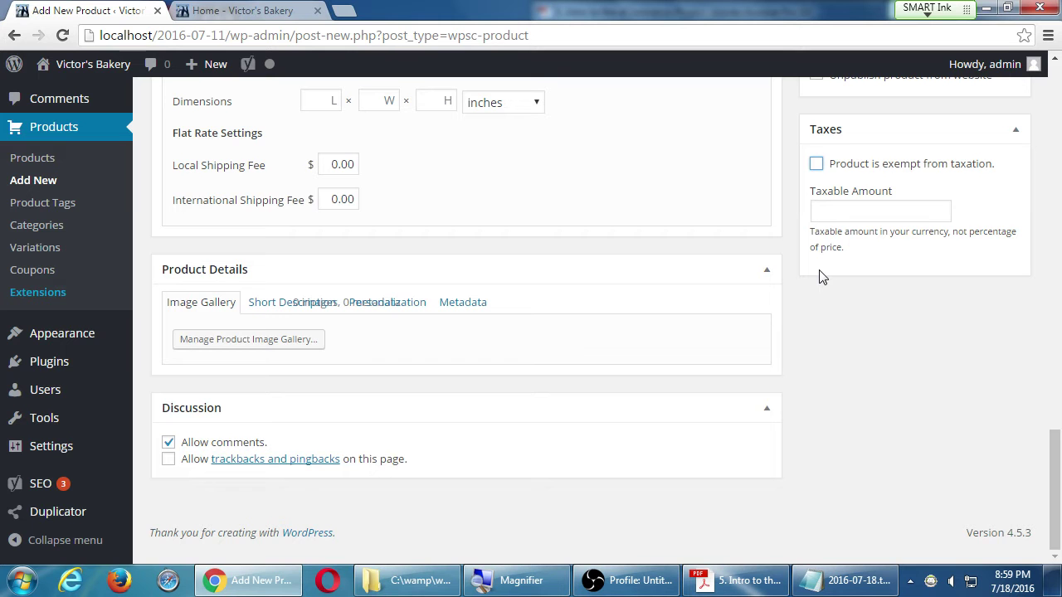
pyautogui.scroll(8, 820, 274)
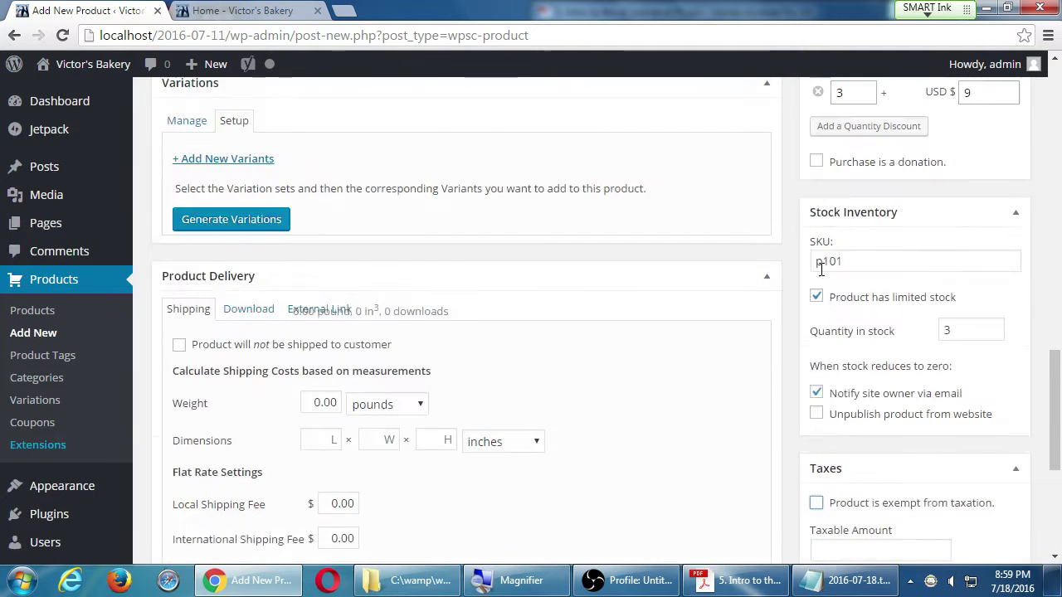
pyautogui.scroll(2, 819, 268)
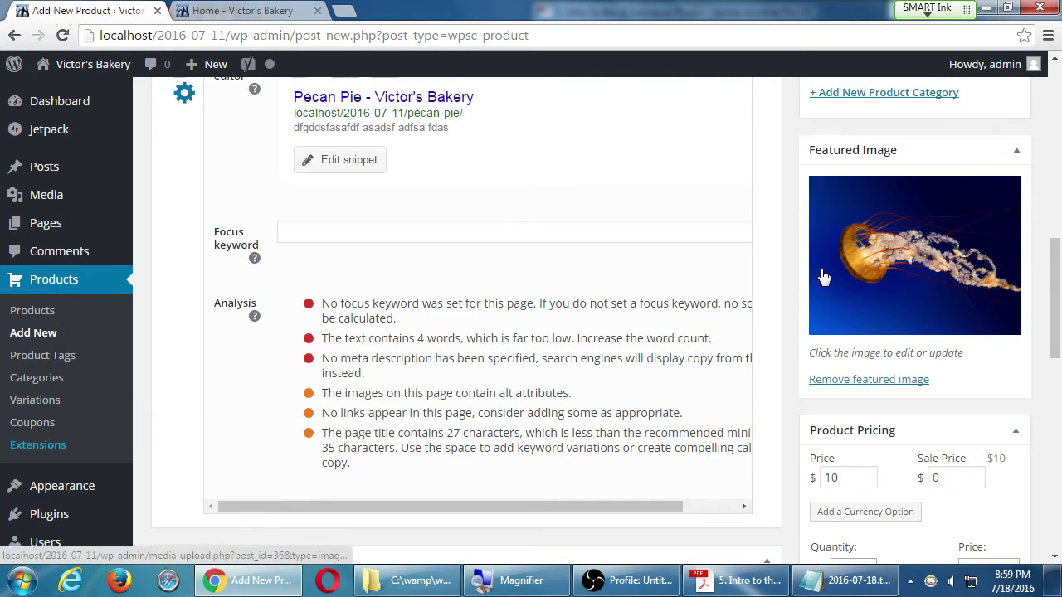
pyautogui.scroll(-2, 822, 270)
pyautogui.scroll(5, 826, 276)
pyautogui.scroll(1, 826, 276)
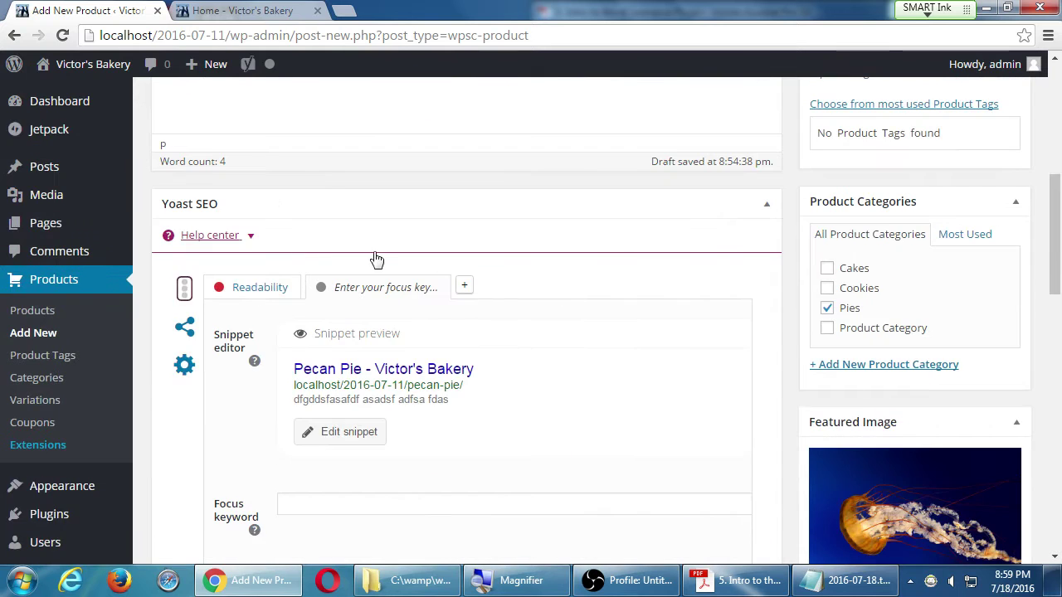
pyautogui.scroll(-4, 373, 222)
pyautogui.scroll(-5, 379, 221)
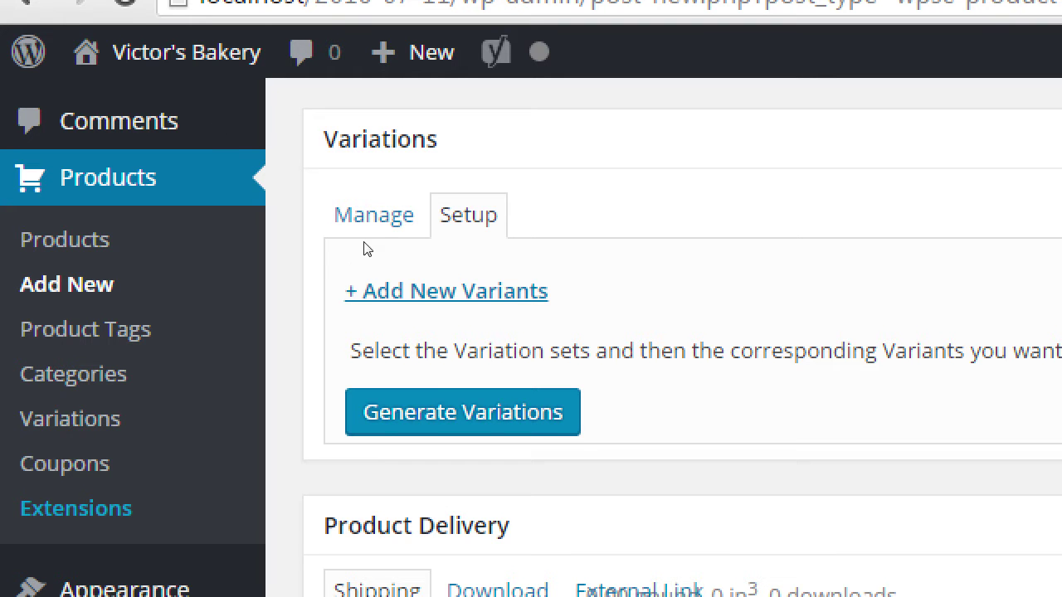
pyautogui.scroll(-3, 365, 245)
pyautogui.scroll(-1, 370, 246)
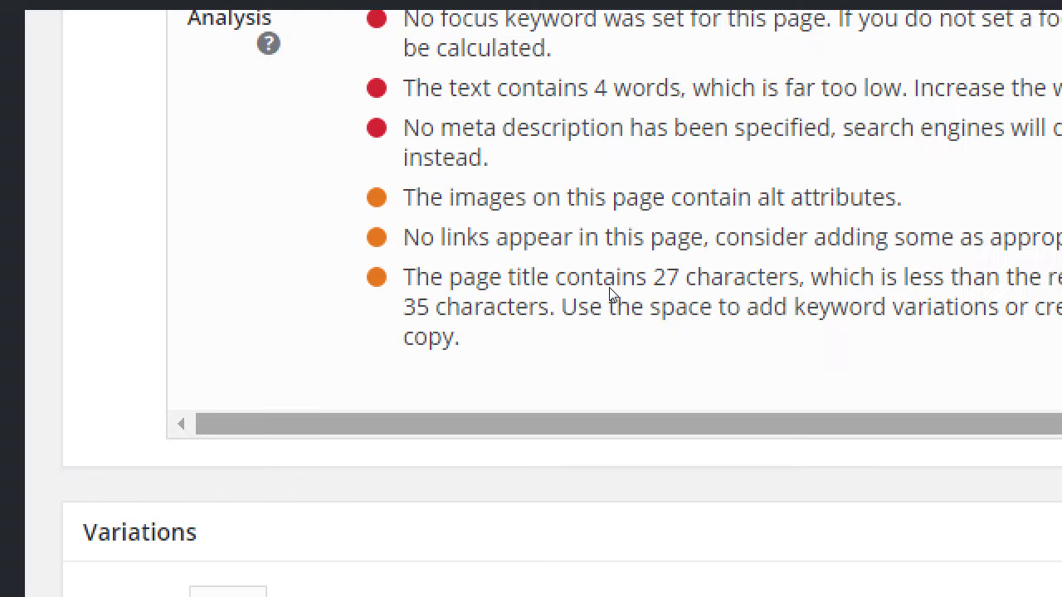
# Set the product's shipping weight to 2 pounds under Product Delivery, leaving it shippable to customers
pyautogui.scroll(-8, 514, 355)
pyautogui.scroll(-2, 512, 352)
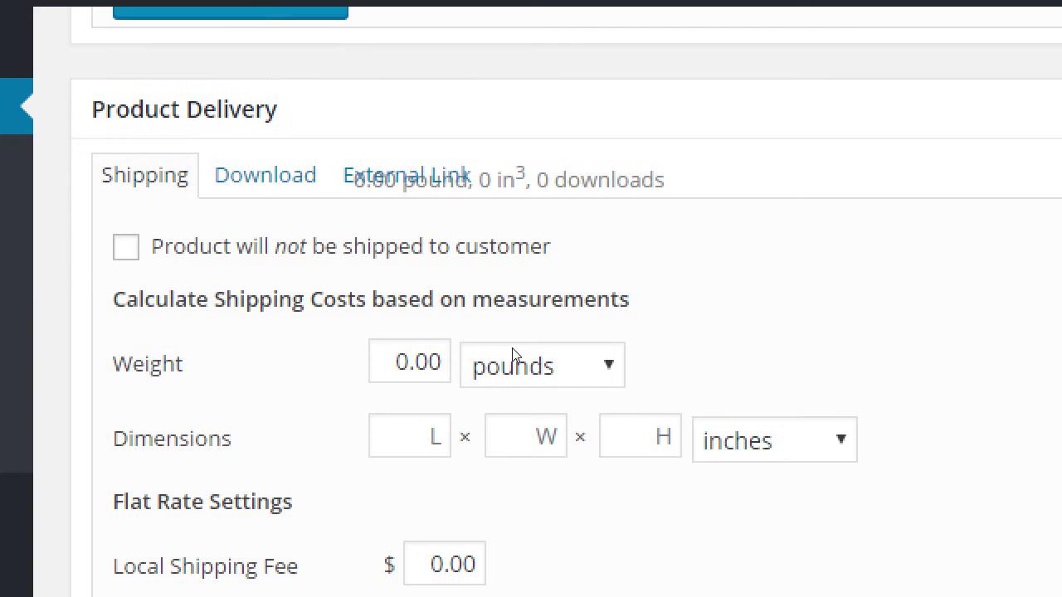
pyautogui.scroll(-1, 512, 349)
pyautogui.scroll(-2, 384, 332)
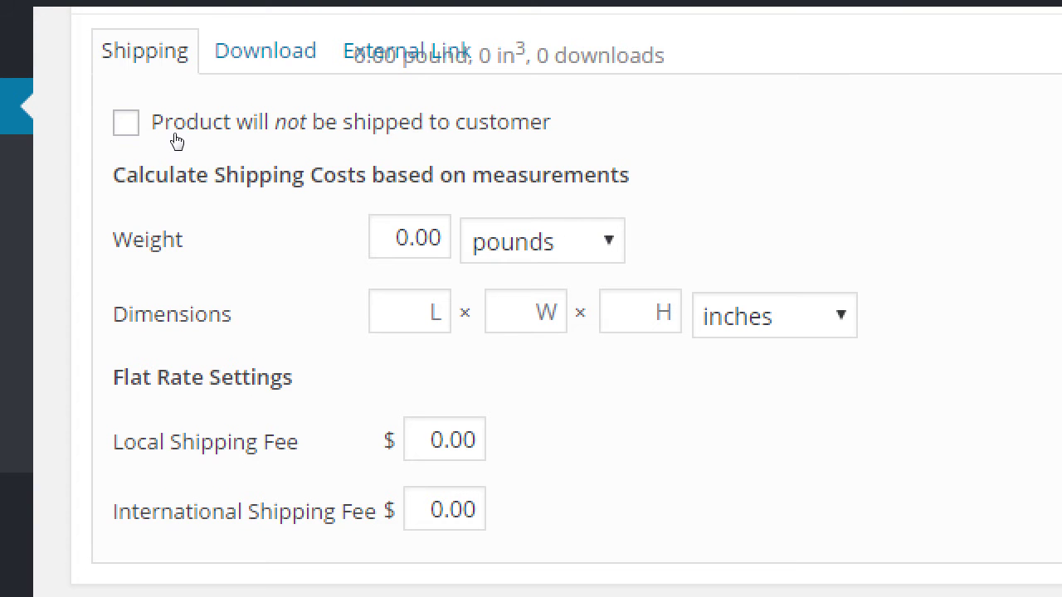
pyautogui.click(179, 137)
pyautogui.click(179, 137)
pyautogui.press('Tab')
pyautogui.write('2')
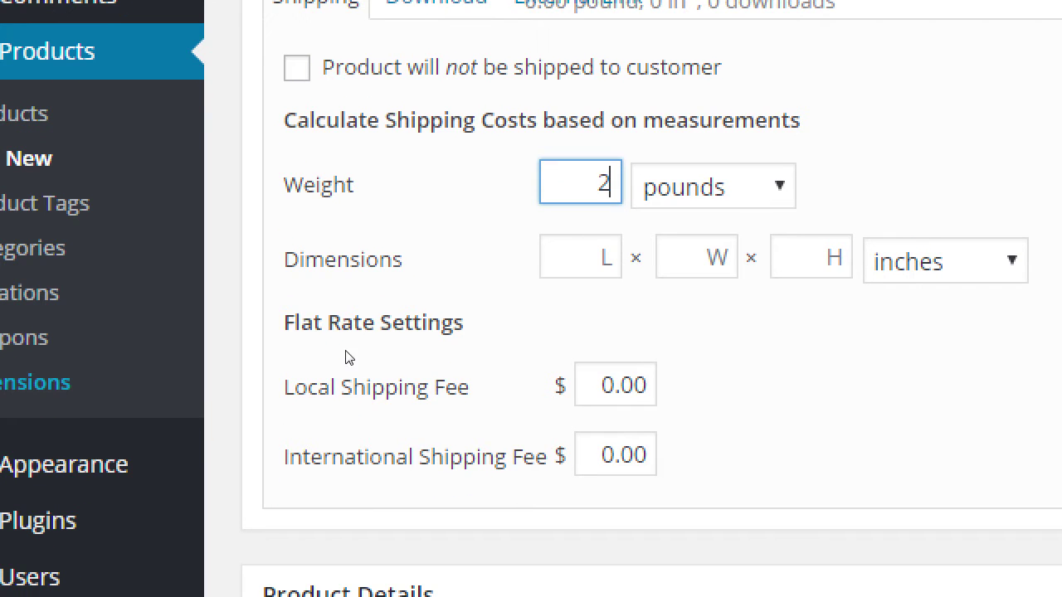
# Clear the product's shipping weight and keep pounds as the weight unit
pyautogui.press('Tab')
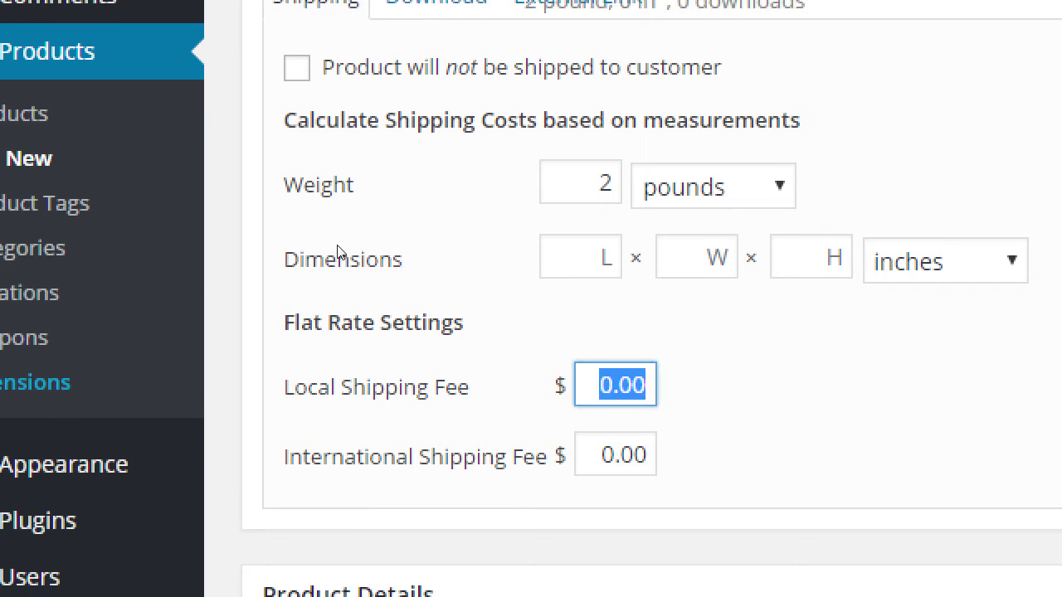
pyautogui.hotkey('shift', 'Tab')
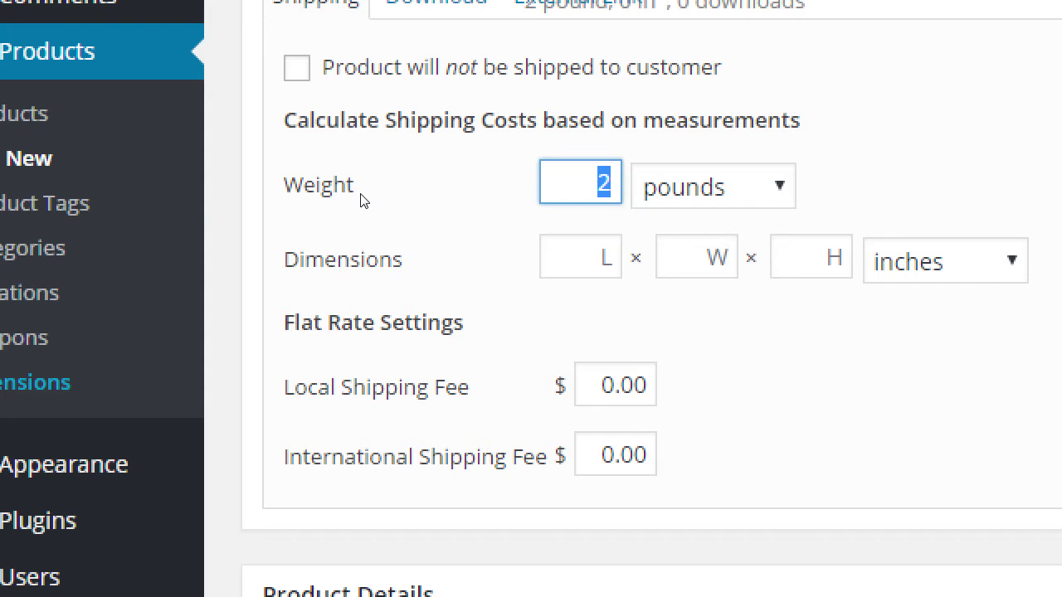
pyautogui.press('BackSpace')
pyautogui.press('Tab')
pyautogui.hotkey('alt', 'Down')
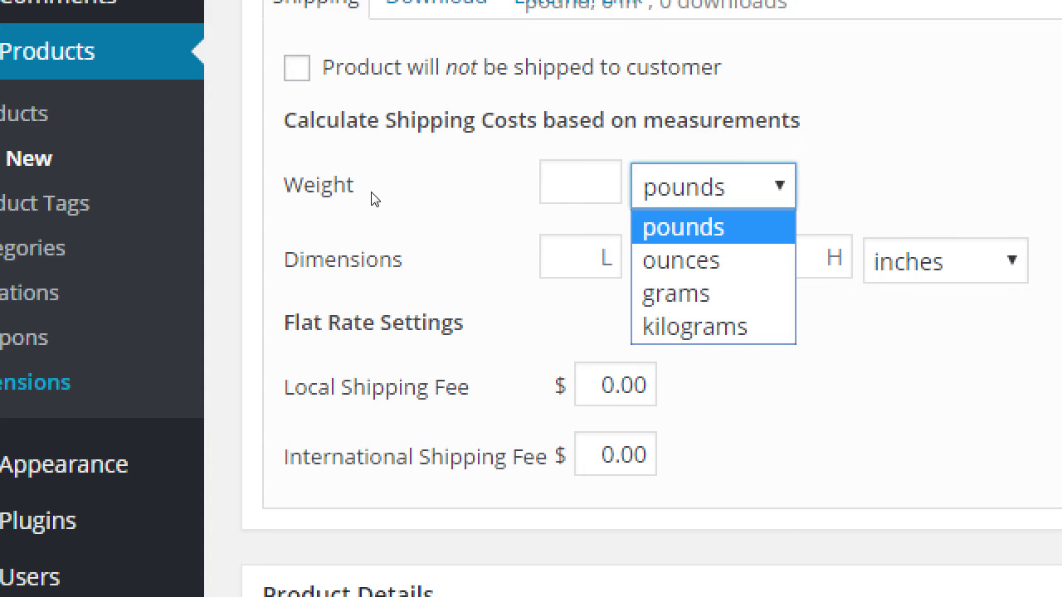
pyautogui.press('Return')
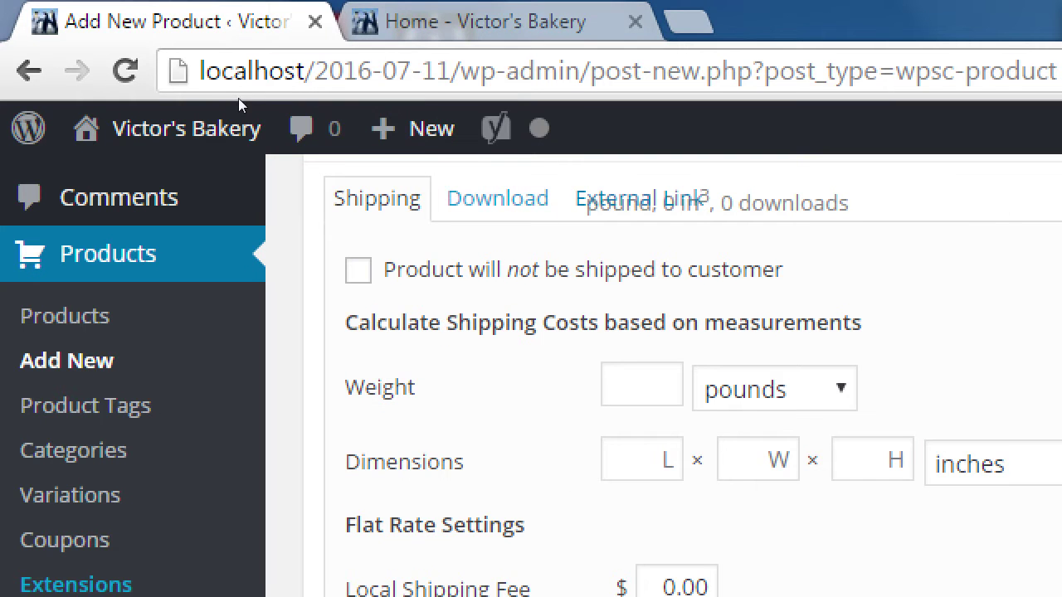
# Examine the product's Download and External Link delivery options, including the link's URL and label fields
pyautogui.click(348, 10)
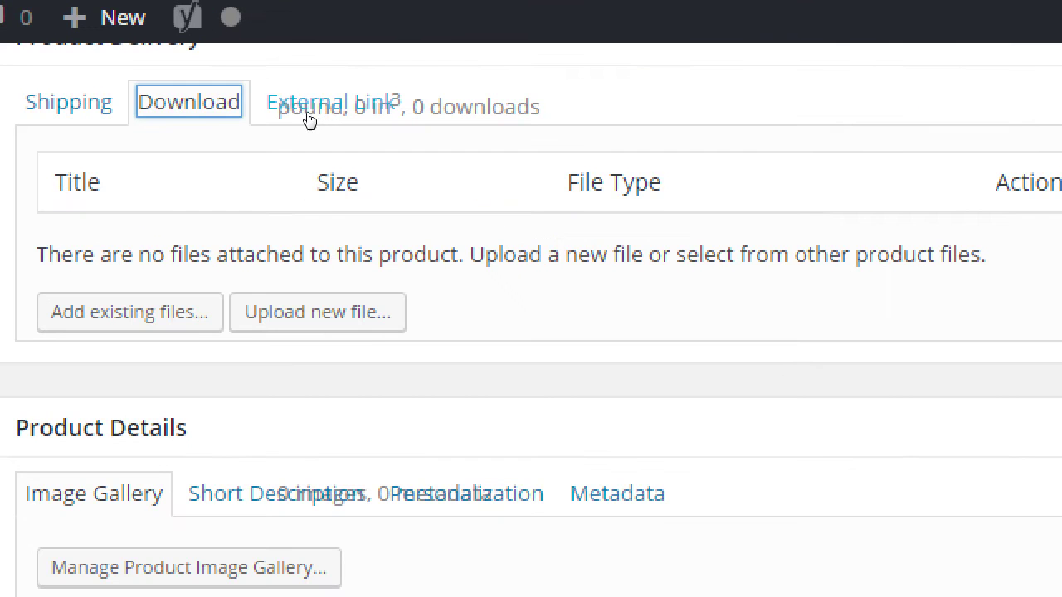
pyautogui.click(314, 114)
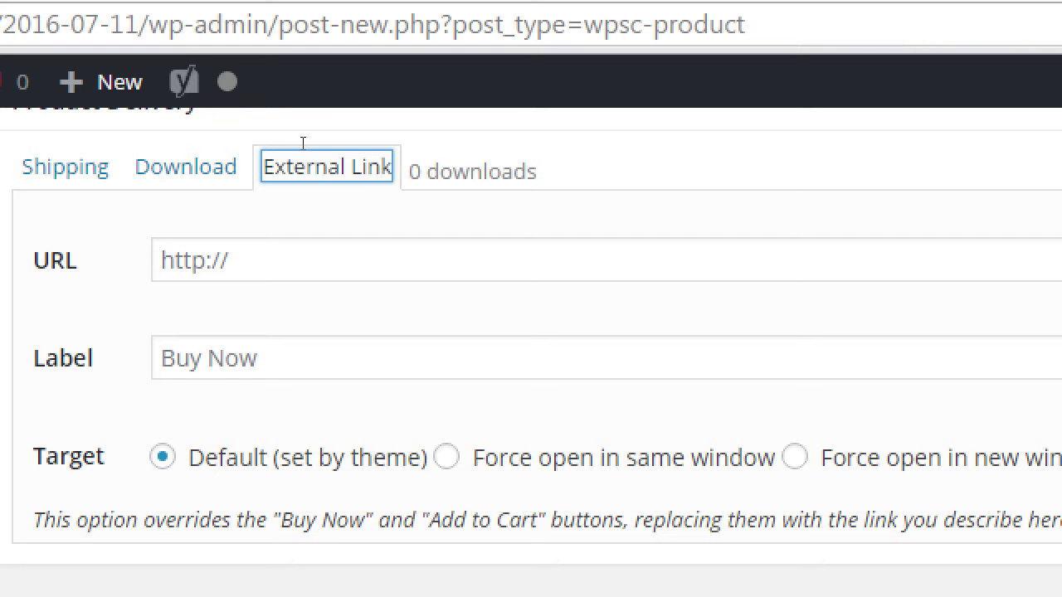
pyautogui.press('Tab')
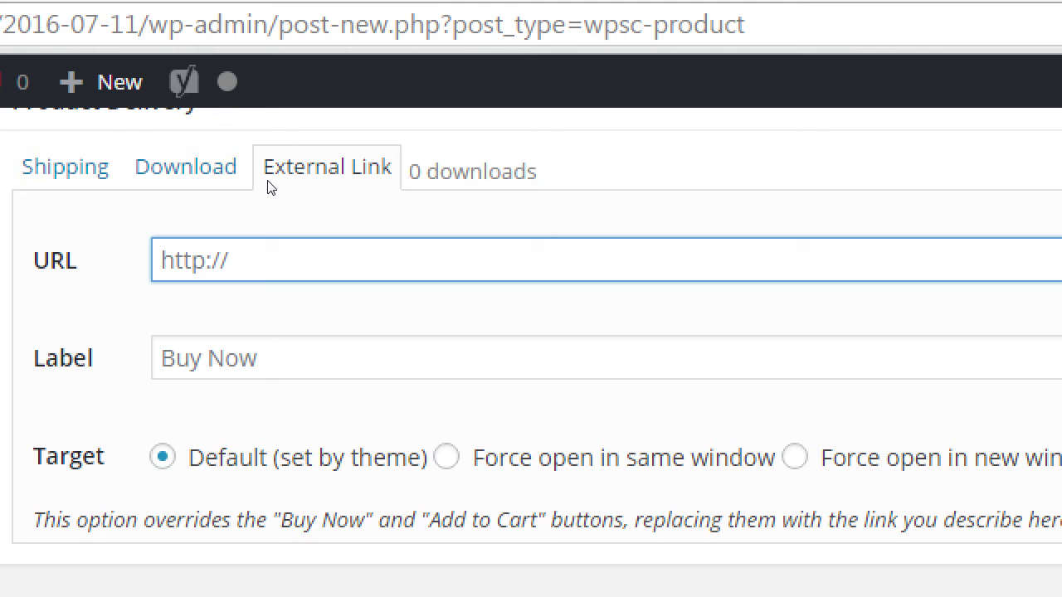
pyautogui.press('Tab')
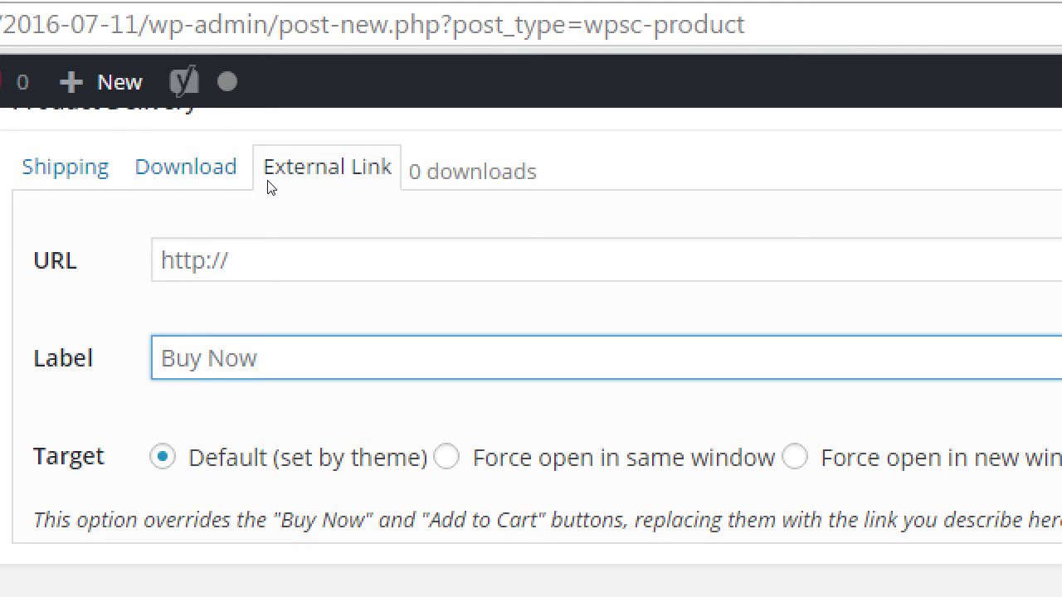
# Try "Buy at Amazon" as the label of the product's external link, and clear the label again
pyautogui.write('Buy at Aa')
pyautogui.press('BackSpace')
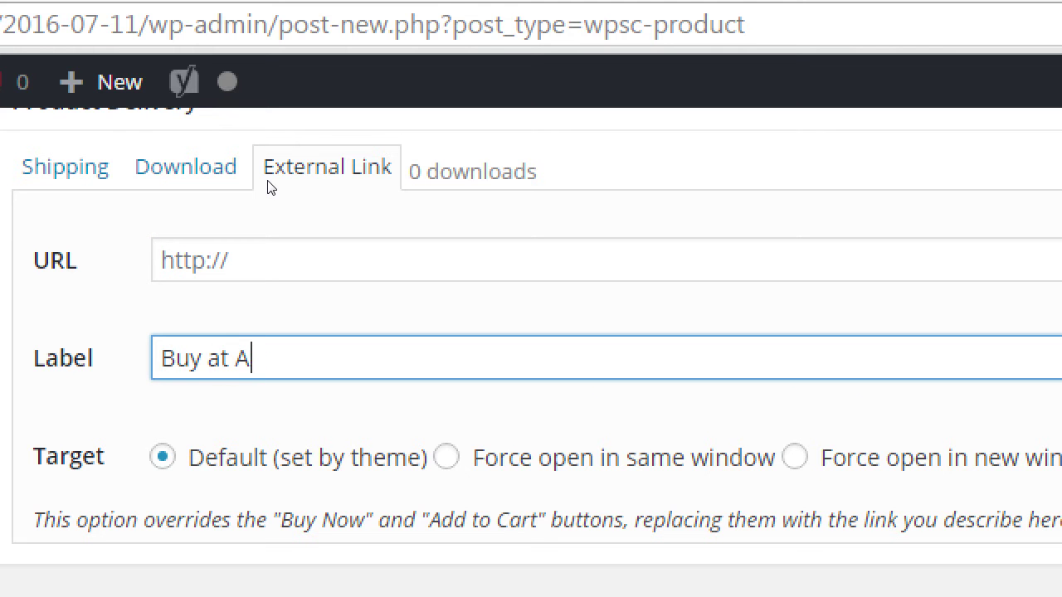
pyautogui.write('amzo')
pyautogui.press('BackSpace')
pyautogui.press('BackSpace')
pyautogui.press('BackSpace')
pyautogui.press('BackSpace')
pyautogui.write('mazon')
pyautogui.hotkey('ctrl', 'a')
pyautogui.press('BackSpace')
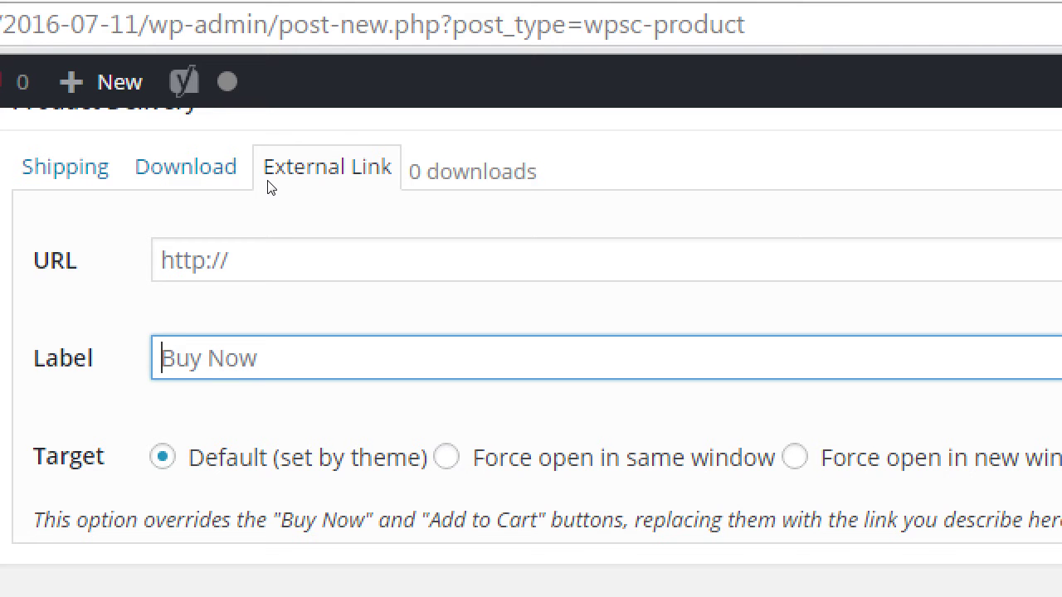
pyautogui.scroll(1, 221, 174)
pyautogui.moveTo(243, 126)
pyautogui.mouseDown()
pyautogui.moveTo(250, 145)
pyautogui.moveTo(252, 131)
pyautogui.mouseUp()
pyautogui.click(250, 131)
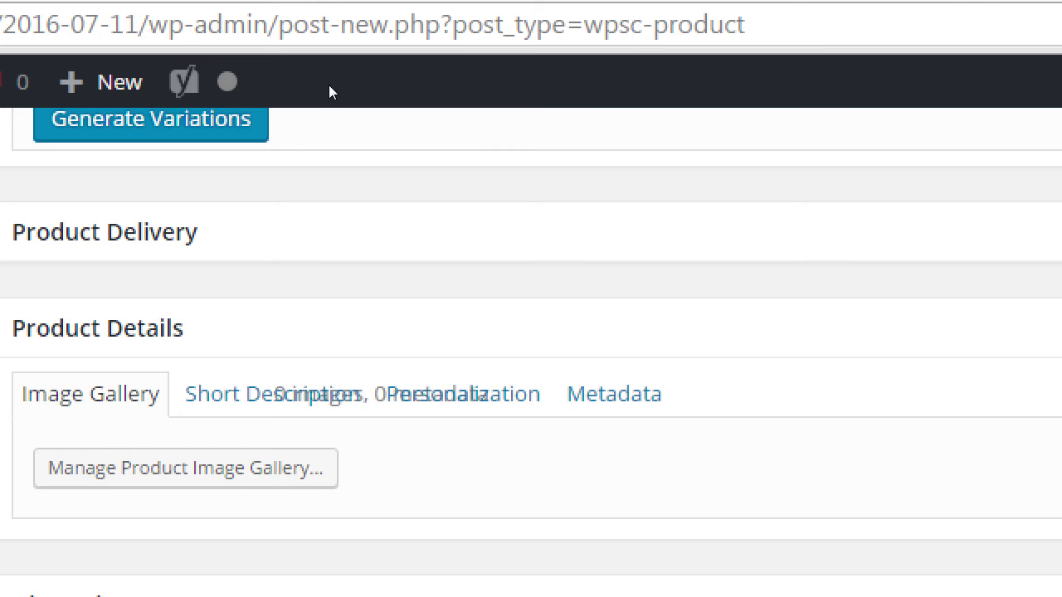
pyautogui.click(307, 136)
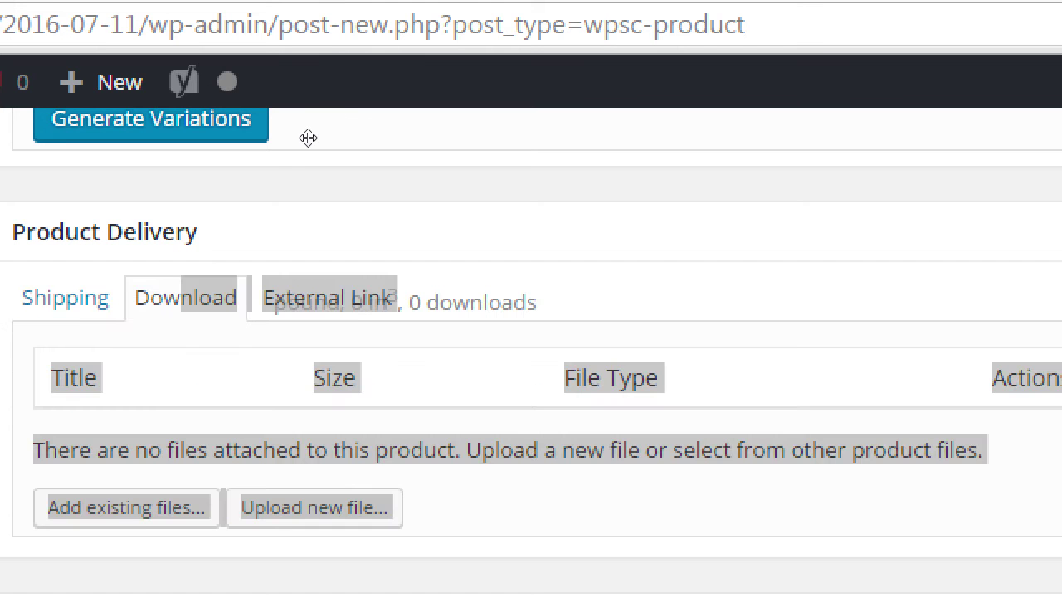
pyautogui.click(318, 112)
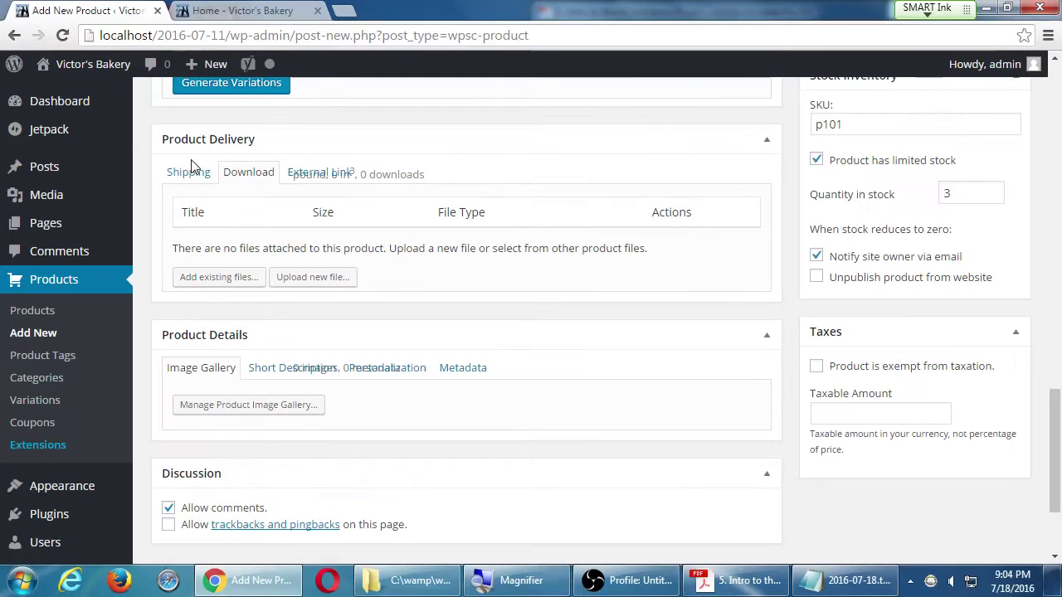
pyautogui.click(325, 173)
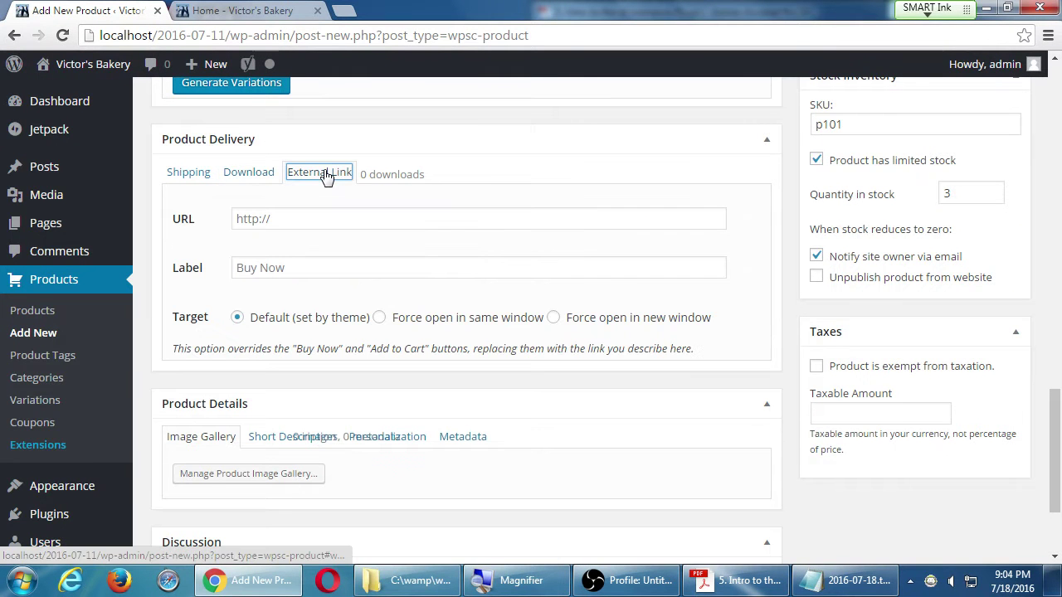
# Enter "THIS IS THE SHORT DESCRIPTION" as the product's short description under Product Details
pyautogui.scroll(-2, 323, 277)
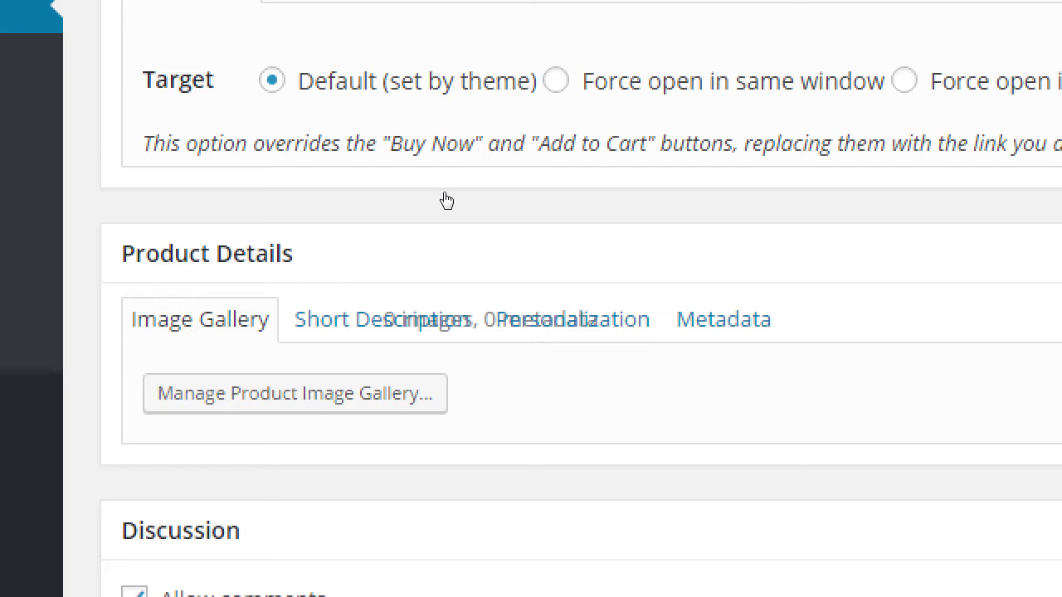
pyautogui.click(286, 320)
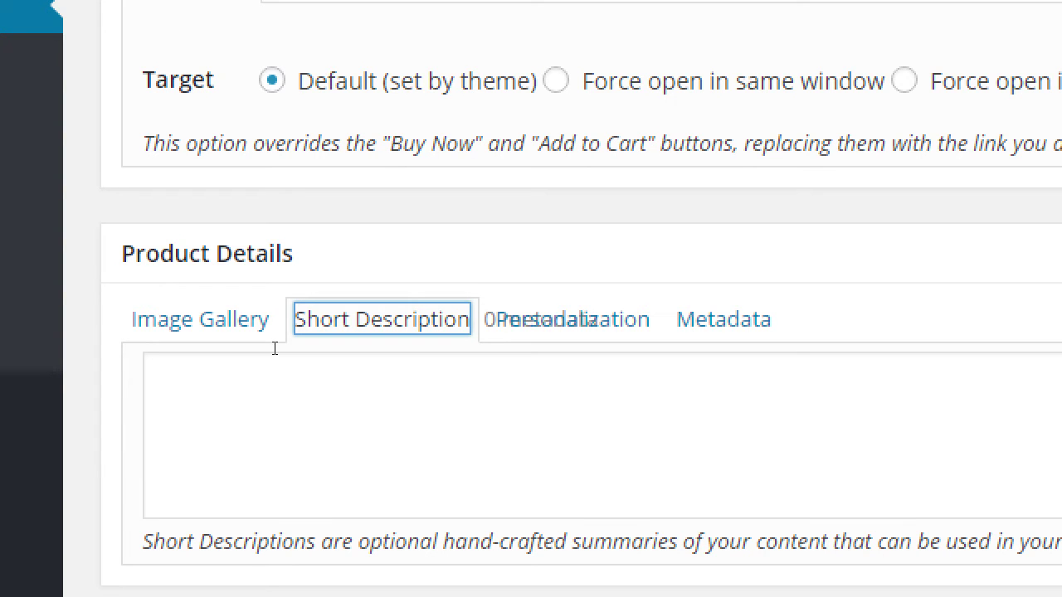
pyautogui.click(275, 355)
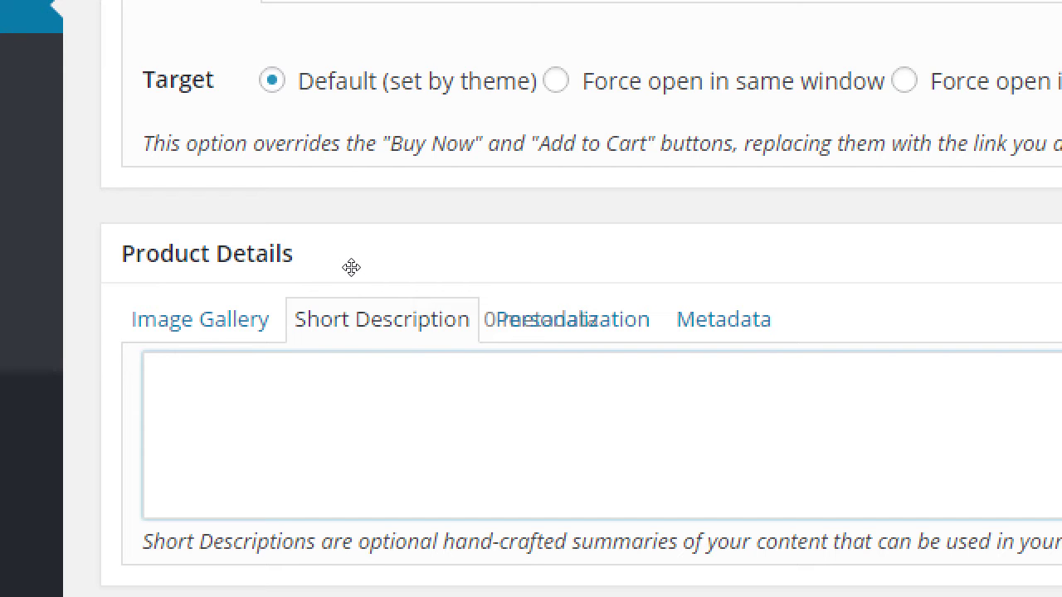
pyautogui.write('THIS IS THE SHORT DES')
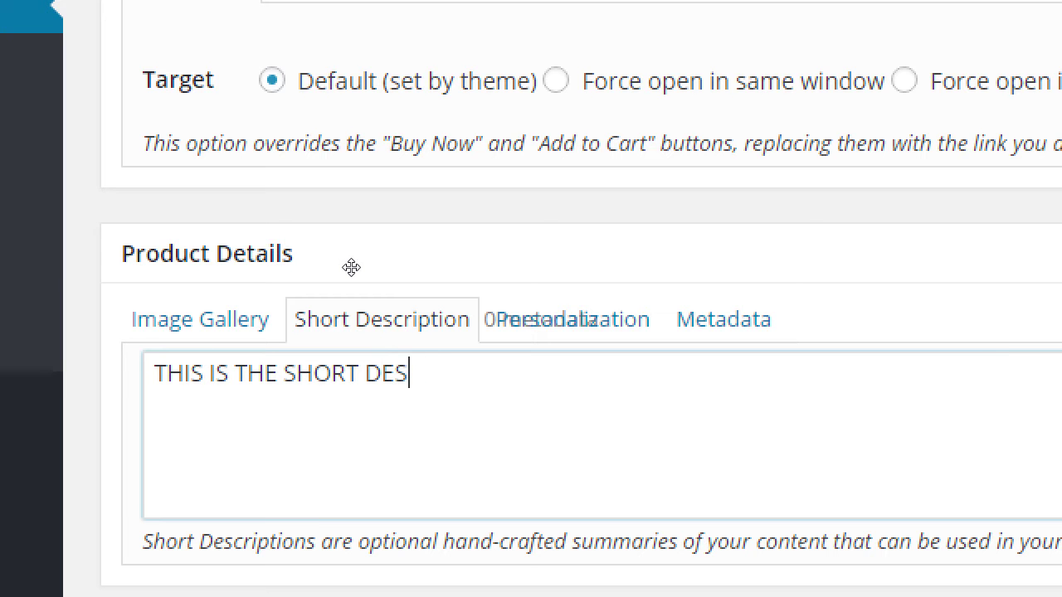
pyautogui.write('CRIPTION')
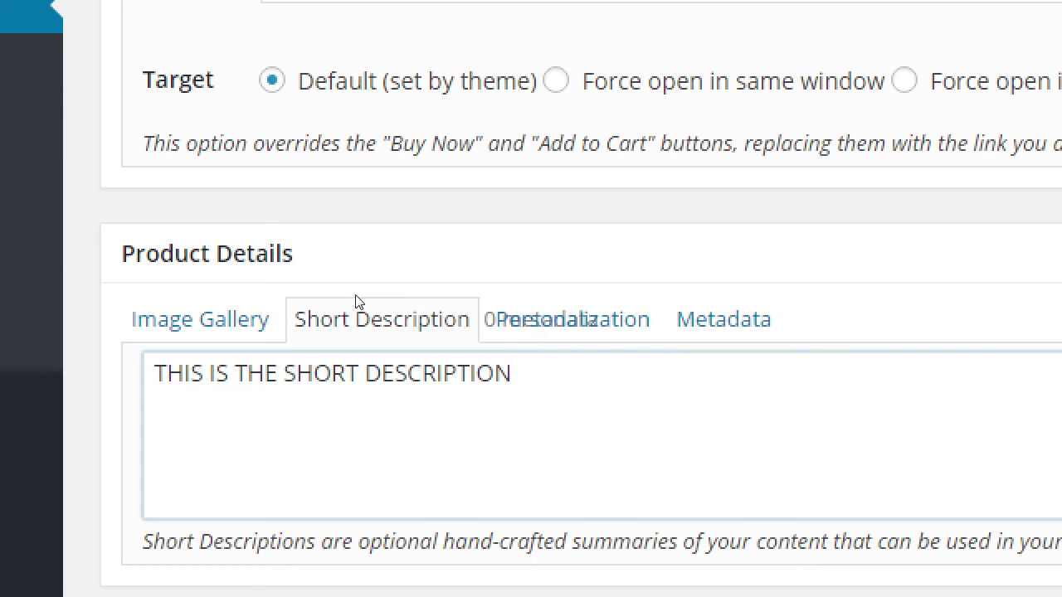
# Examine the product's personalization options for customer messages and image uploads, leaving both disabled
pyautogui.hotkey('shift', 'Tab')
pyautogui.press('Return')
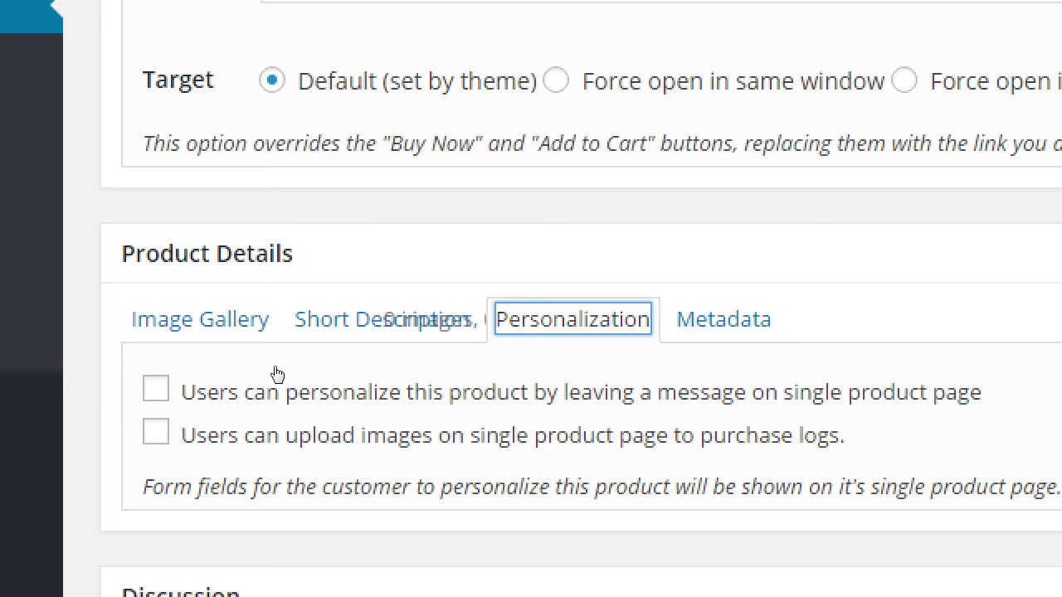
pyautogui.press('Tab')
pyautogui.press('Tab')
pyautogui.press('space')
pyautogui.press('space')
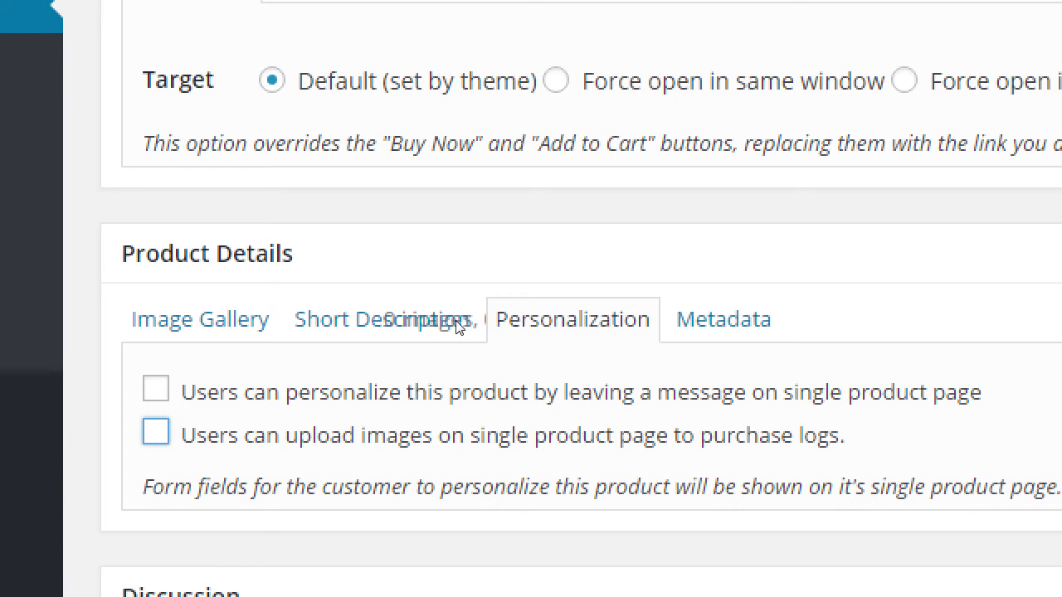
# Review the product's custom metadata section and its discussion settings
pyautogui.click(726, 320)
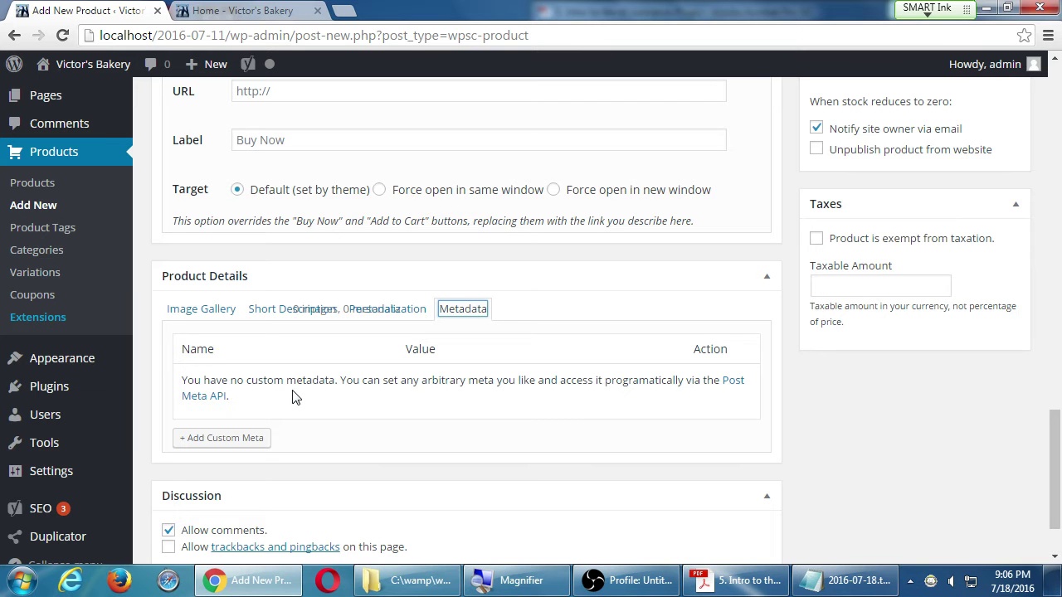
pyautogui.scroll(-2, 438, 478)
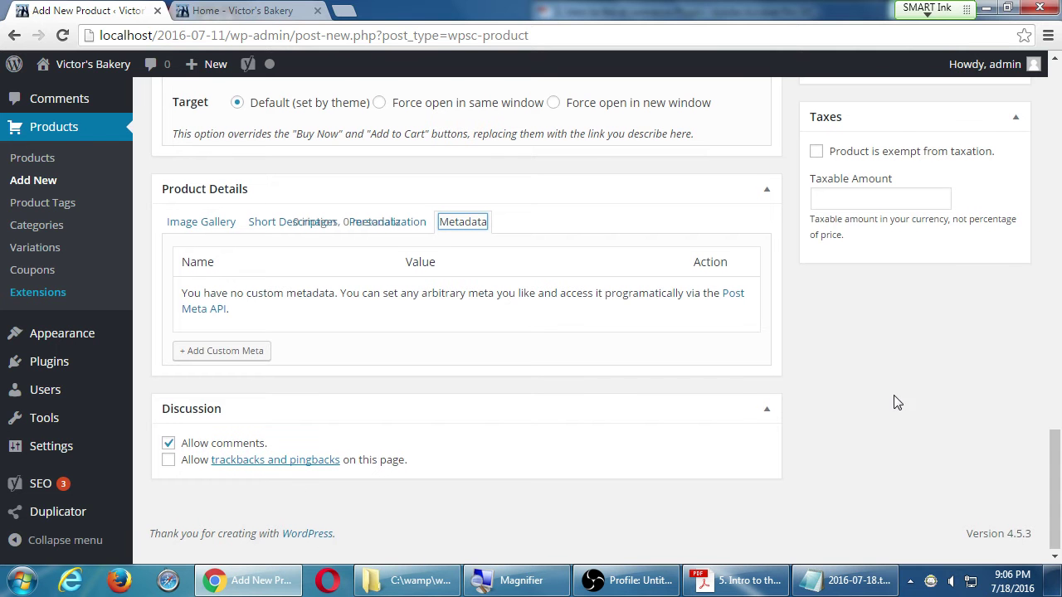
pyautogui.scroll(1, 894, 404)
pyautogui.scroll(-1, 885, 427)
# Publish the Pecan Pie product
pyautogui.moveTo(153, 448)
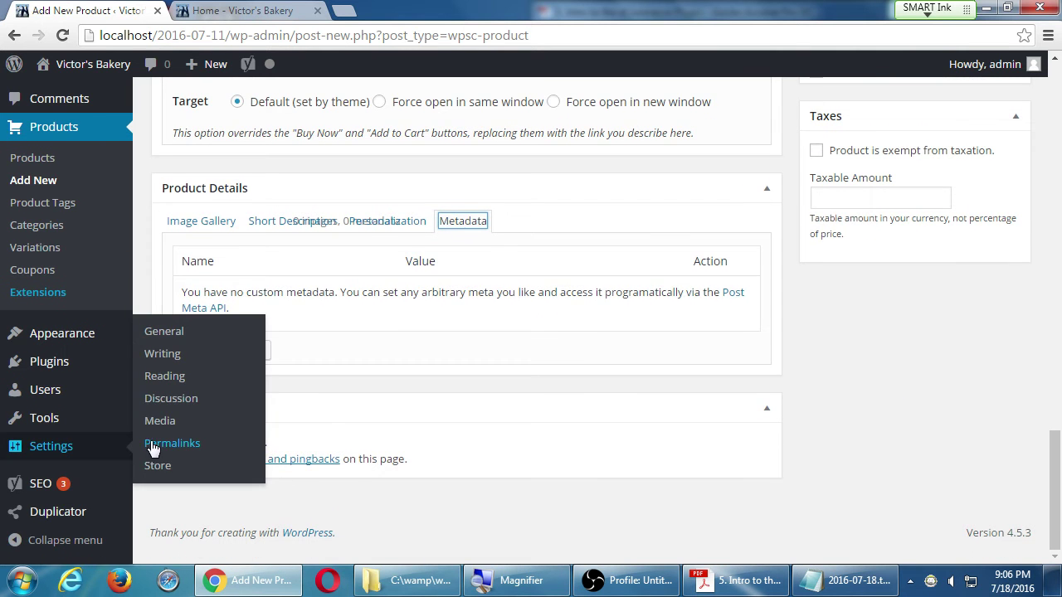
pyautogui.click(244, 444)
pyautogui.scroll(20, 800, 459)
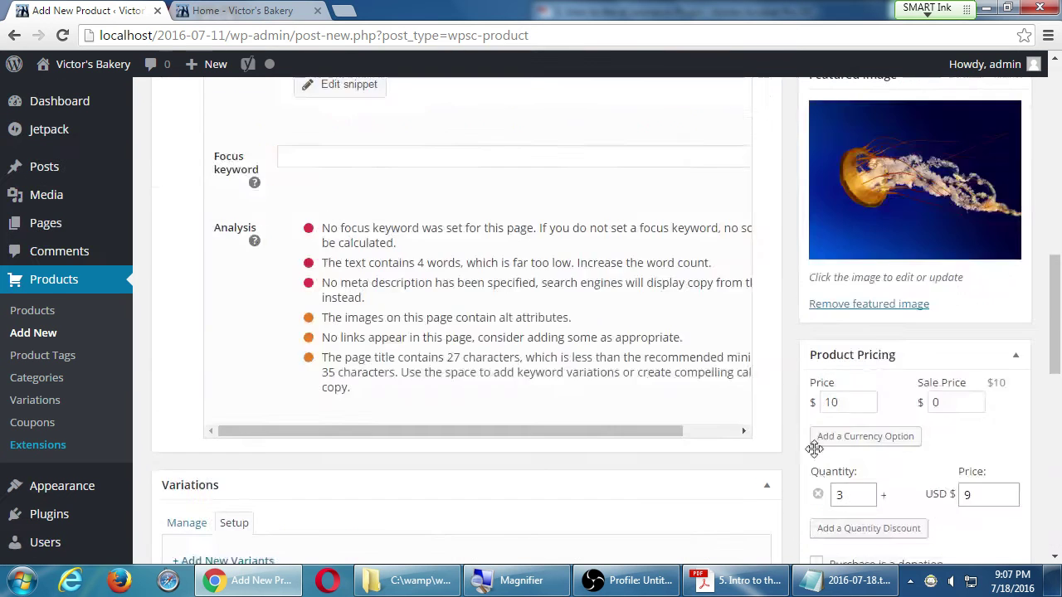
pyautogui.click(989, 422)
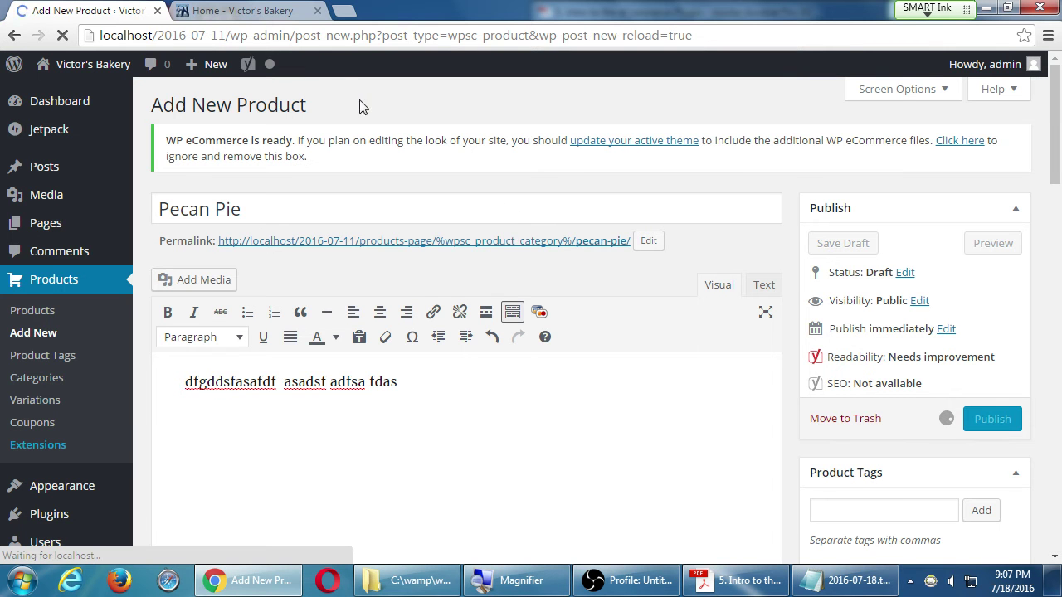
# Reload the bakery's public site and view the Pecan Pie listing on the Bakery Store page
pyautogui.click(241, 10)
pyautogui.scroll(3, 268, 296)
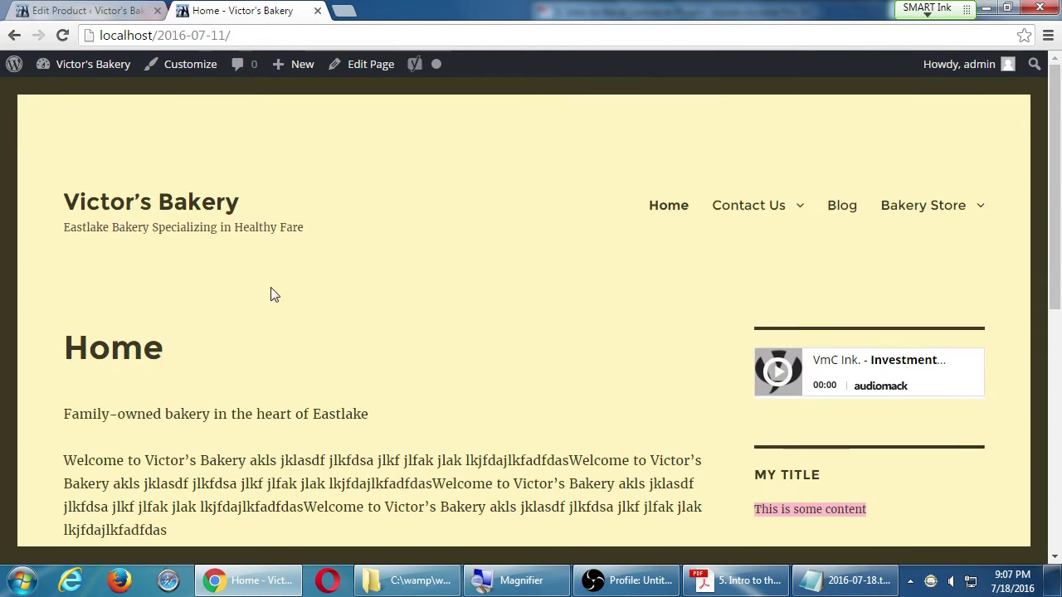
pyautogui.click(62, 36)
pyautogui.moveTo(951, 222)
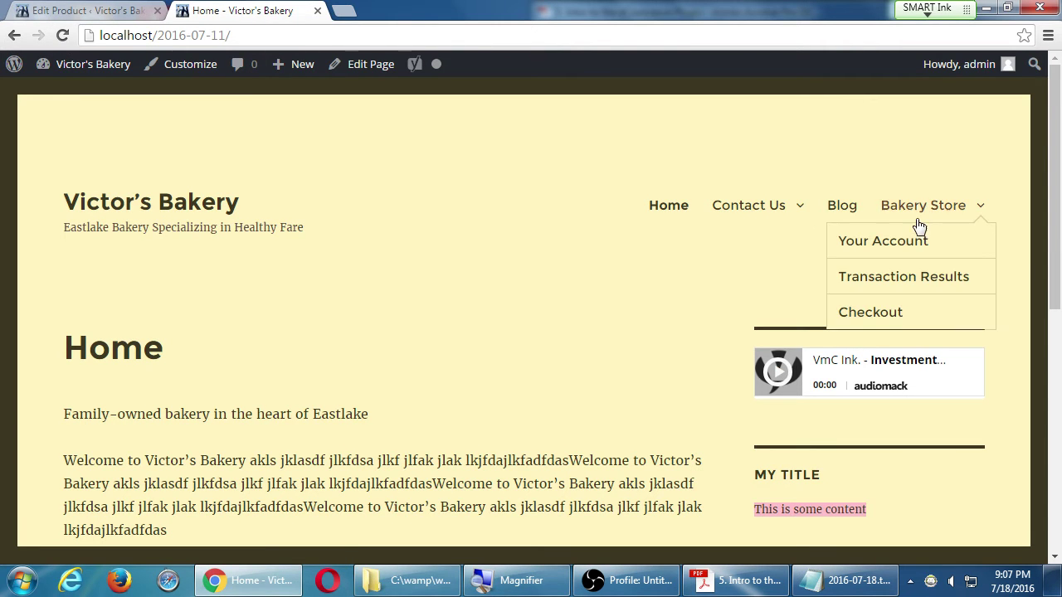
pyautogui.click(929, 212)
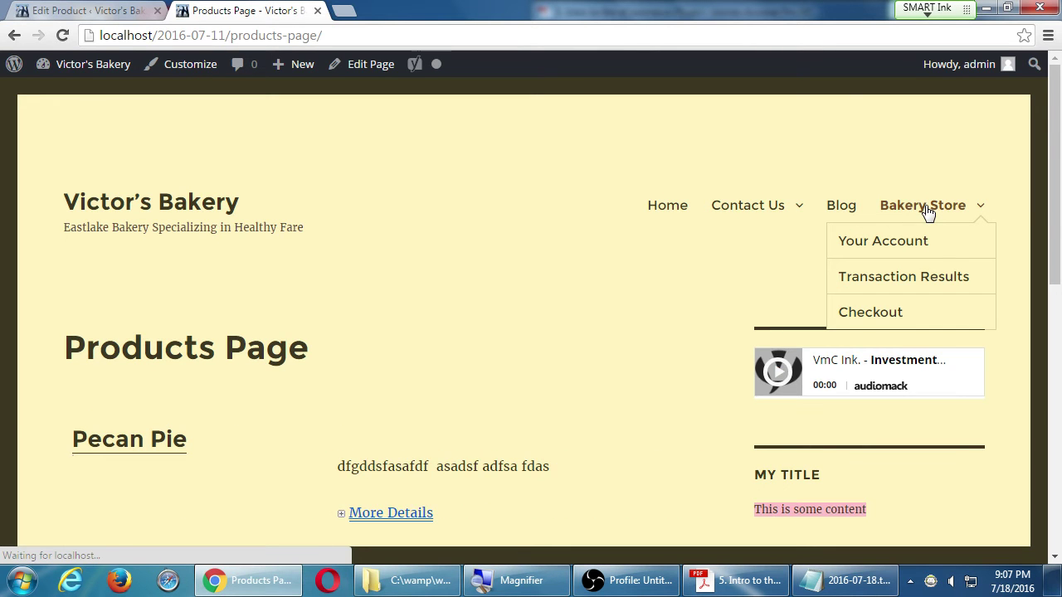
pyautogui.scroll(-2, 660, 299)
pyautogui.scroll(-1, 661, 299)
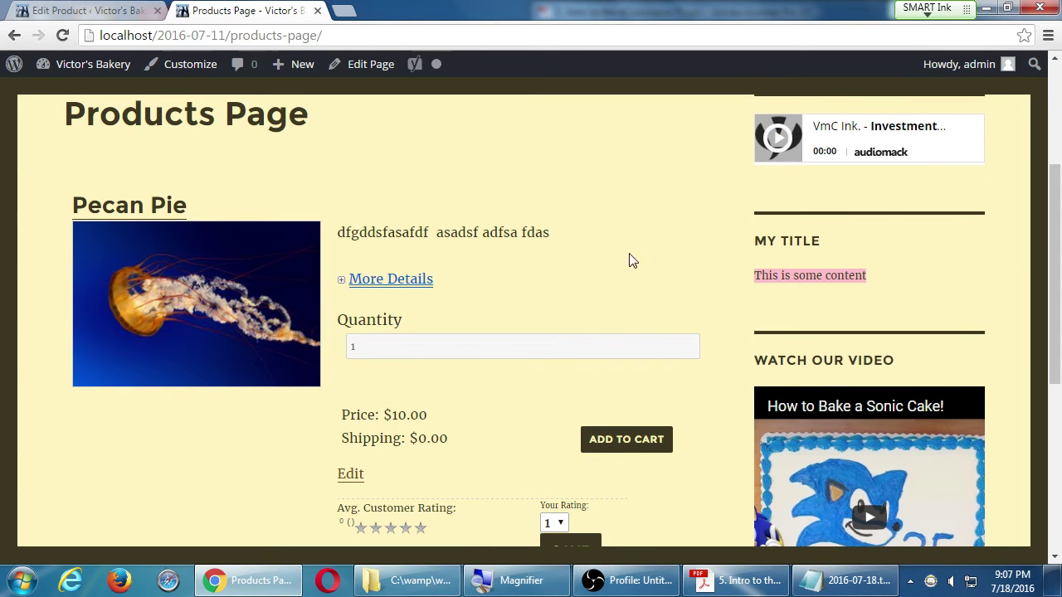
# Inspect the Pecan Pie listing's enlarged image, expandable details, description text and quantity field
pyautogui.click(180, 292)
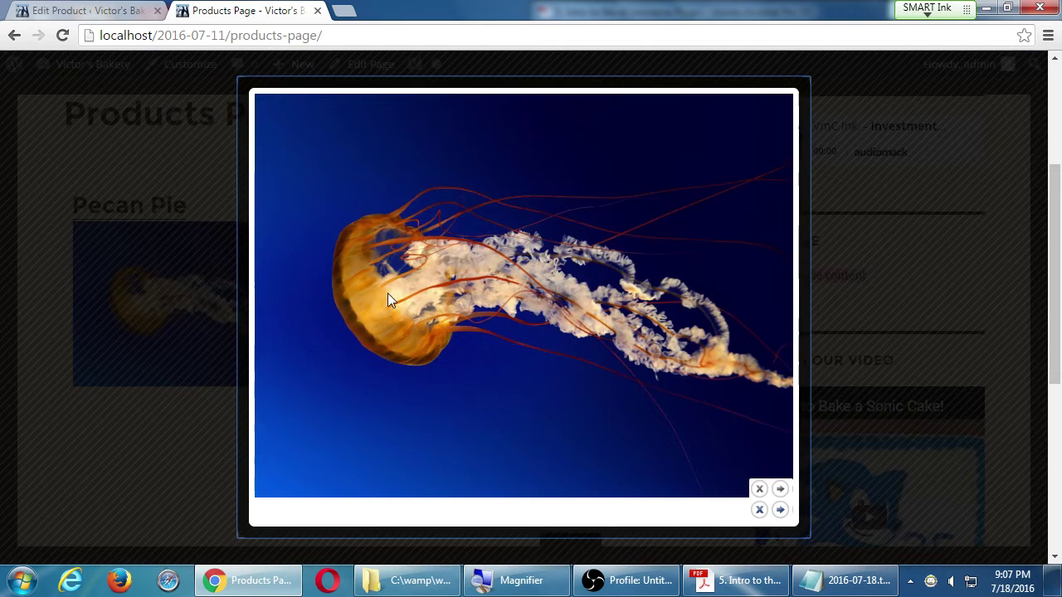
pyautogui.click(185, 457)
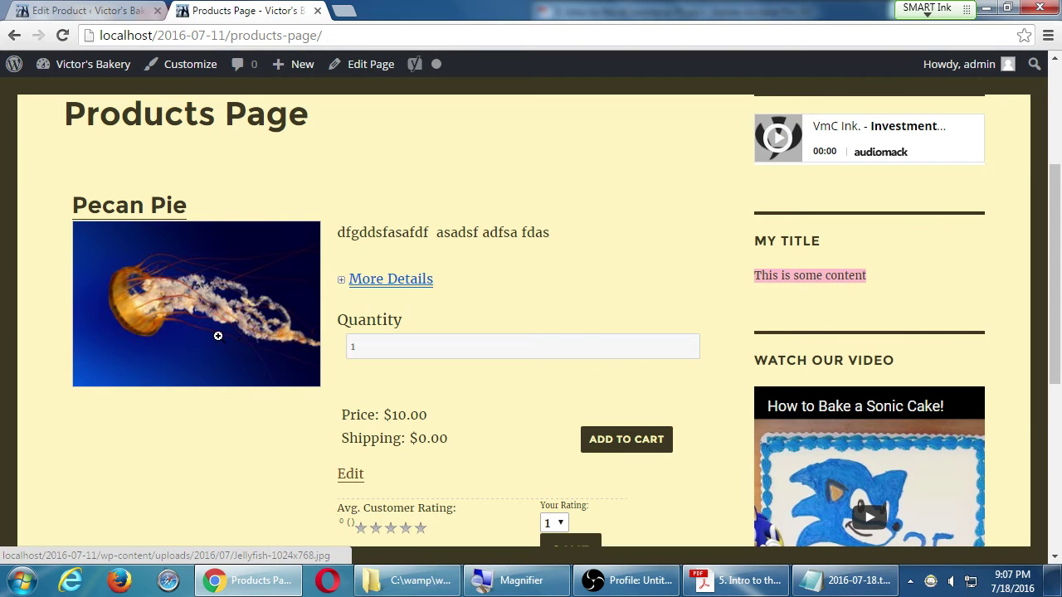
pyautogui.click(370, 286)
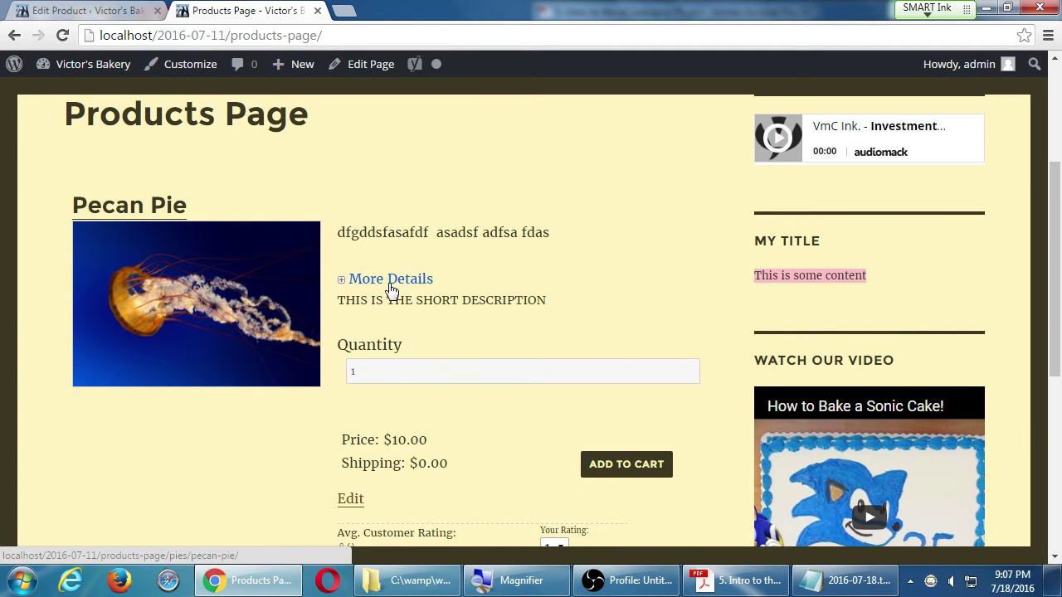
pyautogui.click(390, 284)
pyautogui.moveTo(366, 235); pyautogui.dragTo(562, 240)
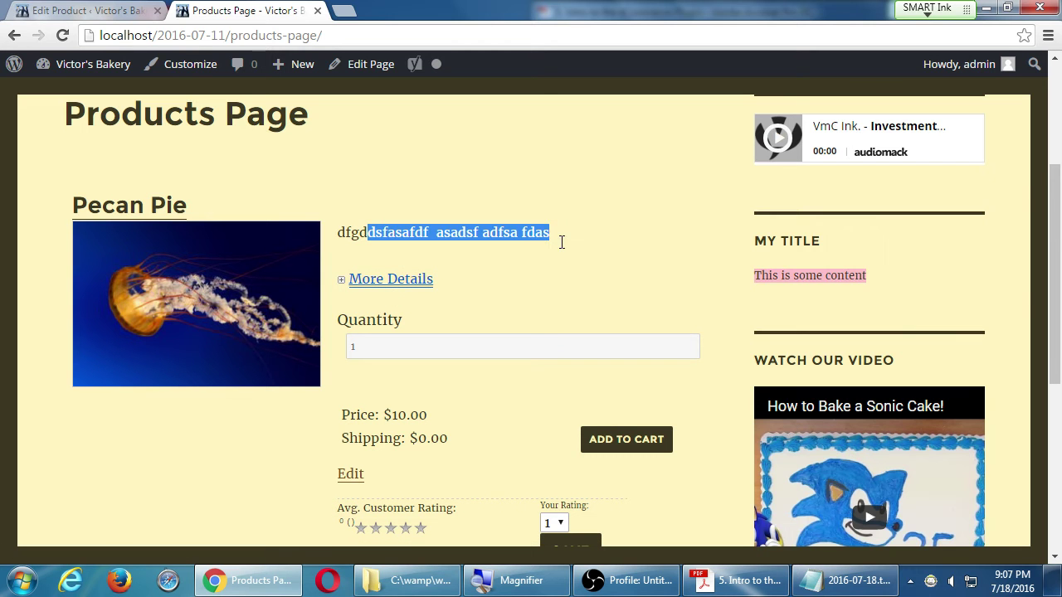
pyautogui.click(496, 239)
pyautogui.doubleClick(424, 352)
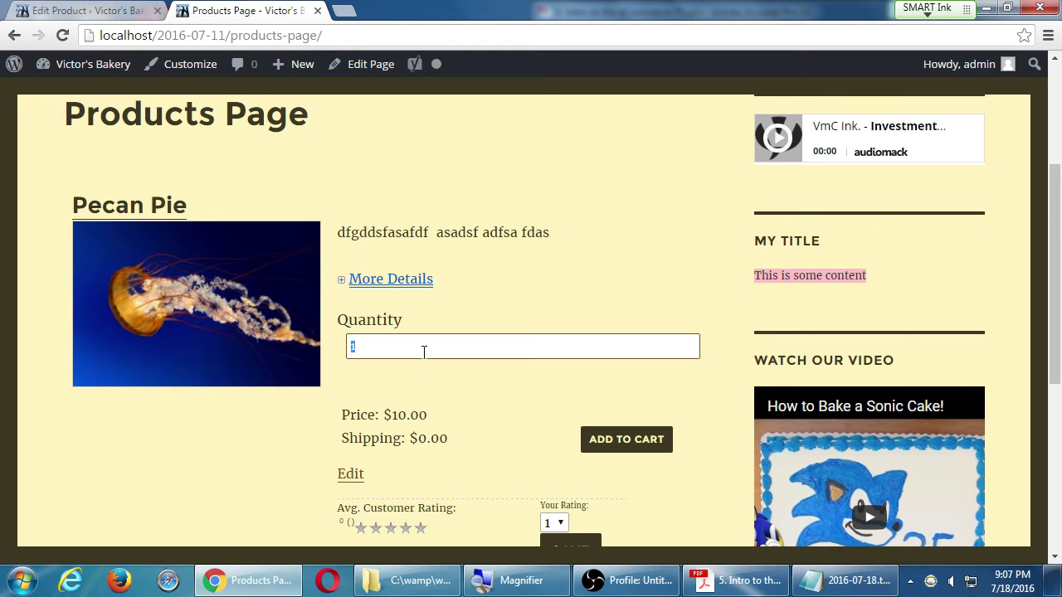
pyautogui.click(255, 476)
# Give the Pecan Pie a customer rating of 5 and save it
pyautogui.scroll(-1, 284, 471)
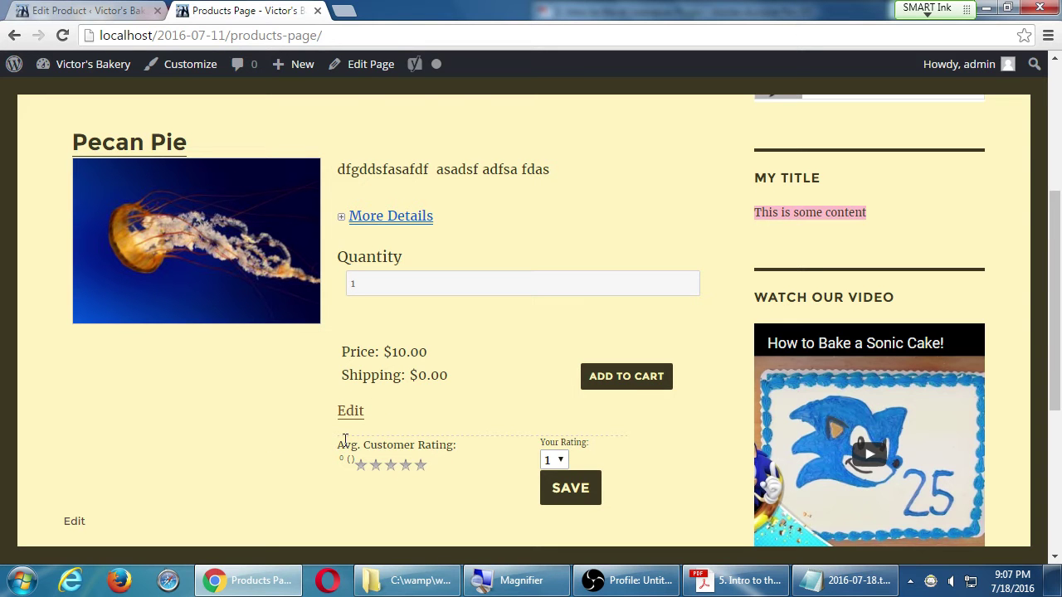
pyautogui.scroll(-2, 403, 490)
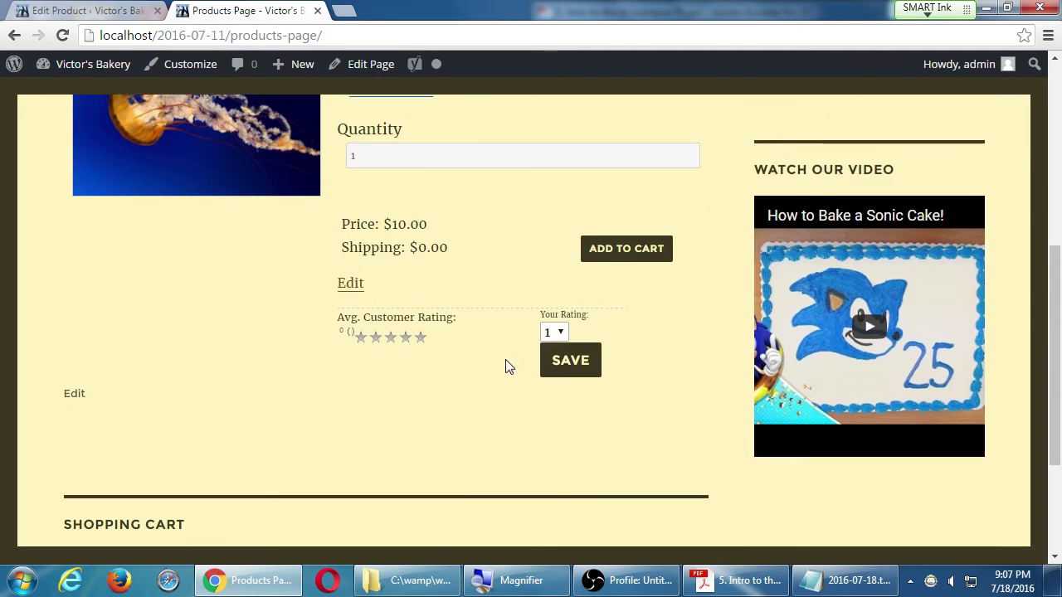
pyautogui.click(554, 332)
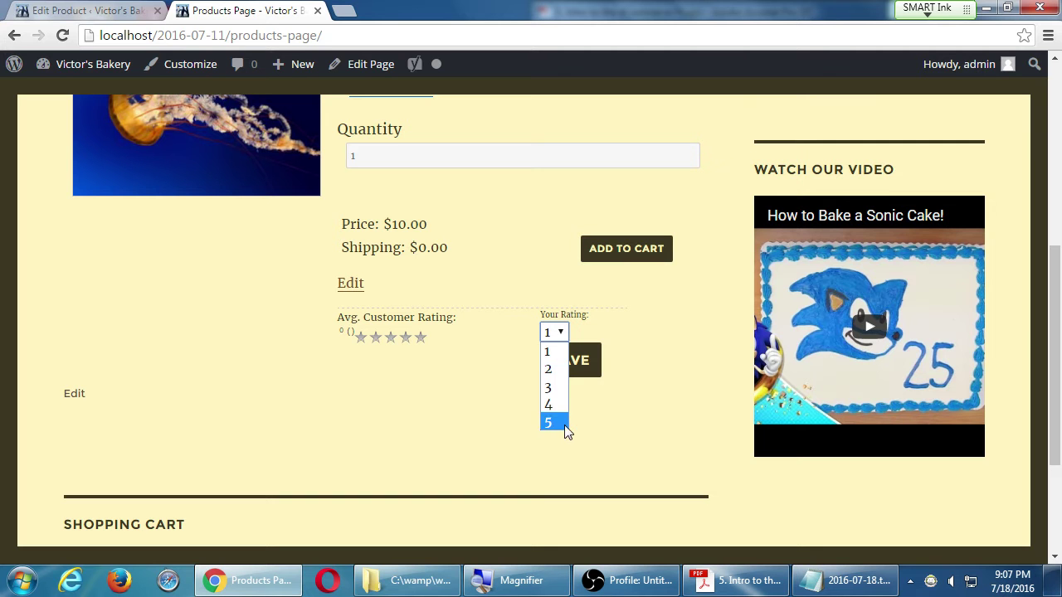
pyautogui.click(559, 425)
pyautogui.click(571, 371)
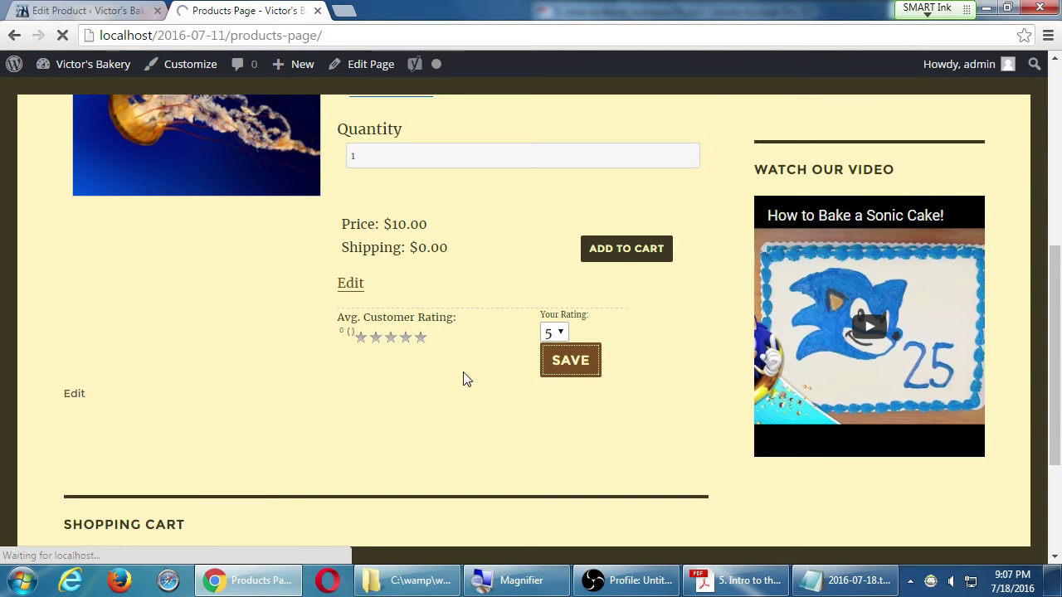
pyautogui.scroll(-5, 495, 407)
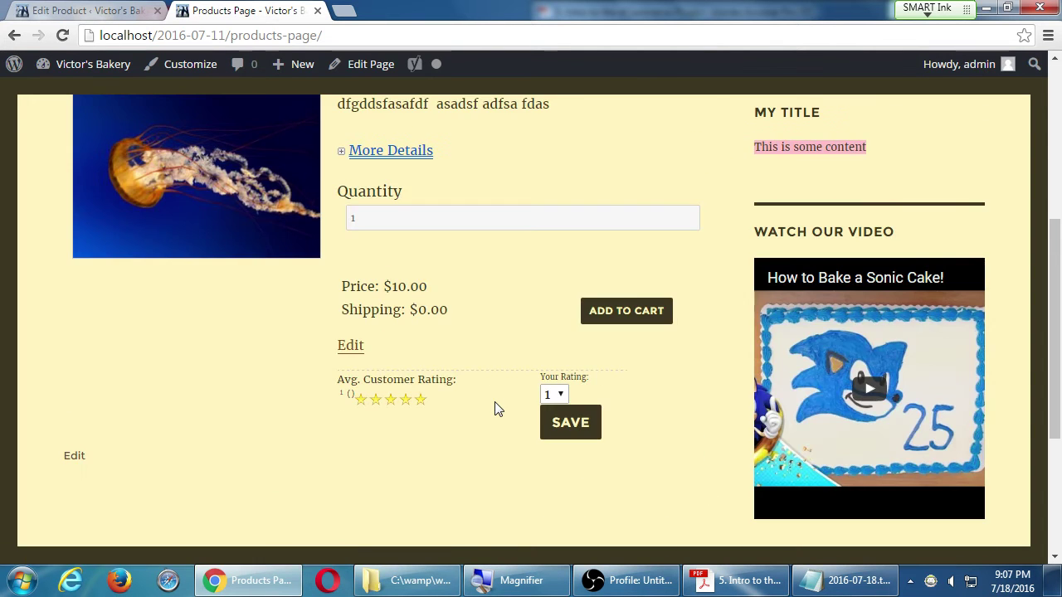
# Add one Pecan Pie to the cart and proceed to checkout to review the order and shipping calculation
pyautogui.click(631, 319)
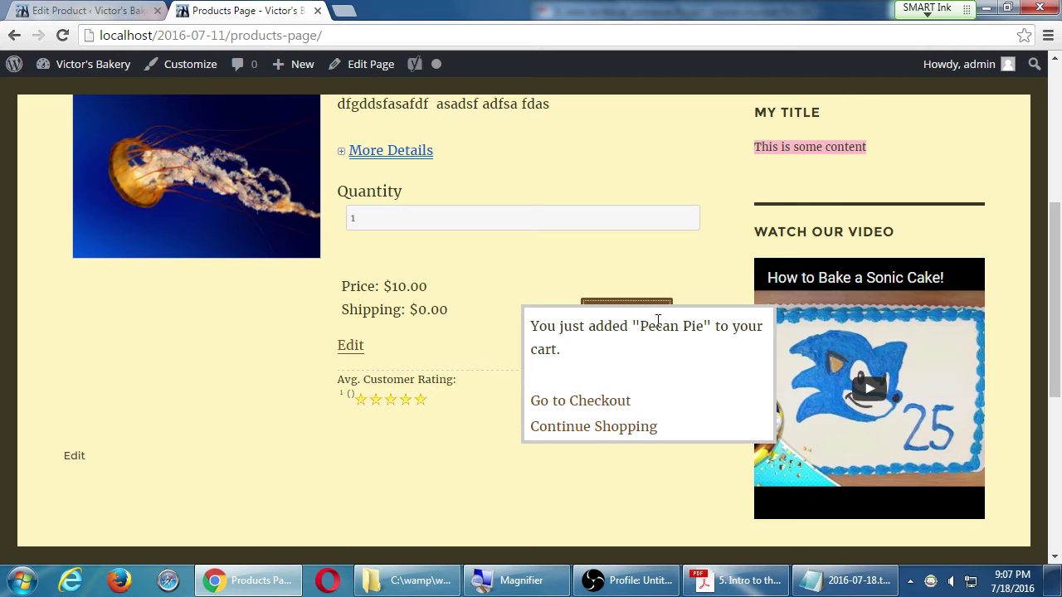
pyautogui.click(592, 408)
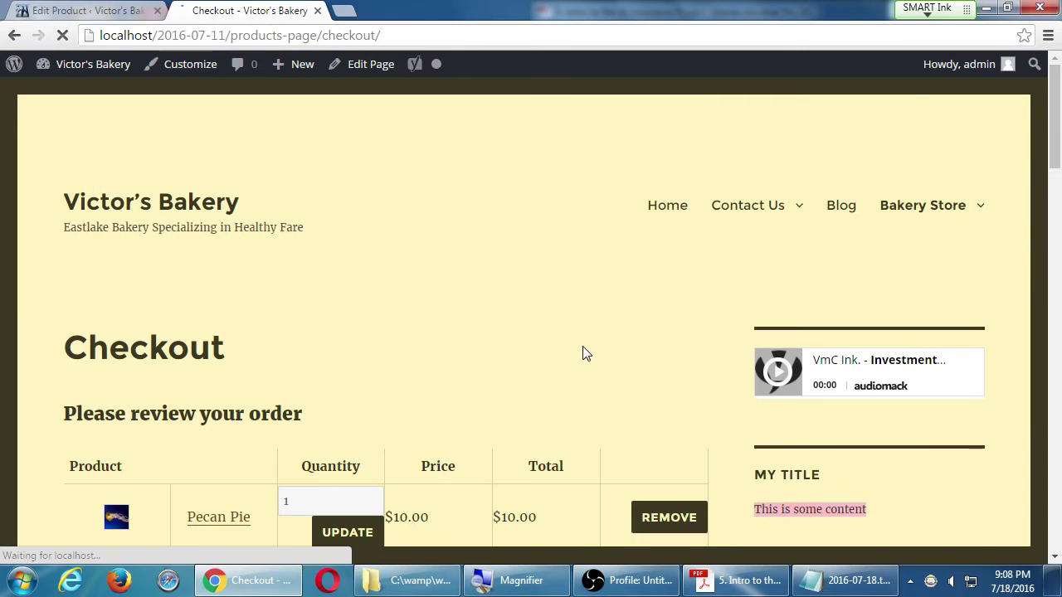
pyautogui.scroll(-4, 583, 354)
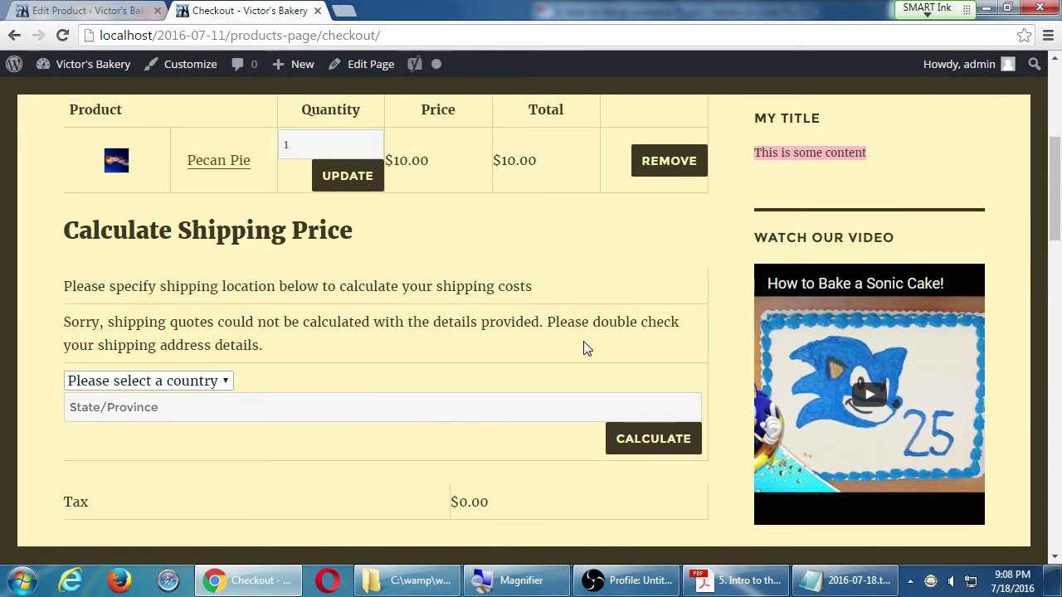
# Review the Pecan Pie order and calculate its shipping price for Arizona, USA
pyautogui.scroll(3, 585, 348)
pyautogui.moveTo(119, 253); pyautogui.dragTo(569, 287)
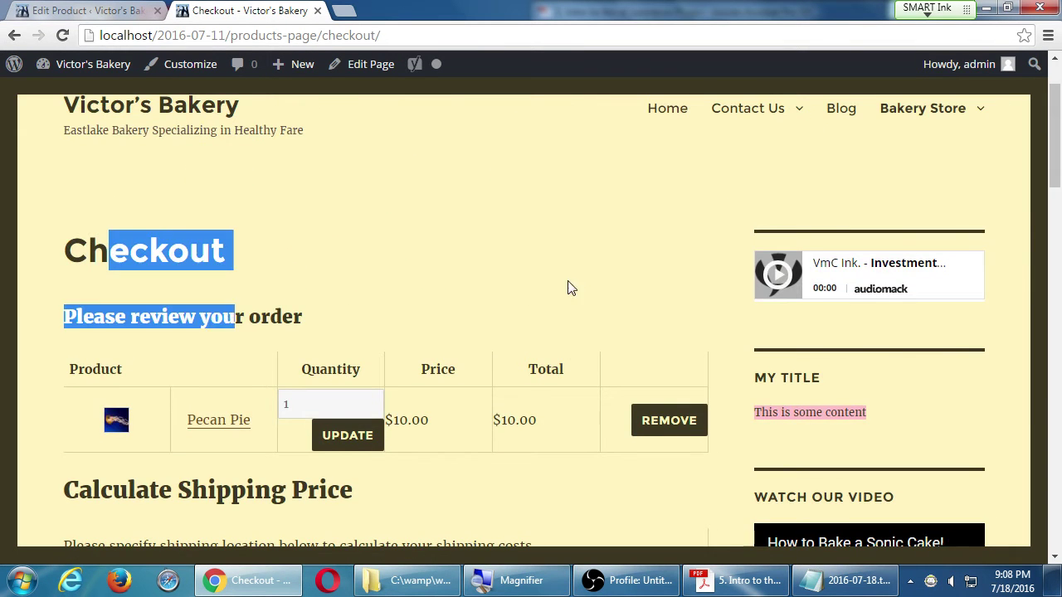
pyautogui.click(568, 289)
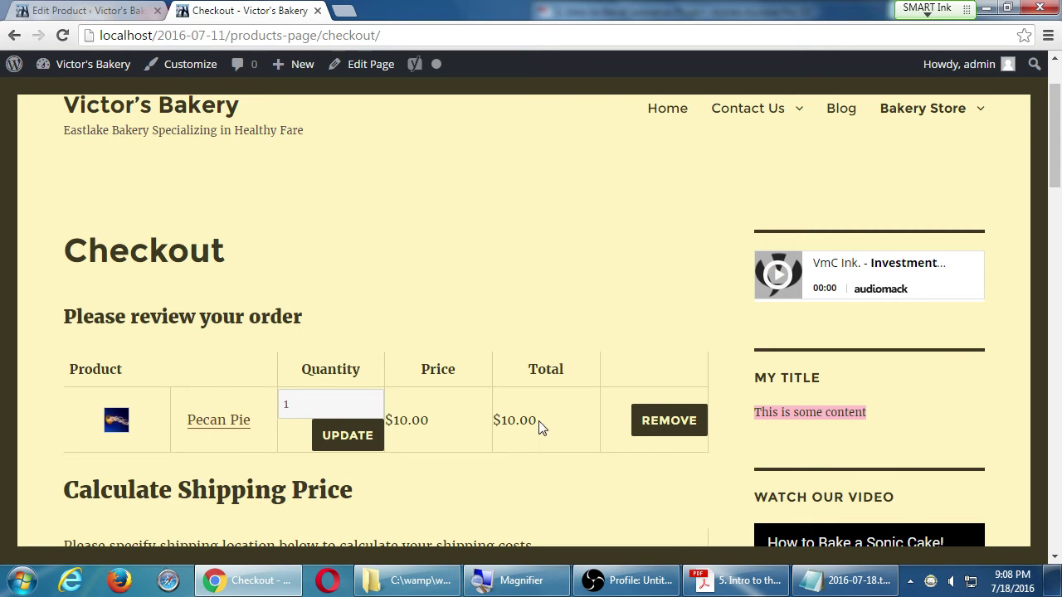
pyautogui.scroll(-2, 539, 427)
pyautogui.scroll(-1, 268, 408)
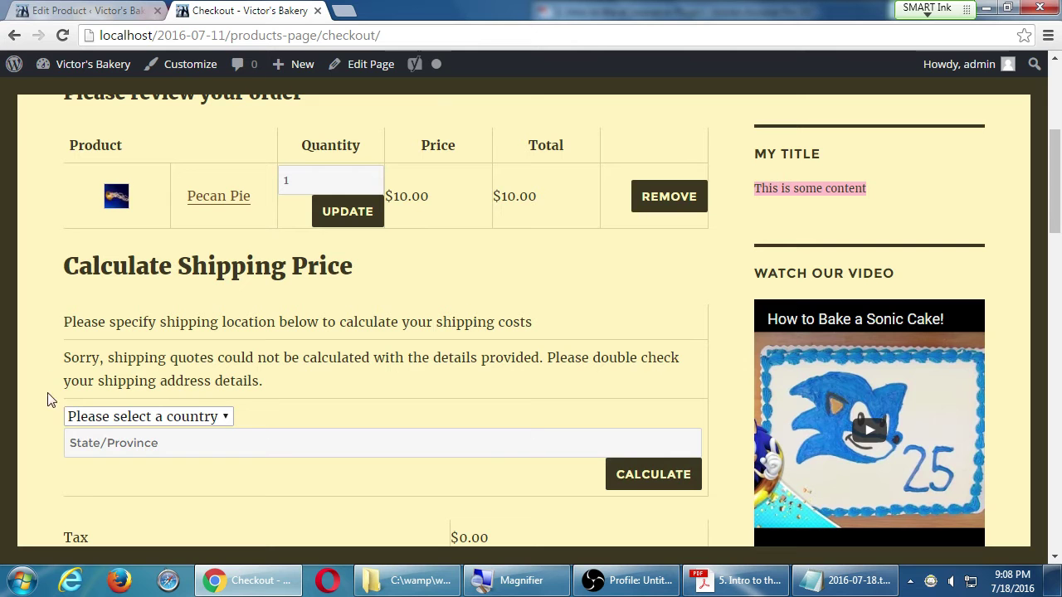
pyautogui.click(113, 416)
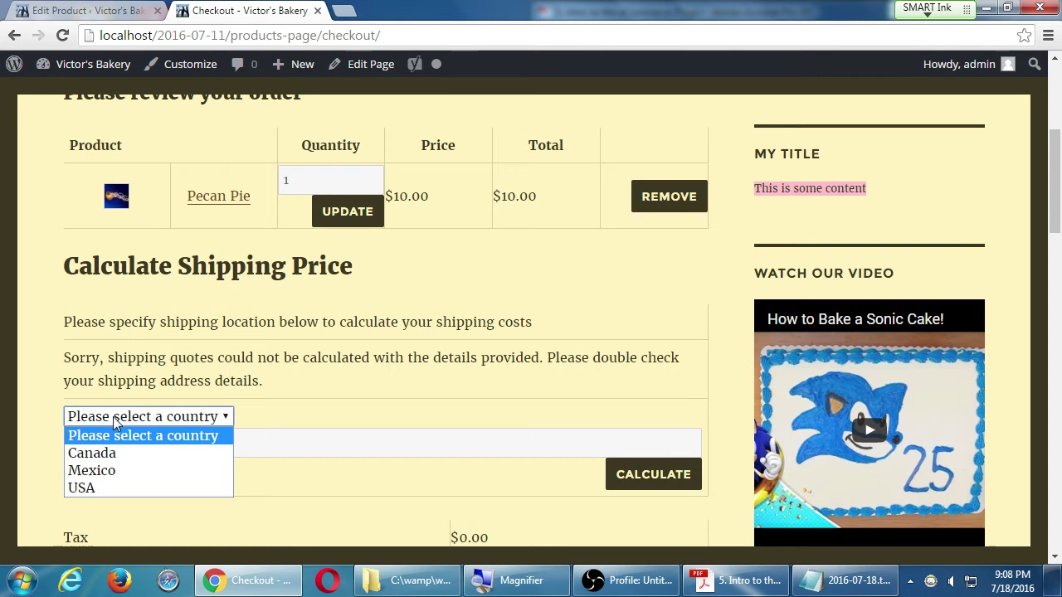
pyautogui.click(108, 488)
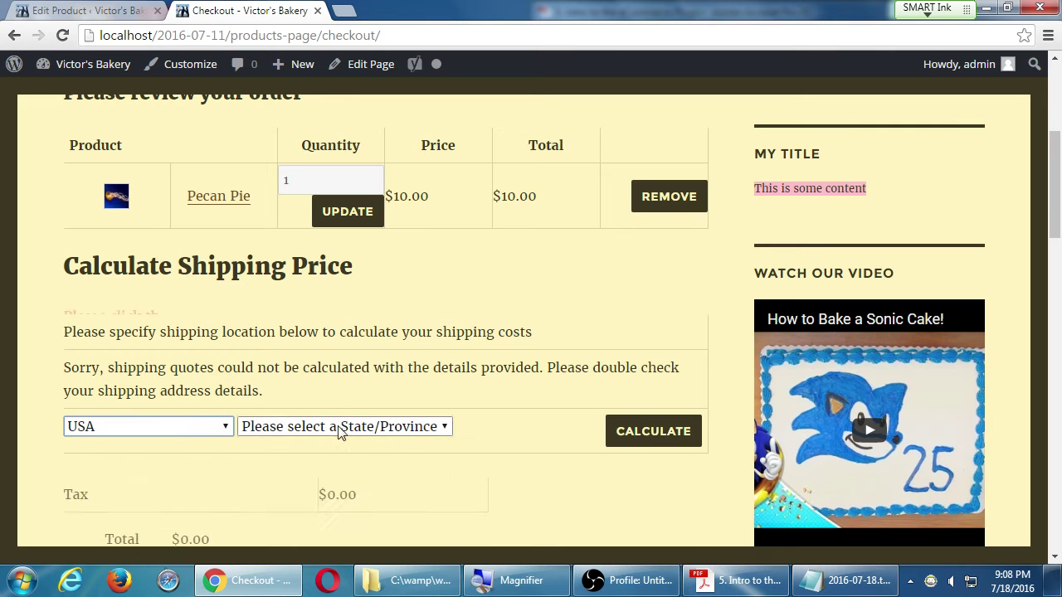
pyautogui.click(338, 465)
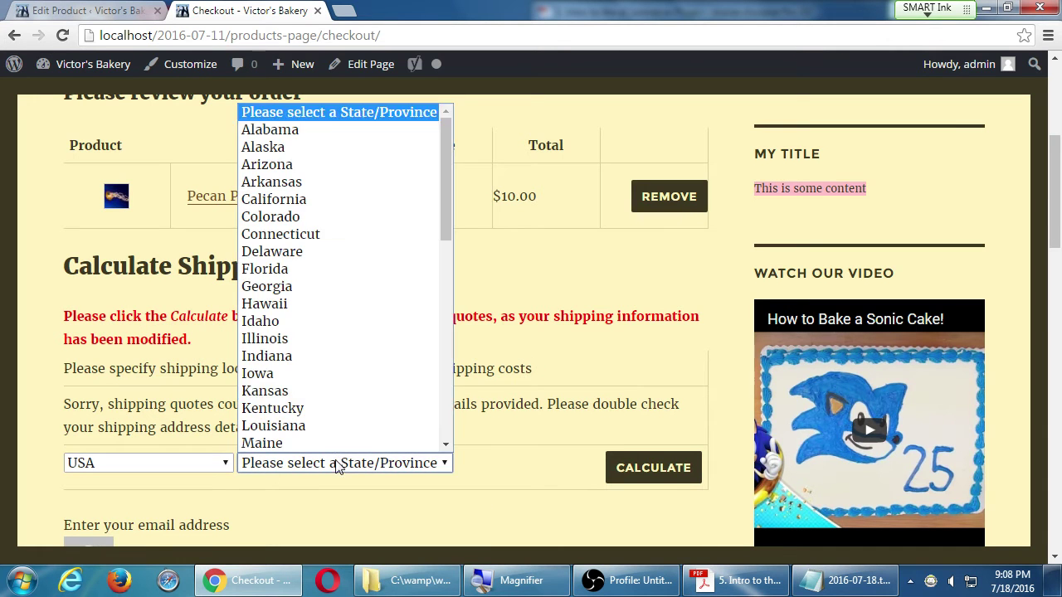
pyautogui.click(288, 165)
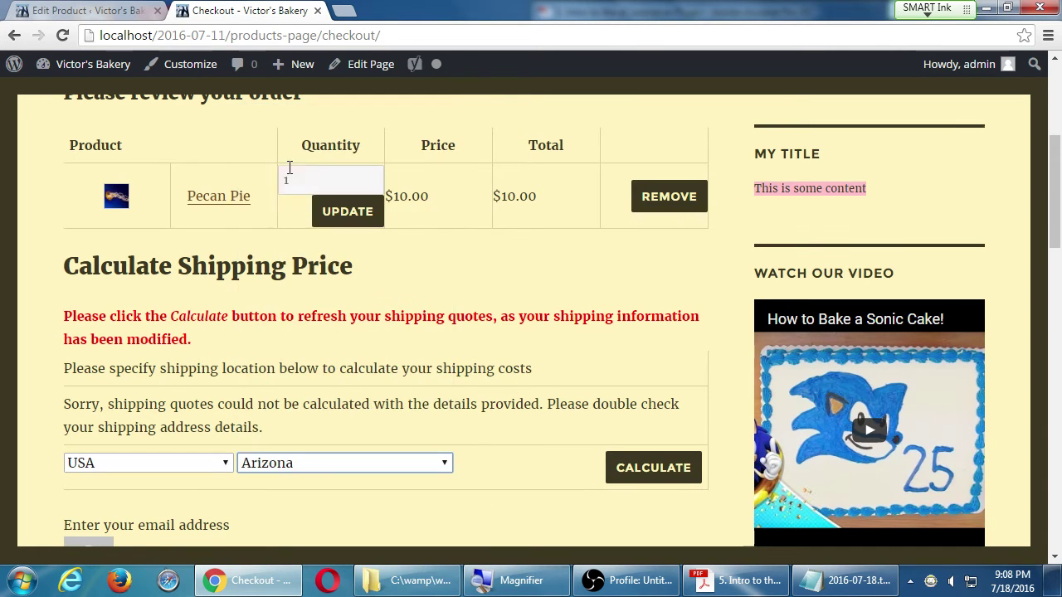
pyautogui.click(679, 470)
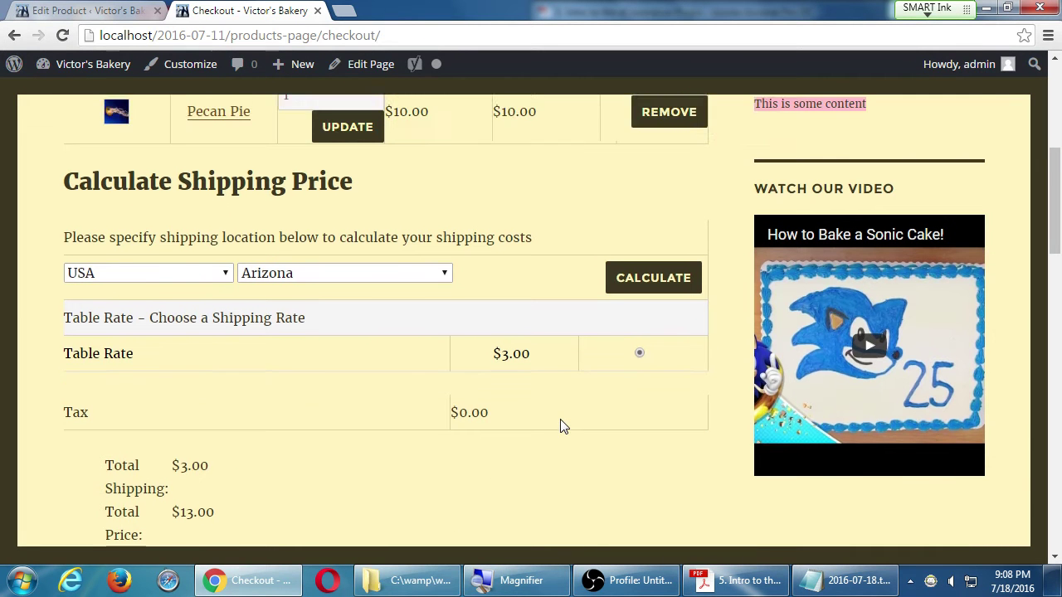
# Examine the shipping rate, order totals, email field, and the billing and shipping address fields of the checkout form
pyautogui.moveTo(496, 384); pyautogui.dragTo(556, 387)
pyautogui.scroll(-2, 149, 343)
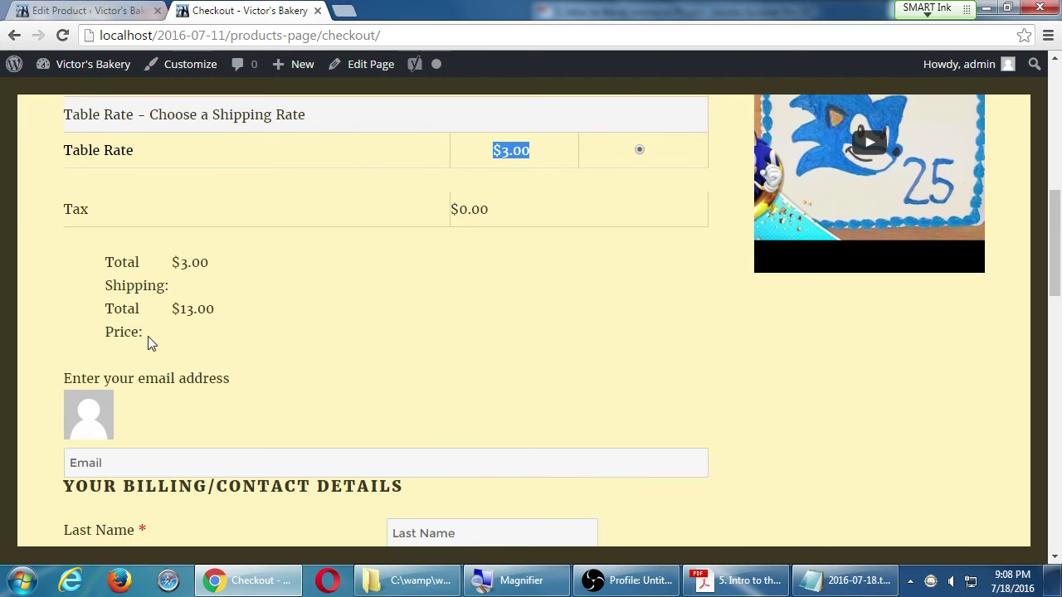
pyautogui.scroll(-1, 362, 384)
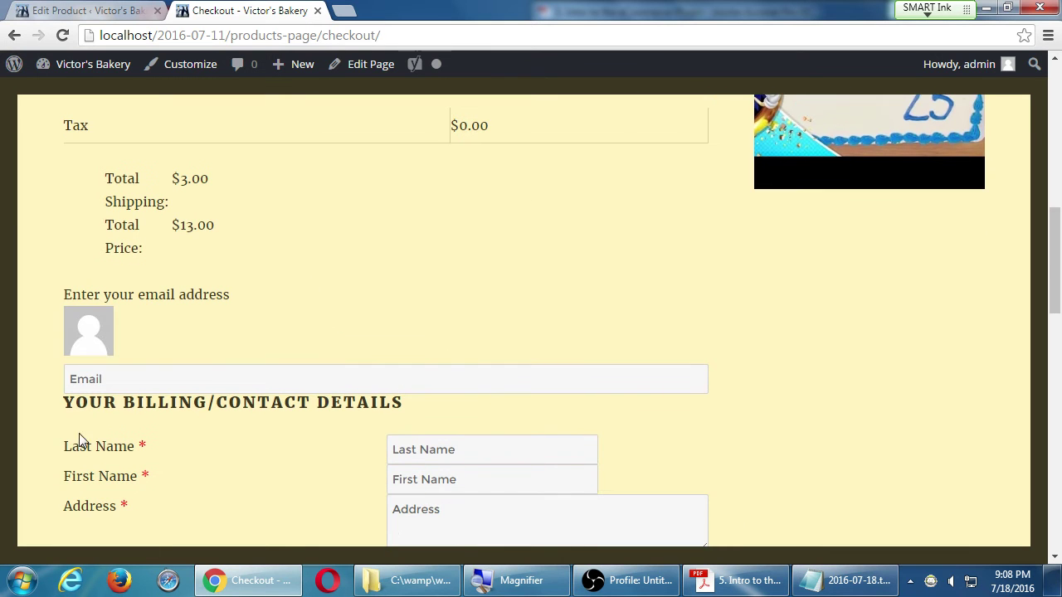
pyautogui.click(159, 387)
pyautogui.scroll(-1, 636, 384)
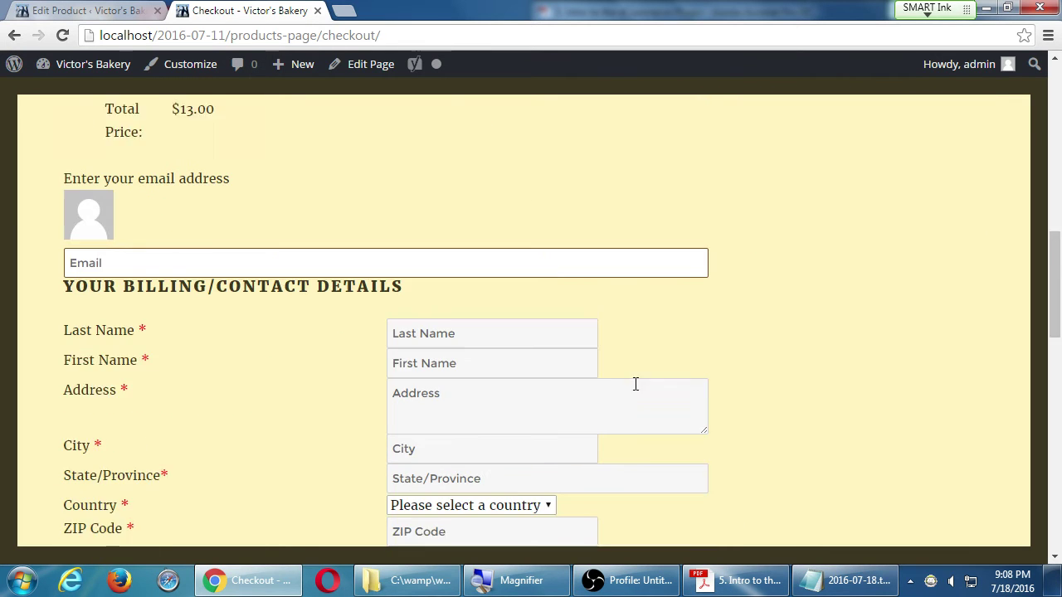
pyautogui.scroll(-1, 636, 384)
pyautogui.scroll(-3, 578, 379)
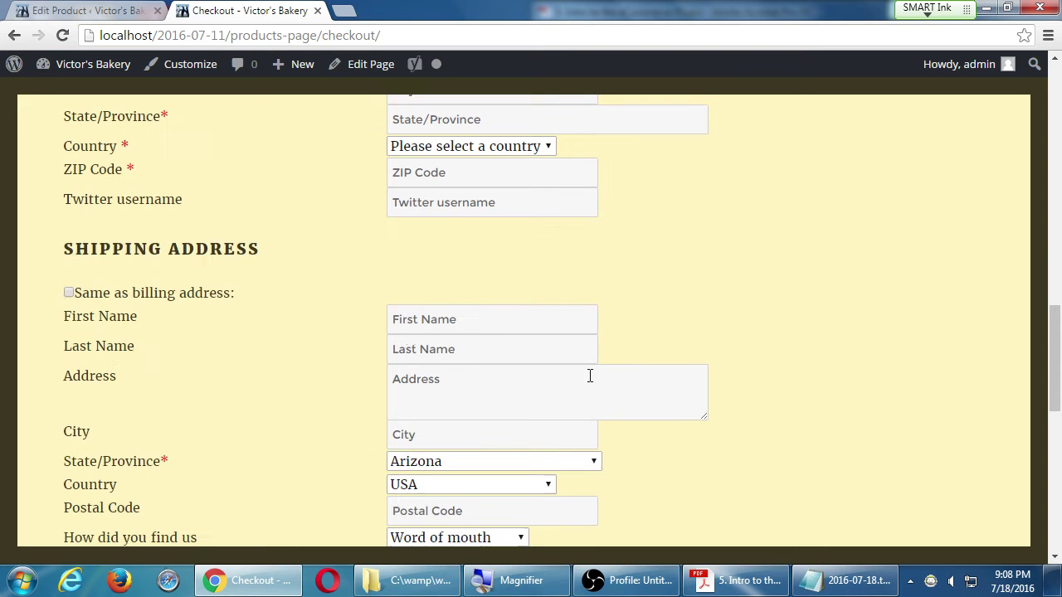
pyautogui.scroll(1, 590, 374)
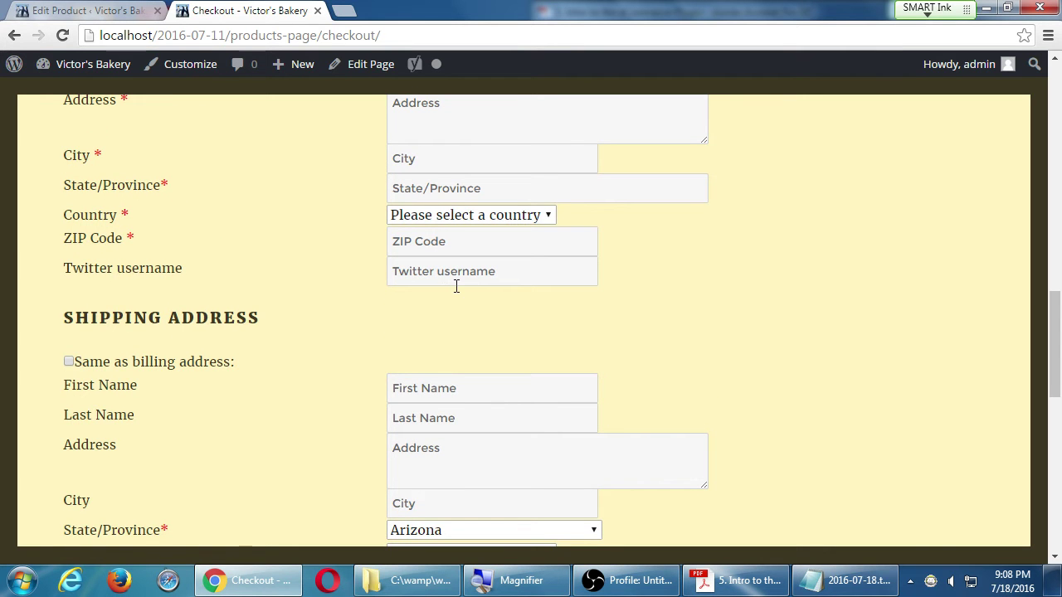
pyautogui.scroll(-3, 457, 286)
pyautogui.scroll(3, 289, 260)
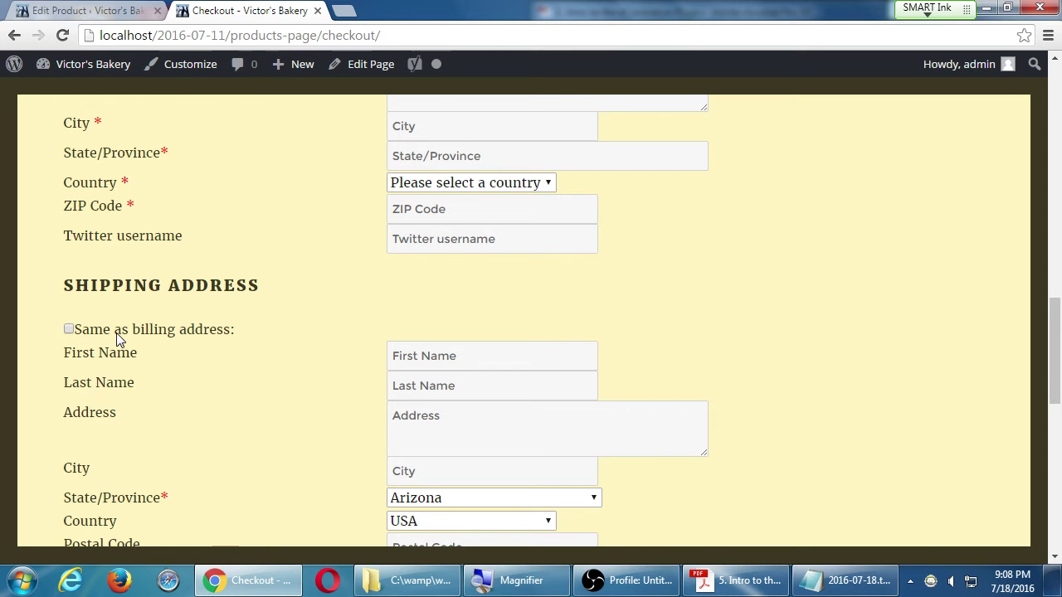
pyautogui.scroll(-5, 130, 351)
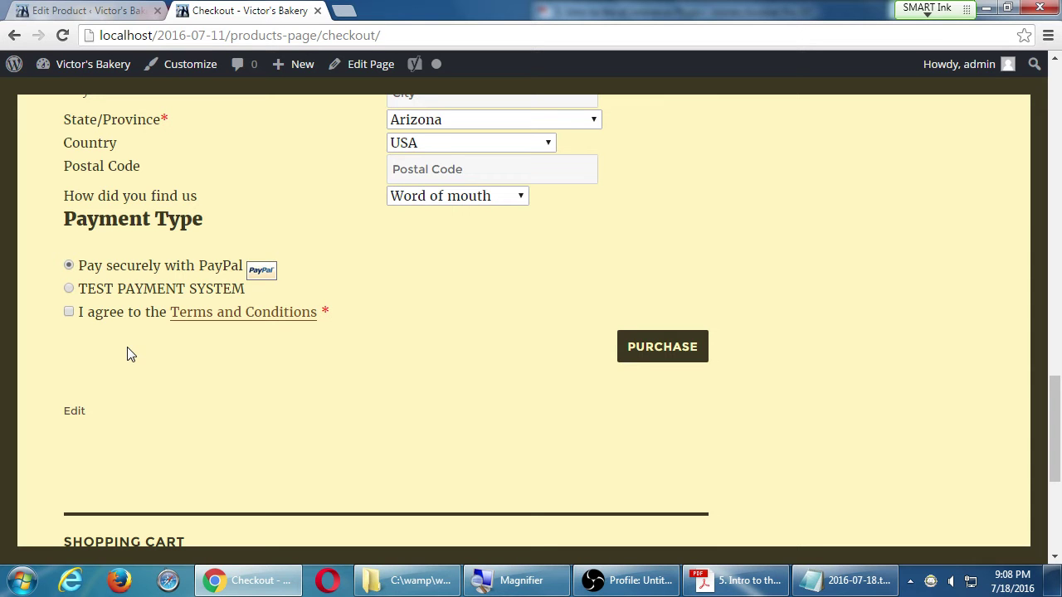
# Choose the test payment system, read the store's Terms and Conditions and close them
pyautogui.click(69, 289)
pyautogui.click(247, 320)
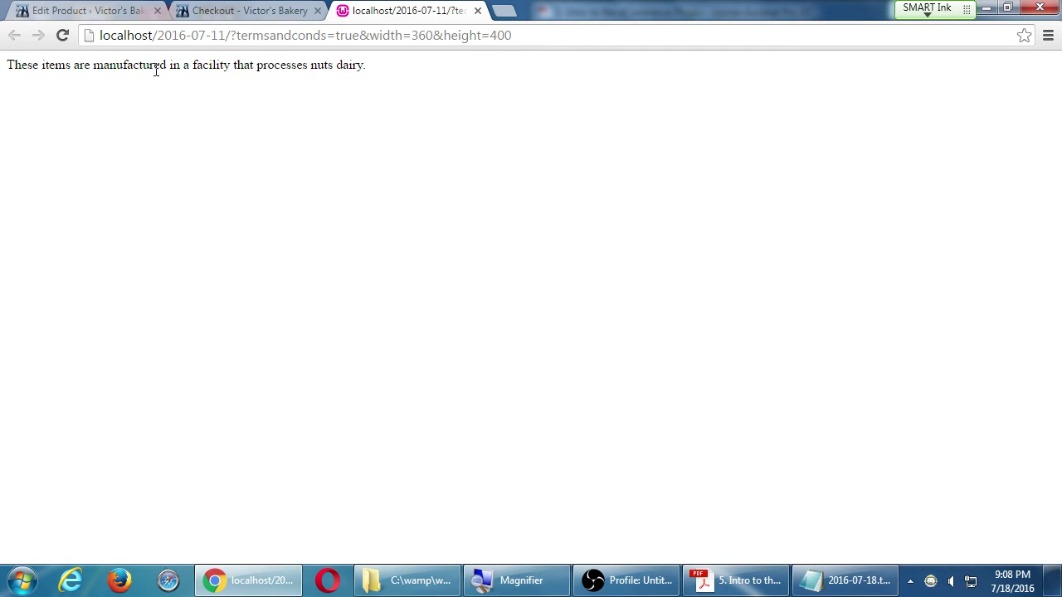
pyautogui.moveTo(104, 65); pyautogui.dragTo(326, 83)
pyautogui.click(408, 113)
pyautogui.click(478, 10)
# Check the shopping cart section on the Checkout page, then look for it on the Blog and Home pages
pyautogui.scroll(-4, 303, 381)
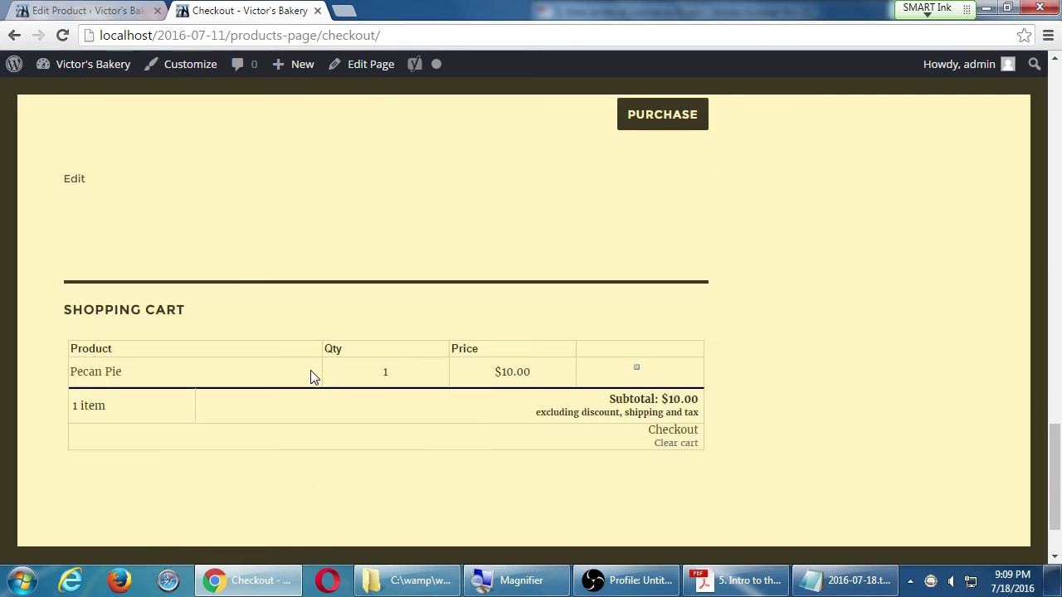
pyautogui.scroll(15, 310, 378)
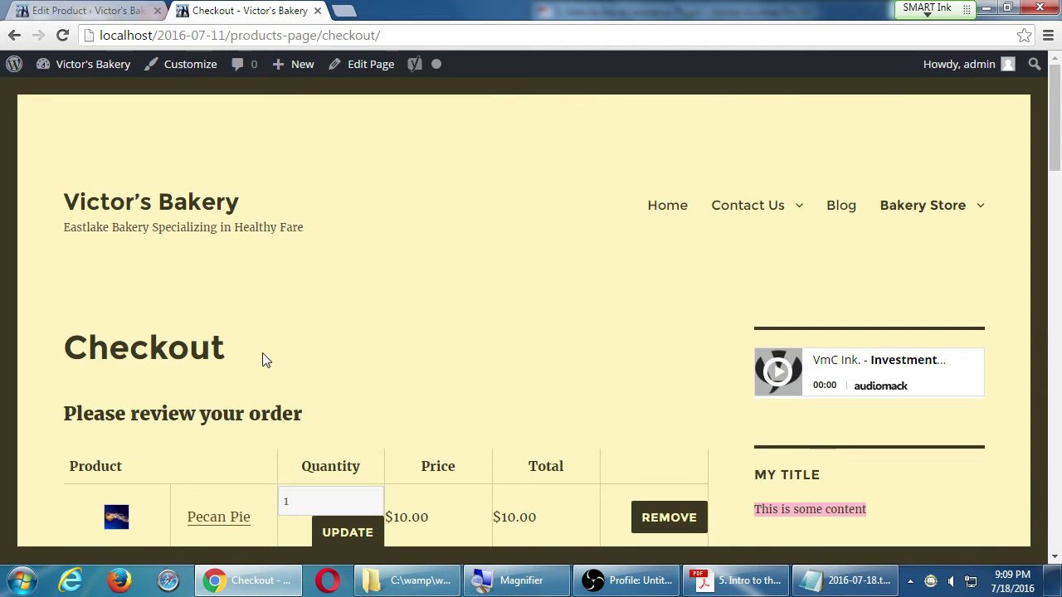
pyautogui.click(848, 212)
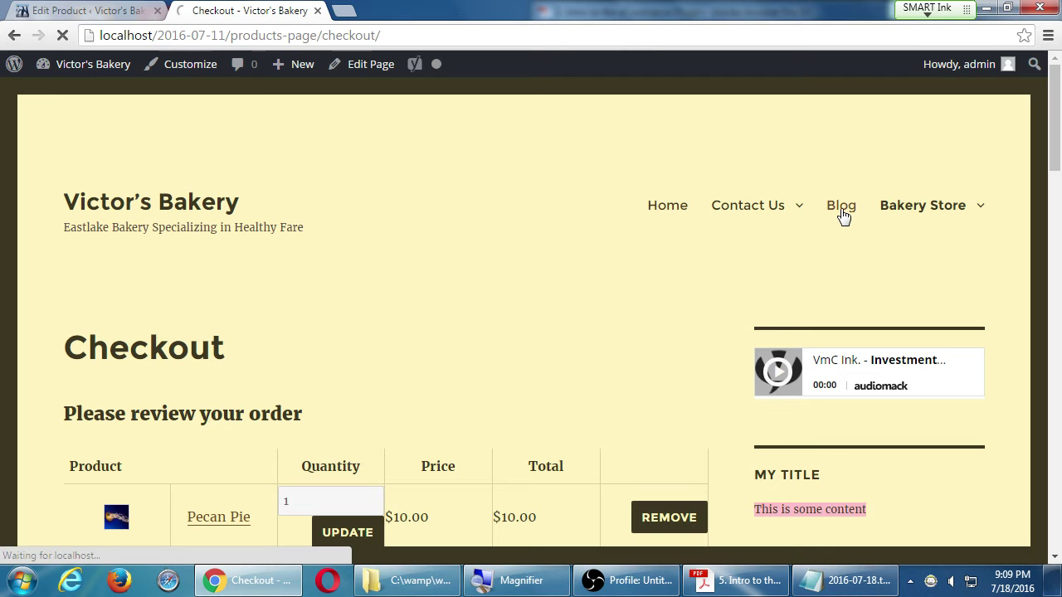
pyautogui.scroll(-5, 548, 332)
pyautogui.scroll(-5, 522, 311)
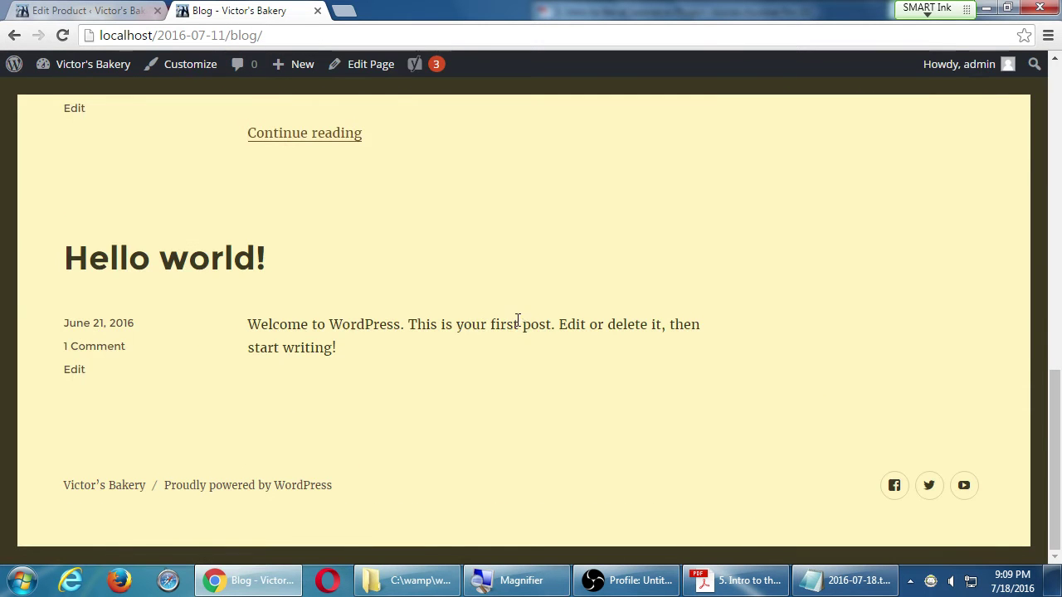
pyautogui.scroll(10, 455, 349)
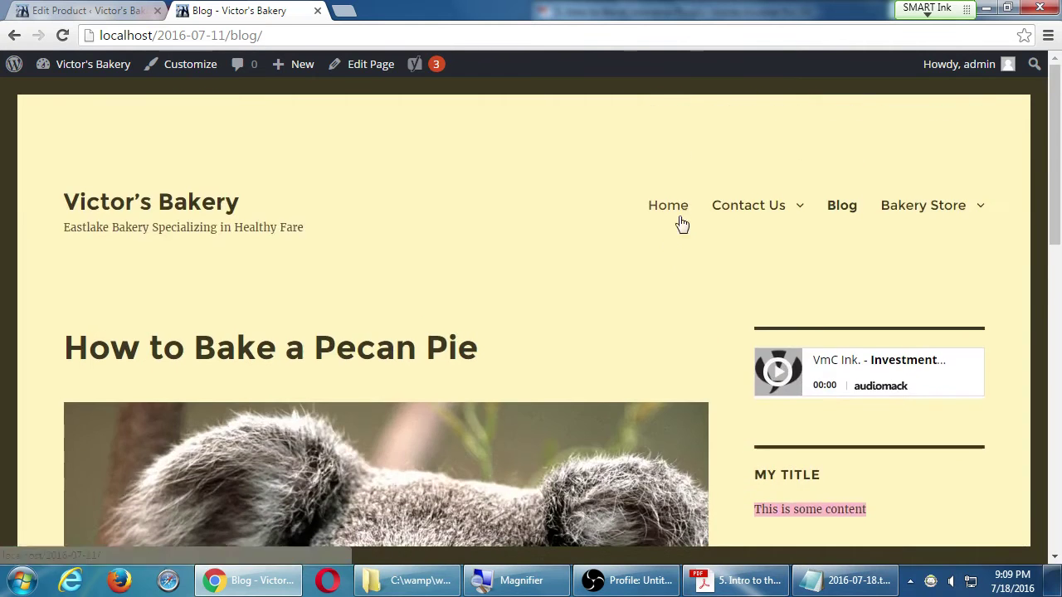
pyautogui.click(685, 208)
pyautogui.moveTo(754, 213)
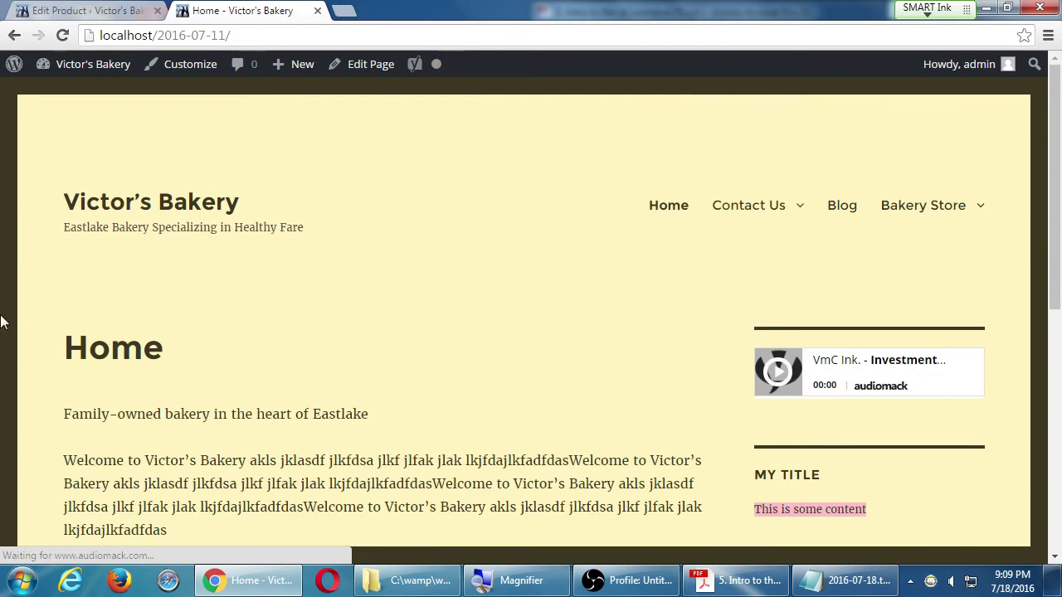
pyautogui.scroll(-6, 207, 434)
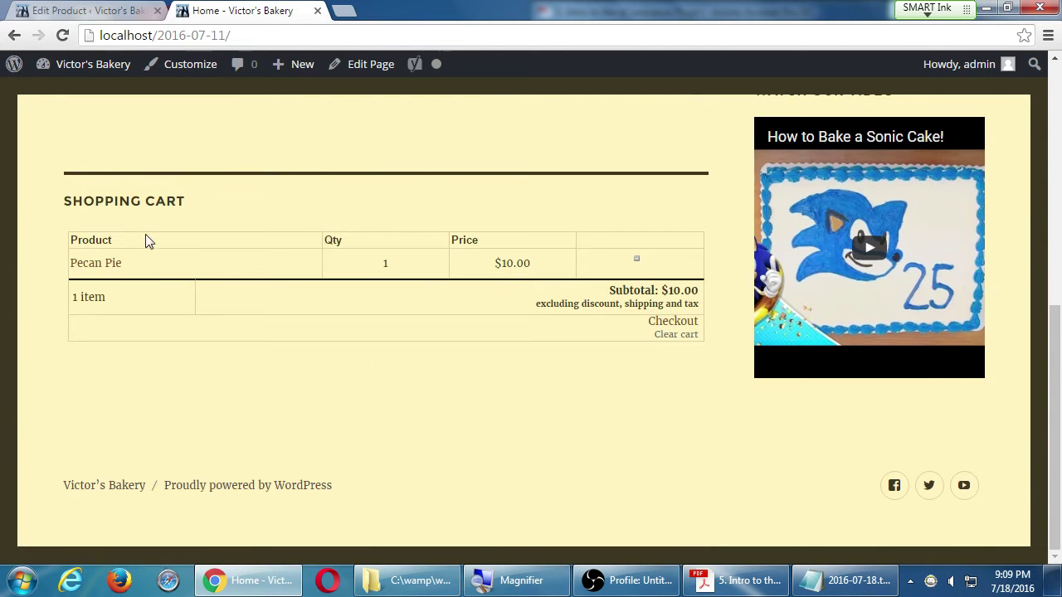
pyautogui.moveTo(131, 200); pyautogui.dragTo(187, 203)
pyautogui.click(139, 284)
pyautogui.click(688, 346)
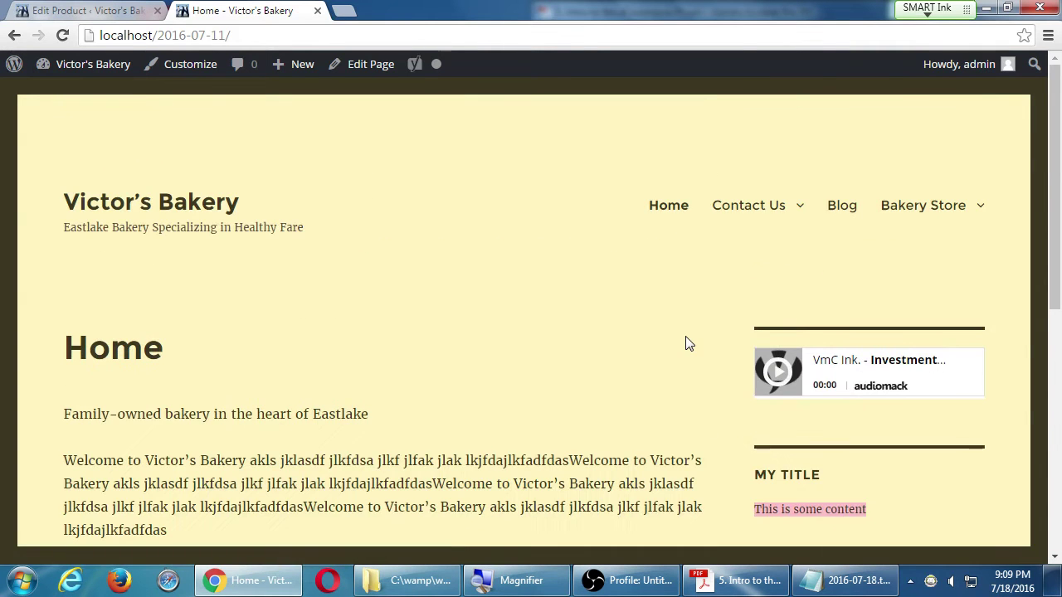
# View the Contact page's content and cart section, and return to the Home page
pyautogui.click(741, 205)
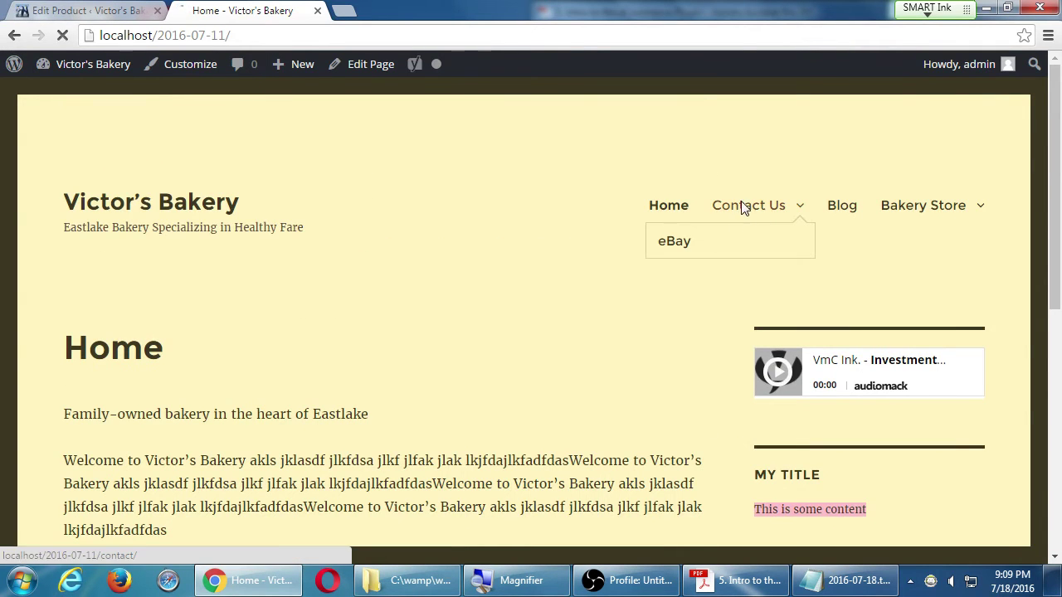
pyautogui.scroll(-10, 628, 299)
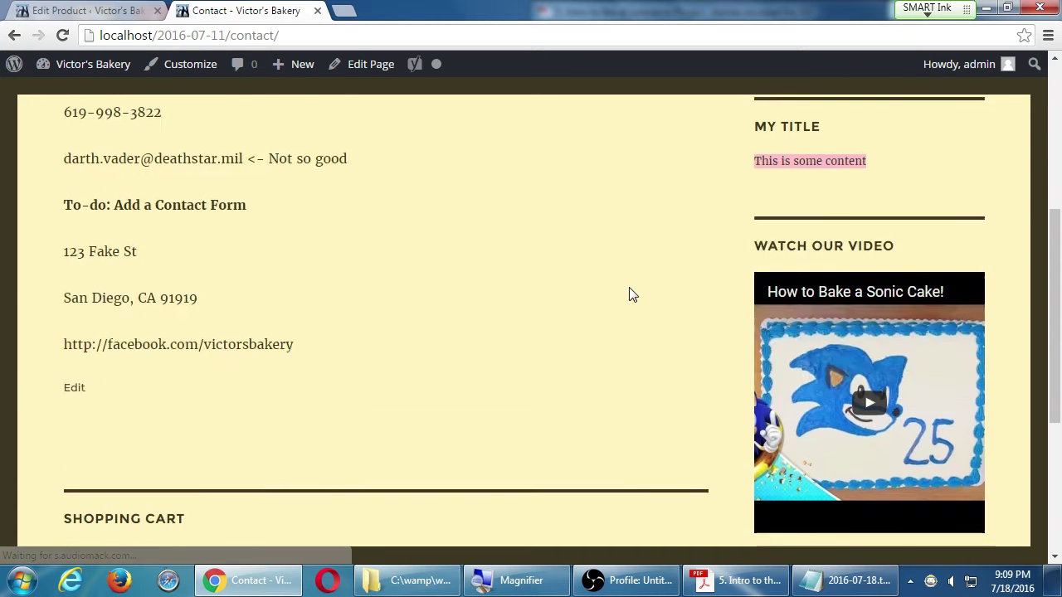
pyautogui.scroll(10, 631, 292)
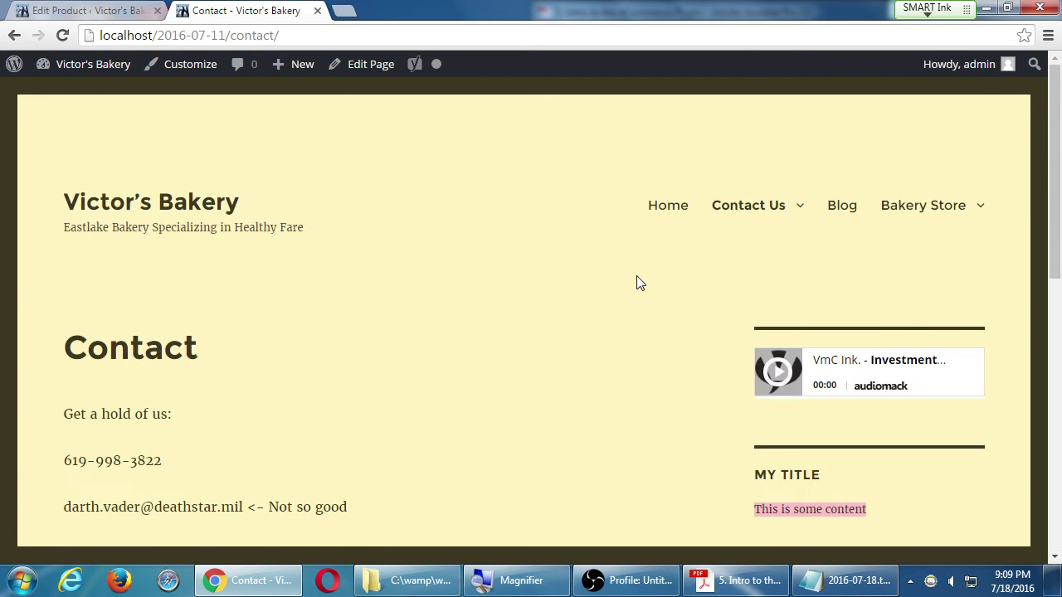
pyautogui.click(677, 208)
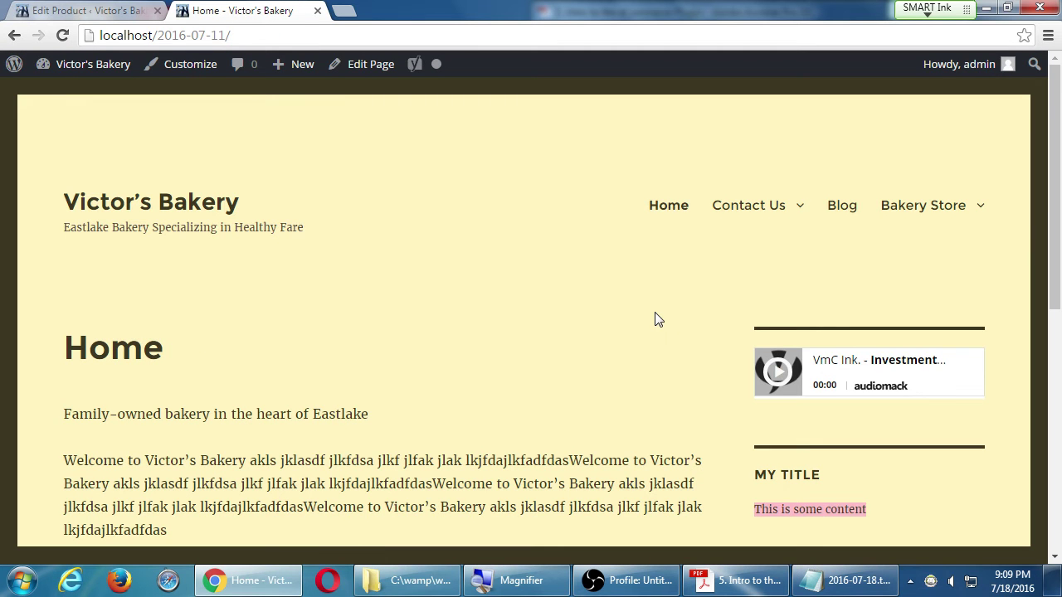
pyautogui.scroll(-2, 657, 319)
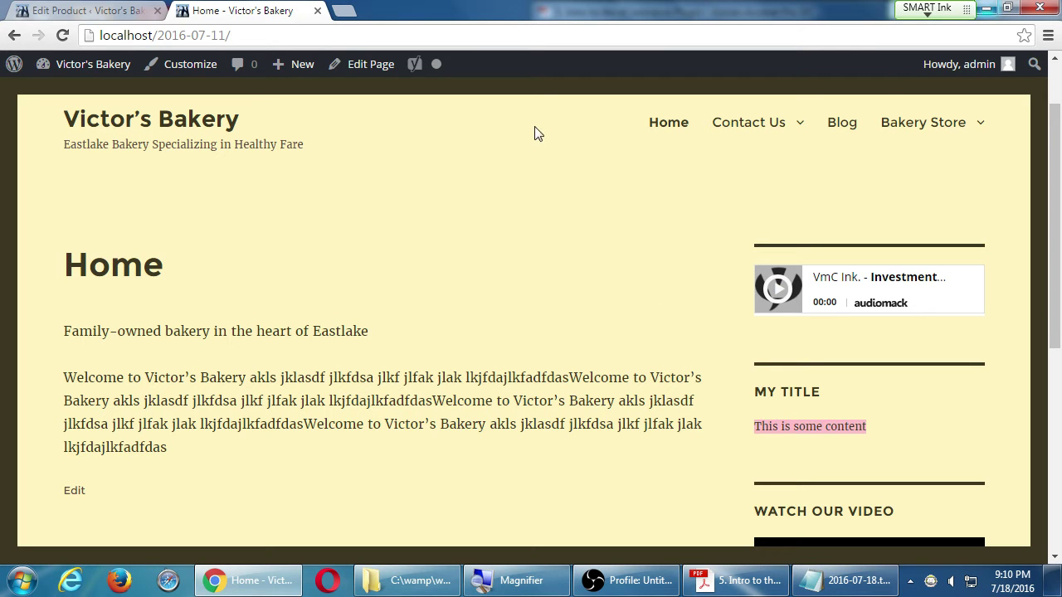
# Open the Products list in the site's admin area, inspect the Pecan Pie's Quick Edit fields and cancel without changes
pyautogui.click(142, 11)
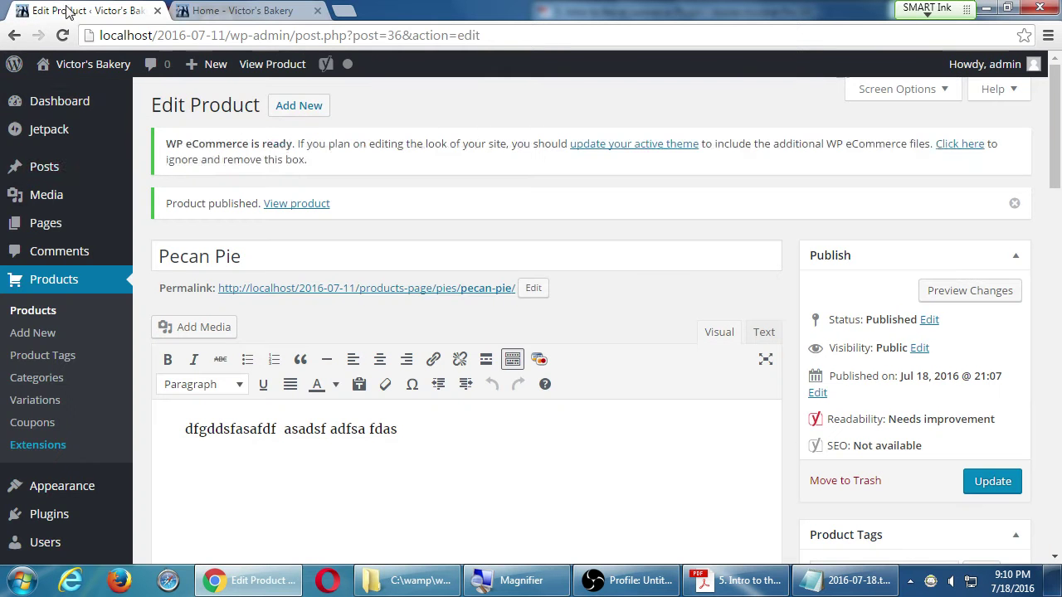
pyautogui.click(45, 312)
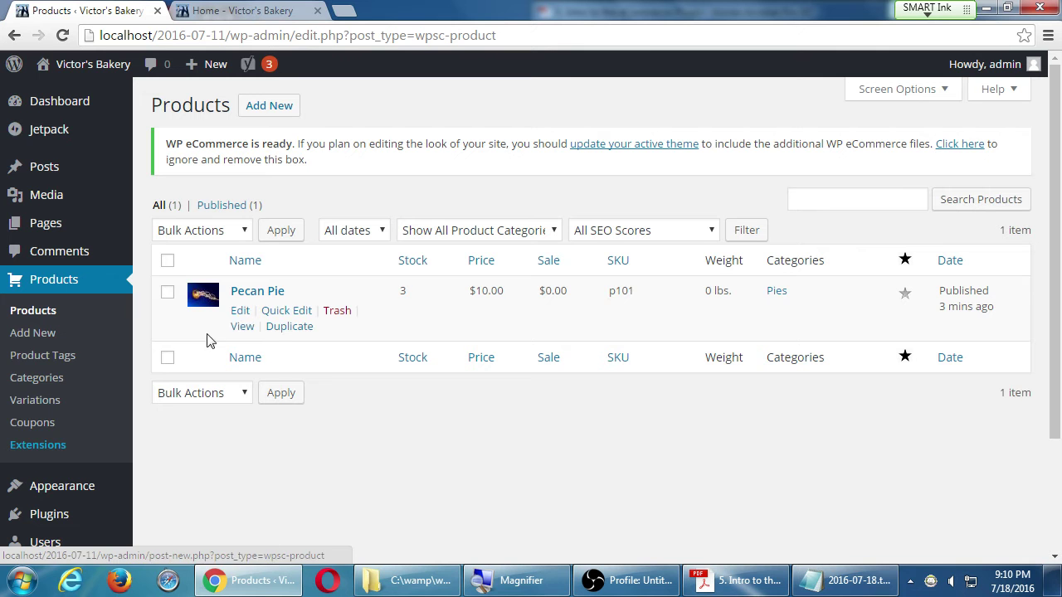
pyautogui.click(284, 311)
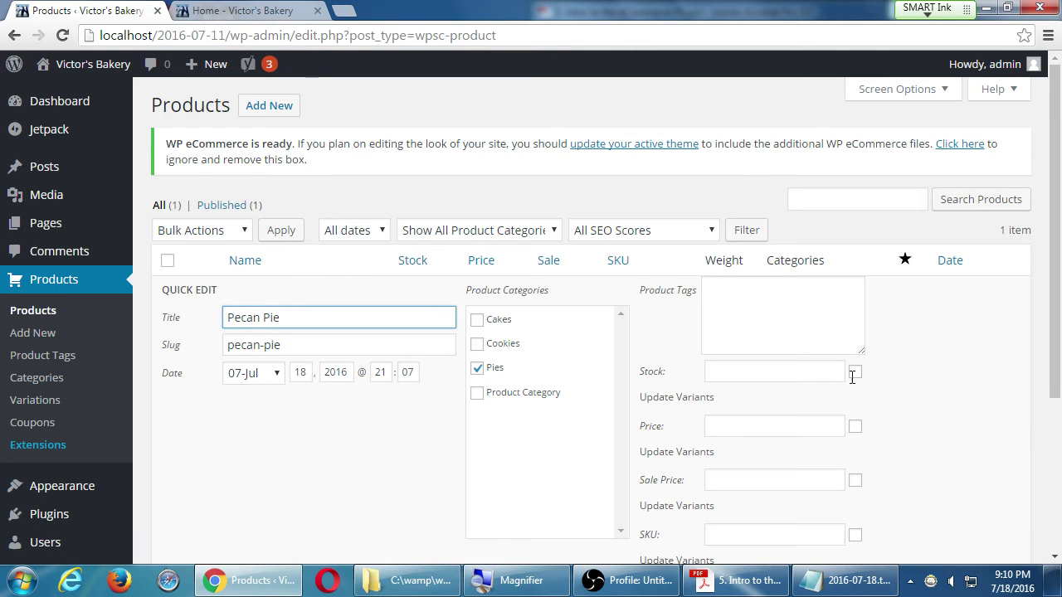
pyautogui.scroll(-3, 813, 465)
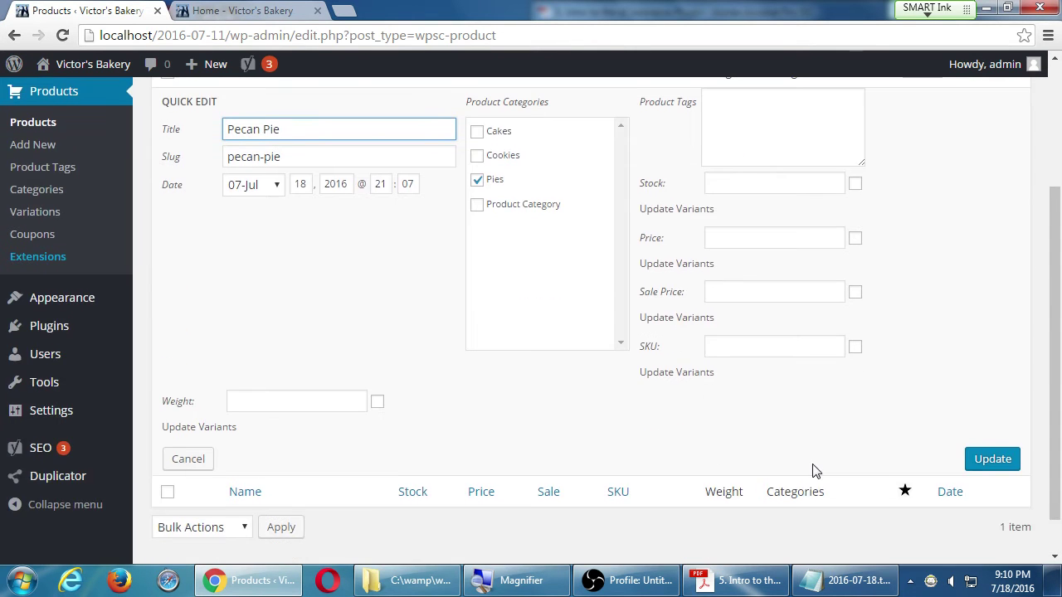
pyautogui.click(186, 460)
pyautogui.scroll(3, 221, 386)
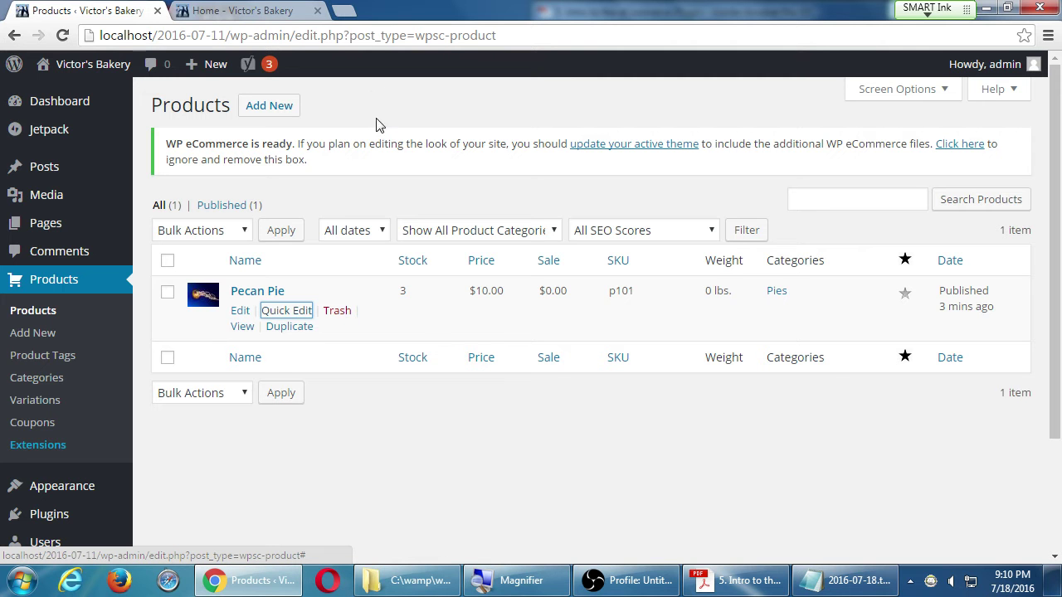
pyautogui.doubleClick(175, 101)
pyautogui.click(175, 100)
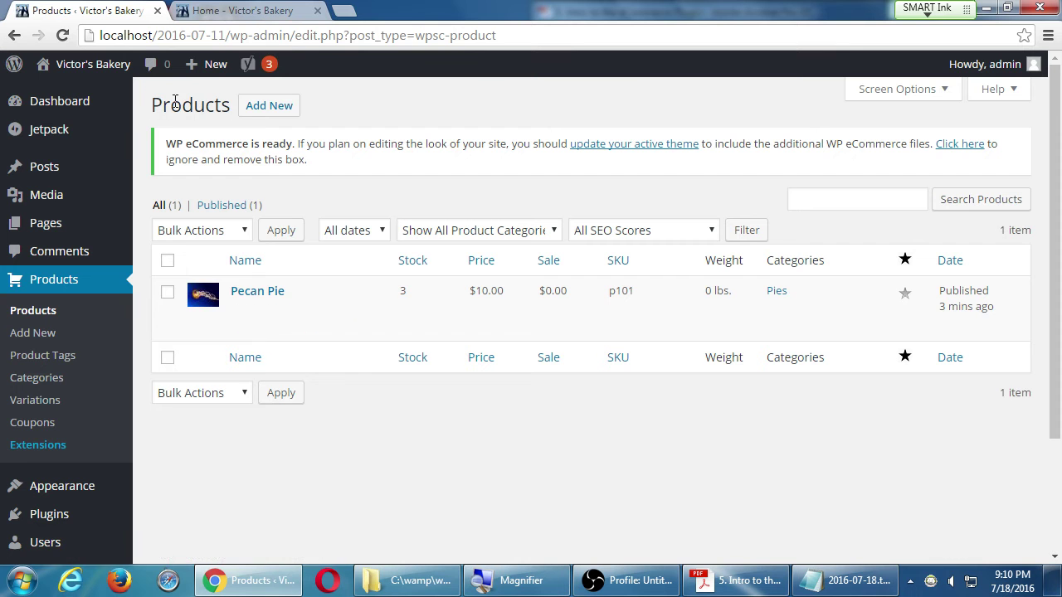
# Start a new product titled "Birthday Cake" with the description "This birthday cake is..."
pyautogui.click(253, 112)
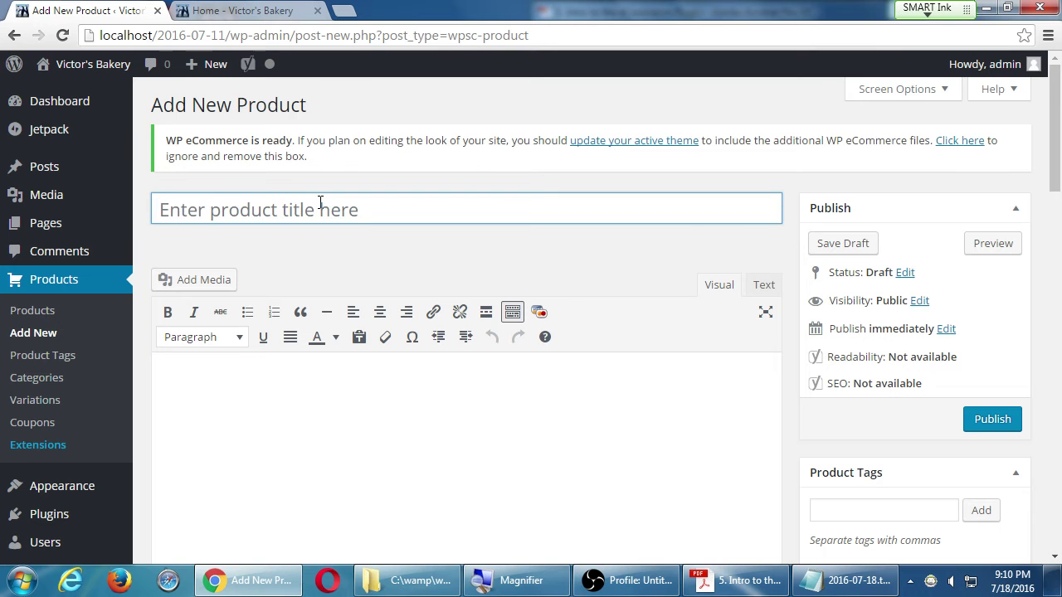
pyautogui.write('Birthday Cake')
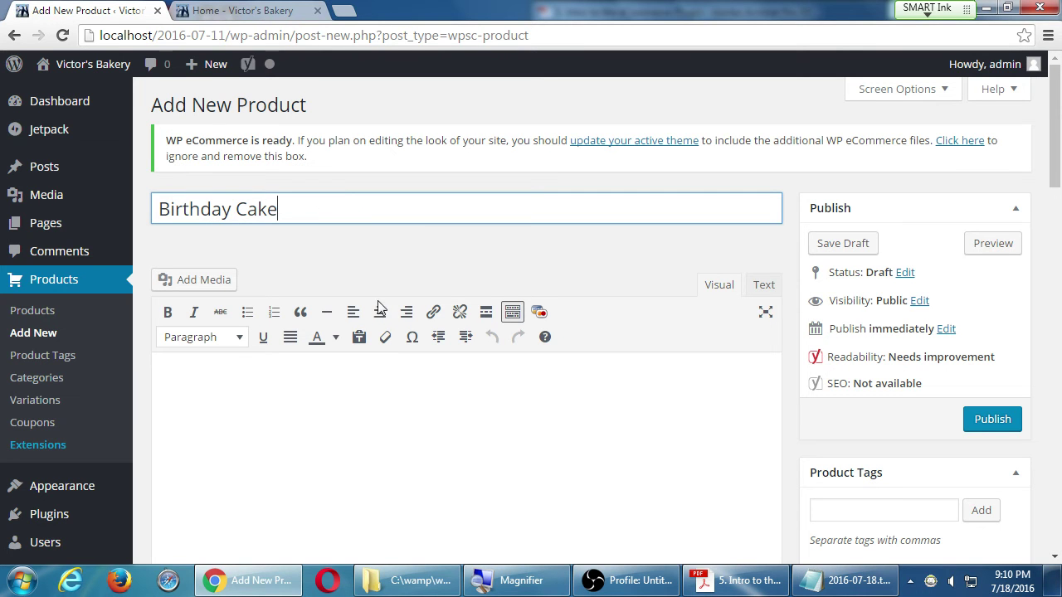
pyautogui.click(457, 427)
pyautogui.write('This birthday cake is...')
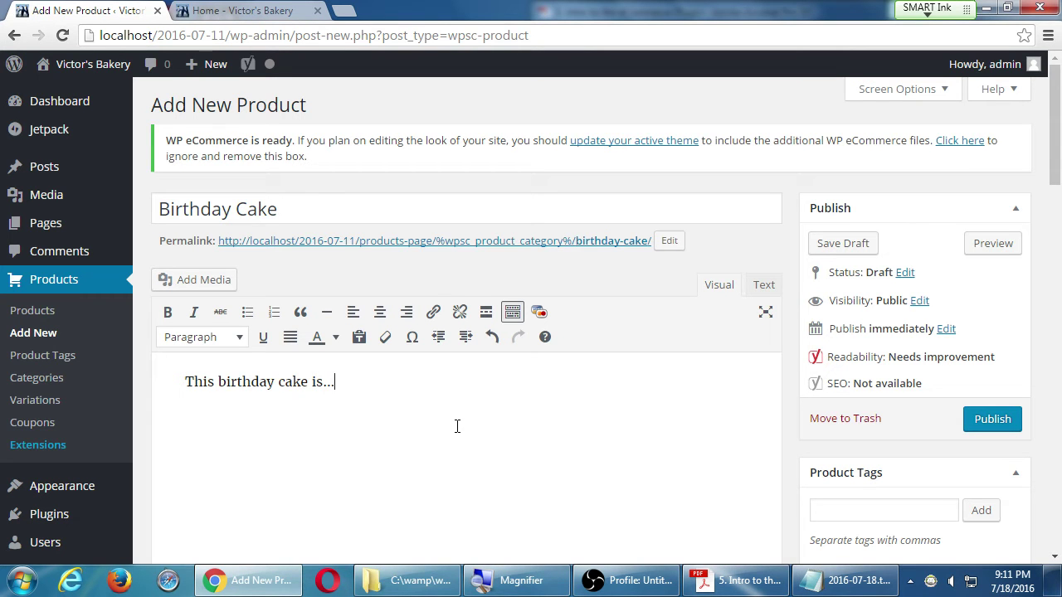
# Give the Birthday Cake product the existing Chocolate tag and assign it to the Cakes category
pyautogui.scroll(-2, 742, 426)
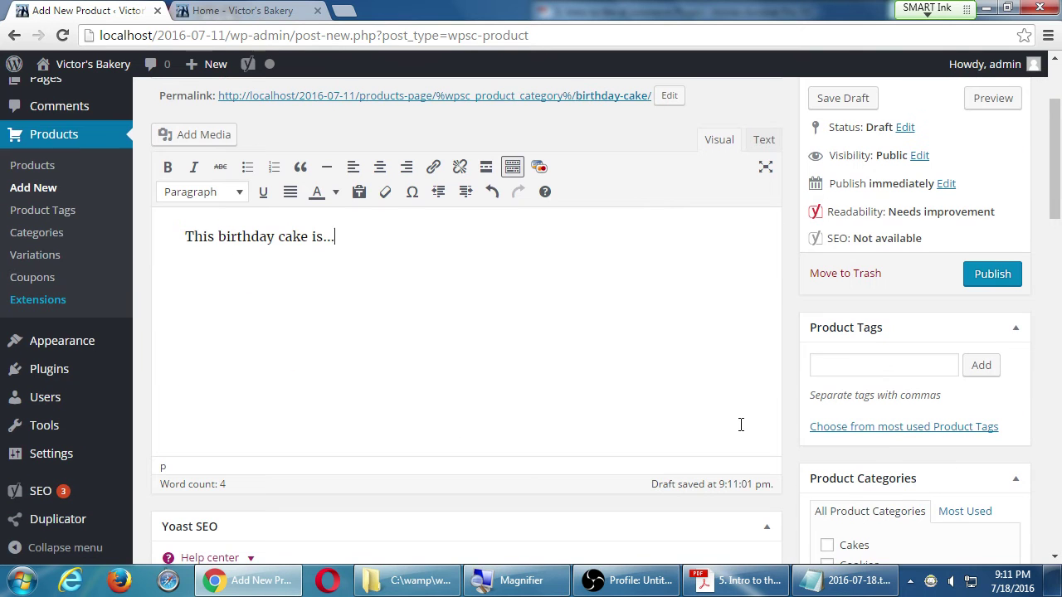
pyautogui.click(884, 365)
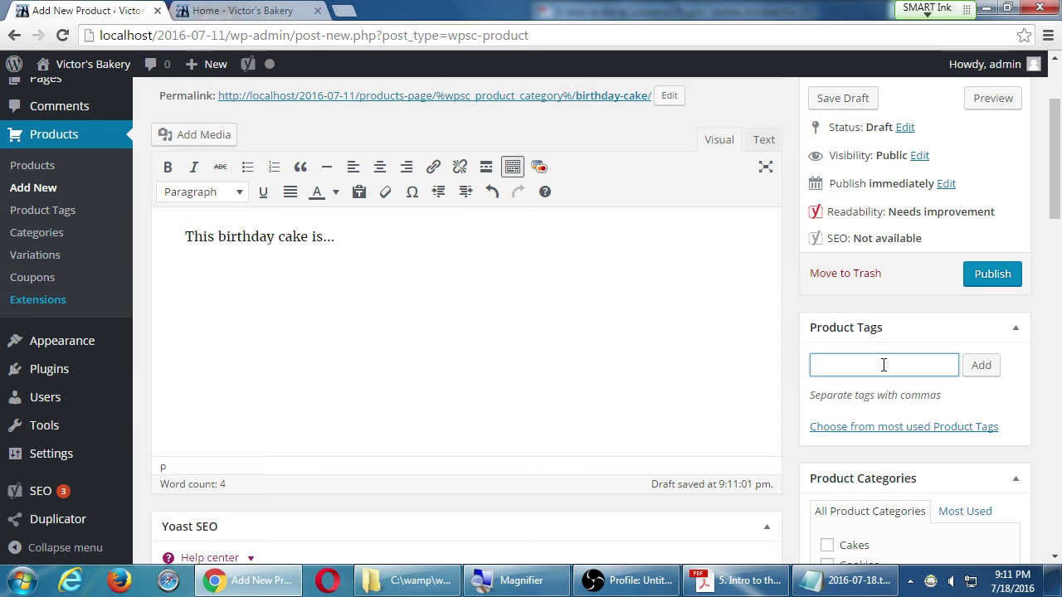
pyautogui.write('Choco')
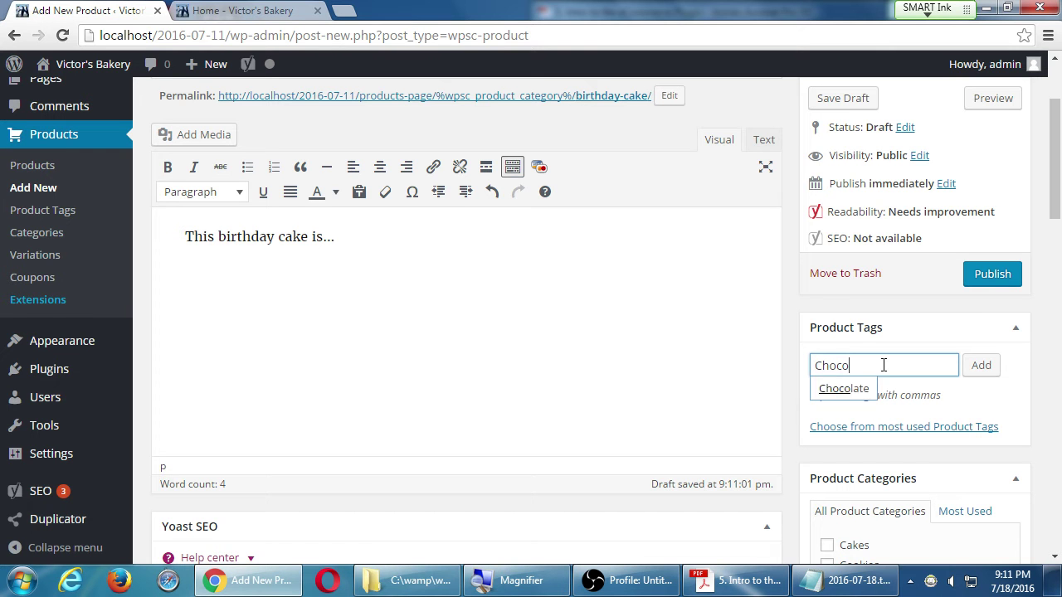
pyautogui.click(863, 388)
pyautogui.scroll(-2, 780, 421)
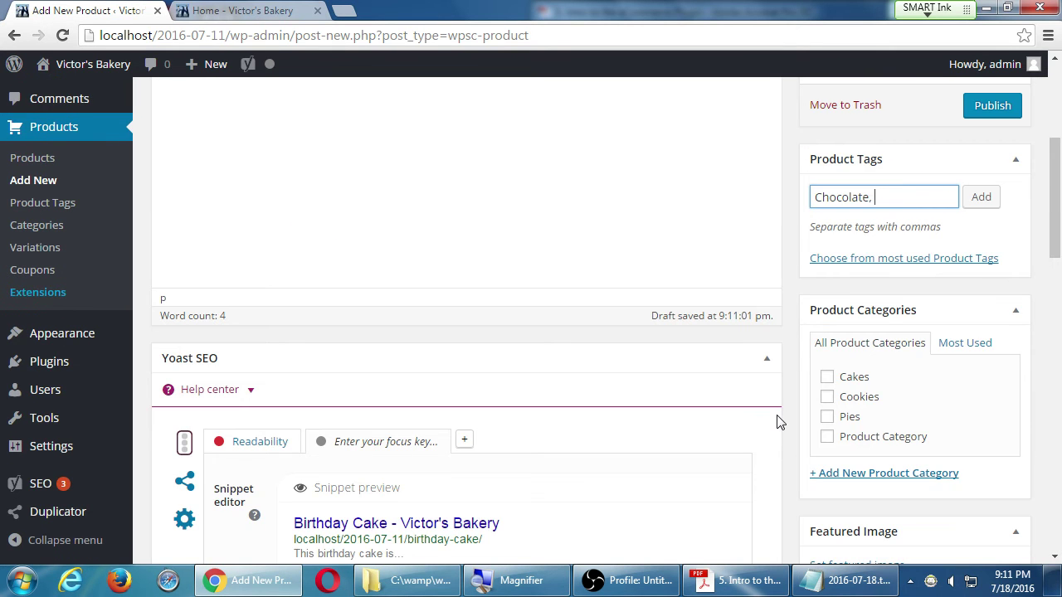
pyautogui.click(827, 378)
# Set the Birthday Cake's price to $10 and its sale price to $8
pyautogui.scroll(-4, 809, 398)
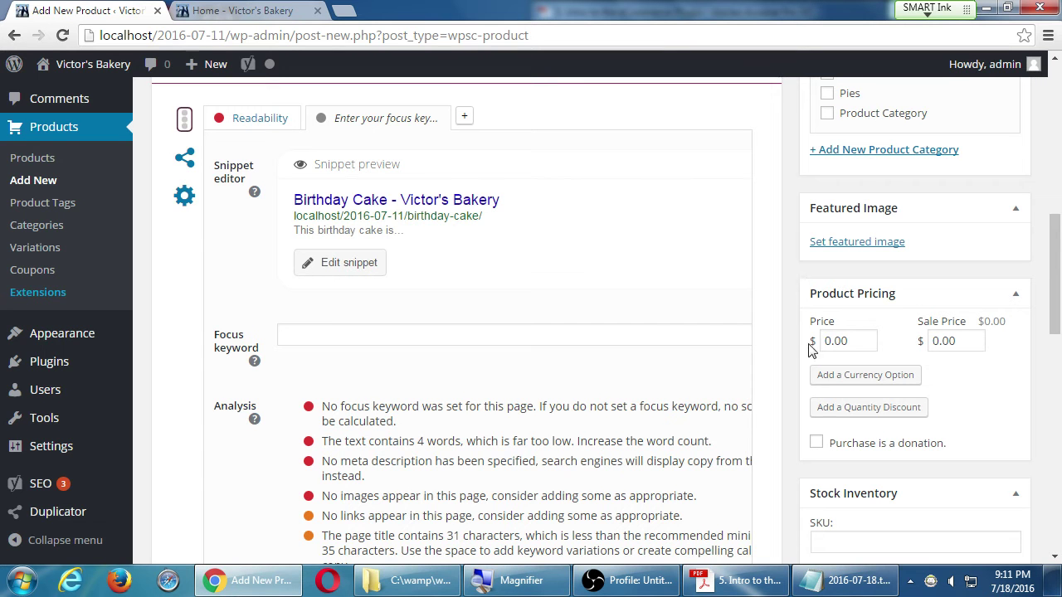
pyautogui.moveTo(868, 335); pyautogui.dragTo(757, 340)
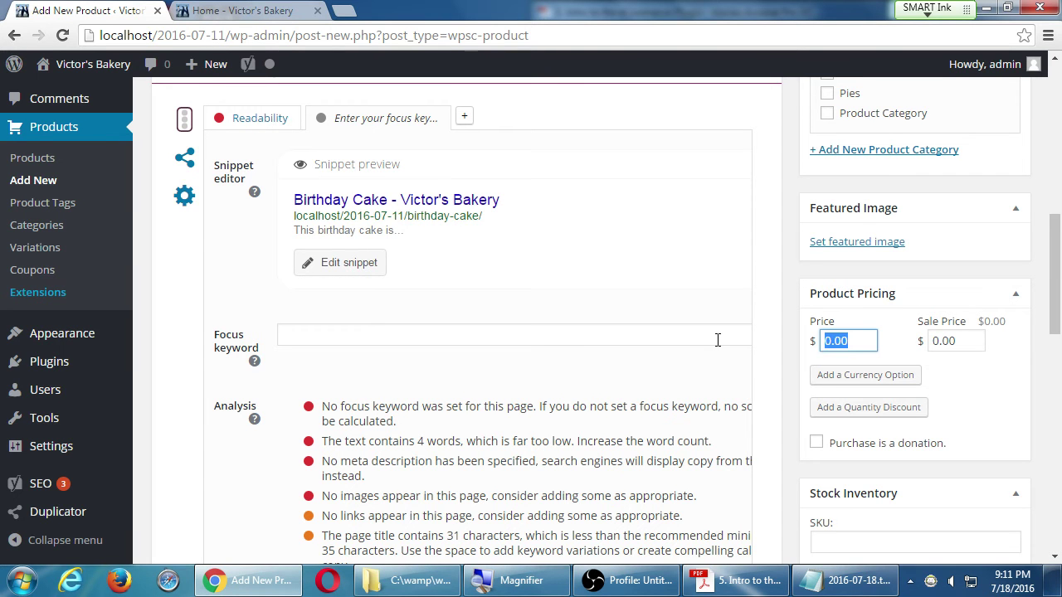
pyautogui.write('10')
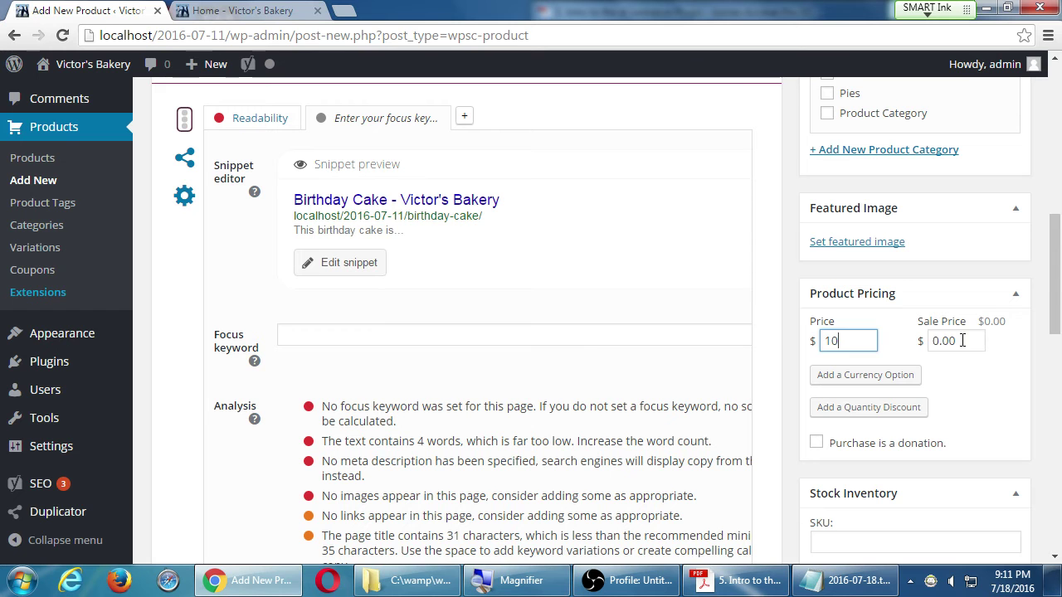
pyautogui.moveTo(962, 341); pyautogui.dragTo(778, 339)
pyautogui.write('8')
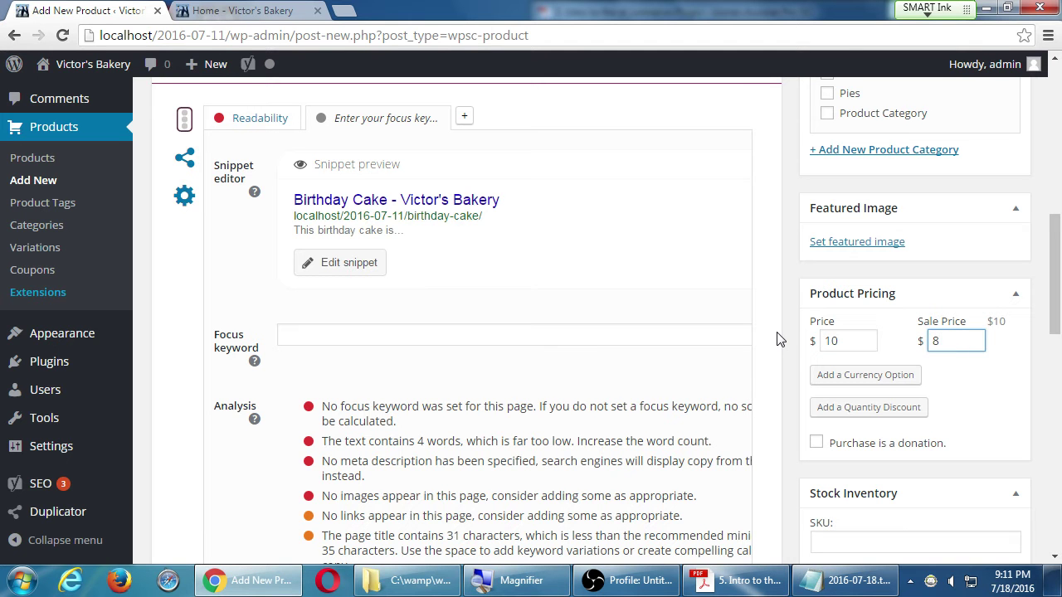
pyautogui.click(778, 339)
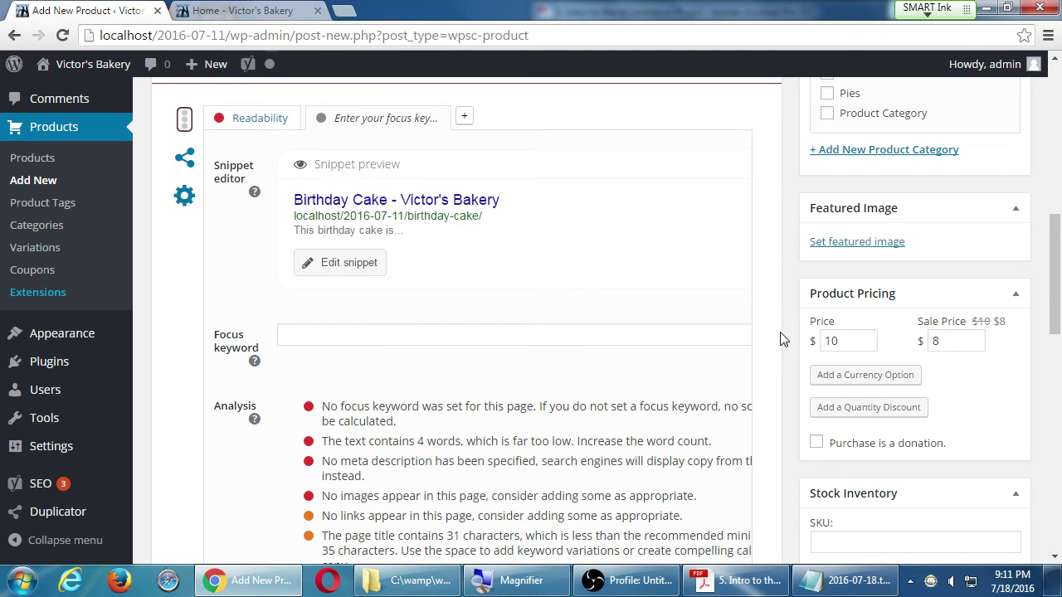
# Set the Birthday Cake's SKU to C209, look over the variations, delivery and details sections, and publish the product
pyautogui.scroll(-2, 780, 340)
pyautogui.click(869, 382)
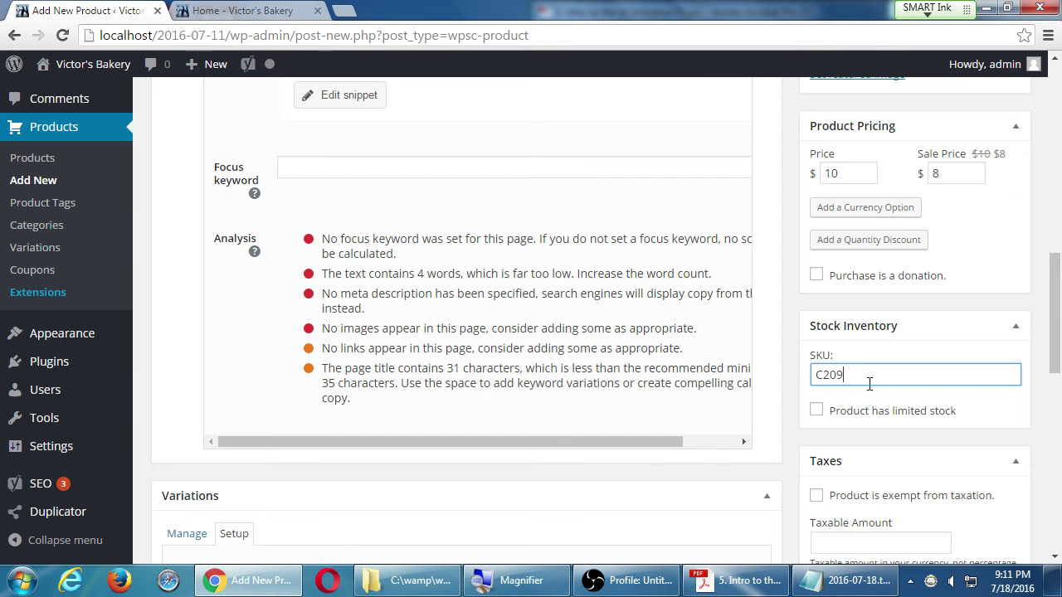
pyautogui.scroll(-2, 870, 382)
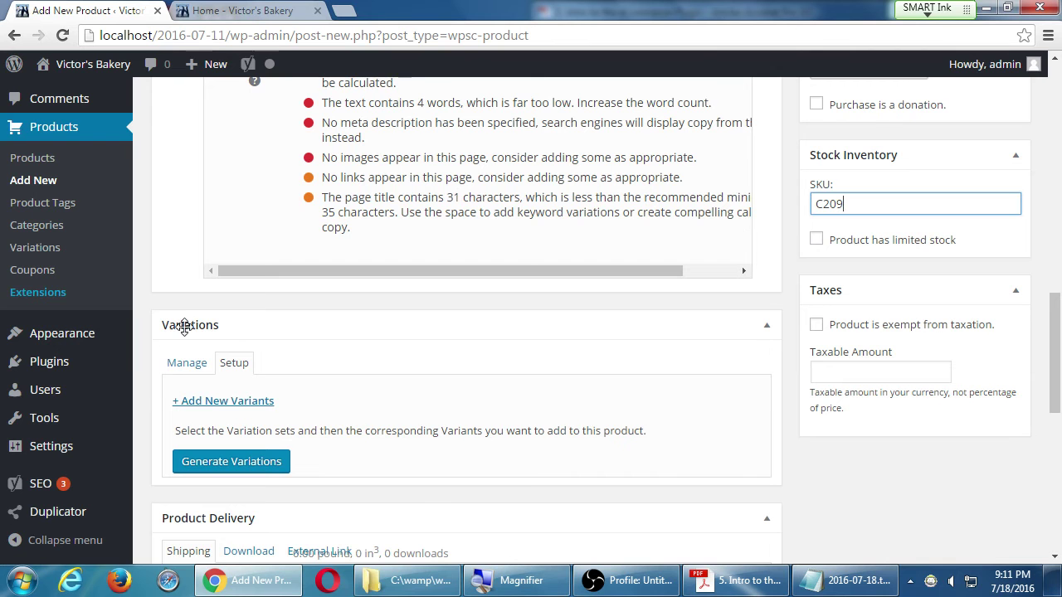
pyautogui.scroll(-3, 184, 326)
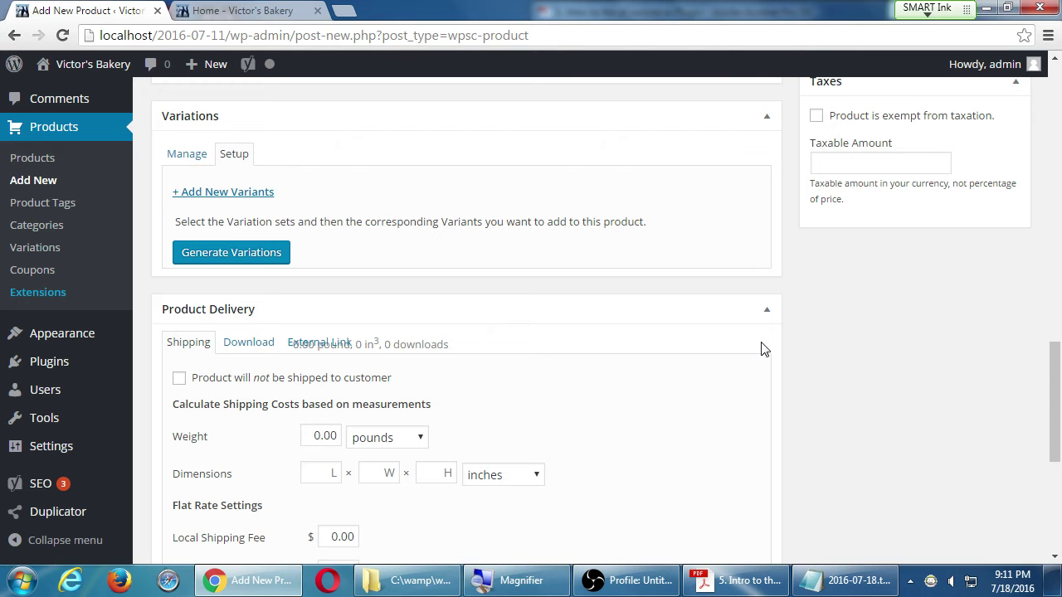
pyautogui.scroll(-1, 771, 342)
pyautogui.scroll(-4, 772, 343)
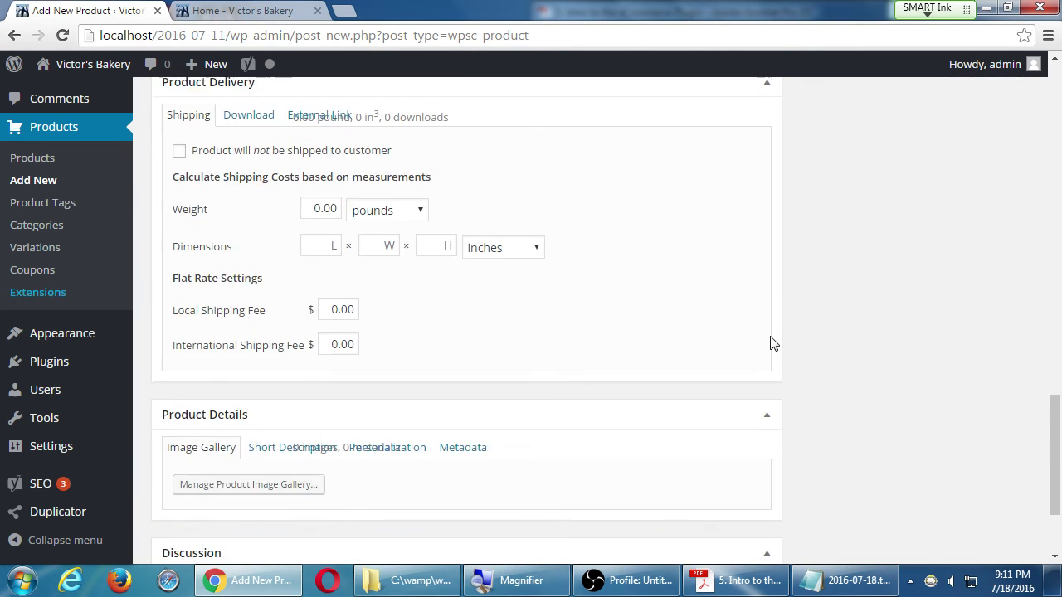
pyautogui.scroll(15, 771, 342)
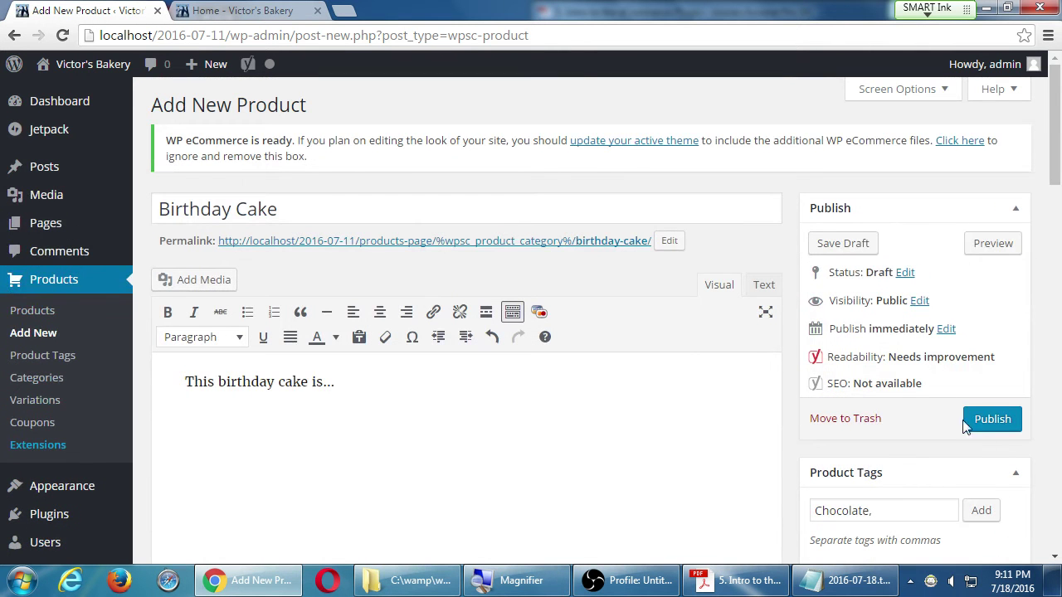
pyautogui.click(991, 427)
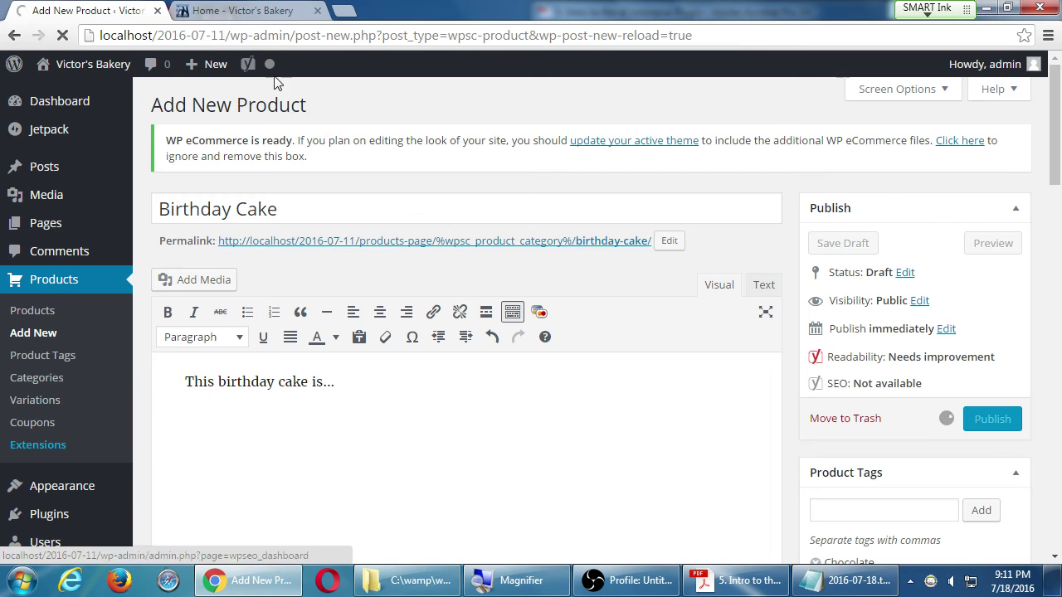
# View the storefront's Home page and its shopping cart section
pyautogui.click(264, 8)
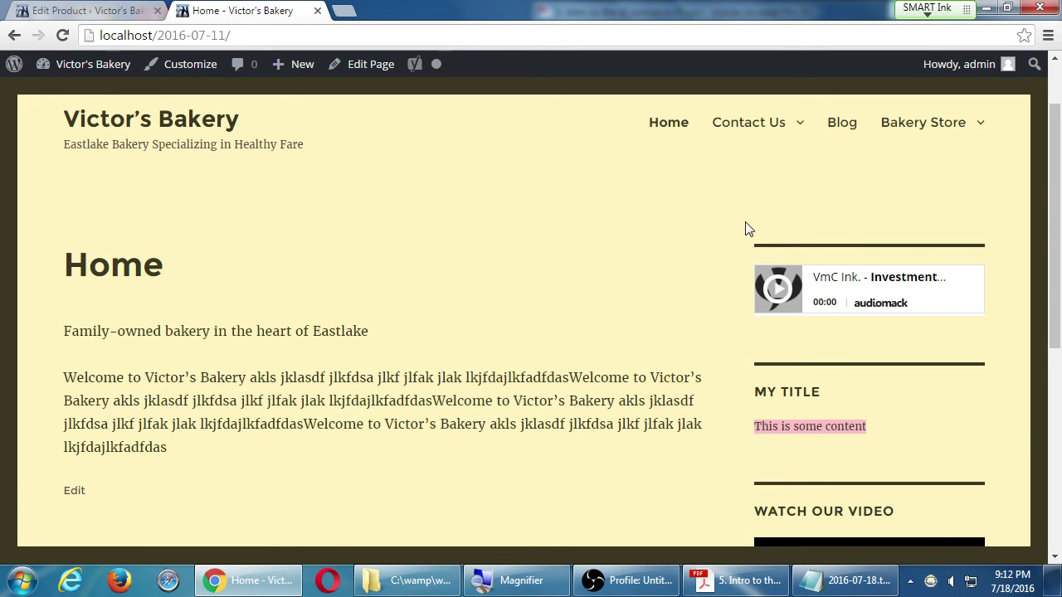
pyautogui.scroll(-3, 692, 230)
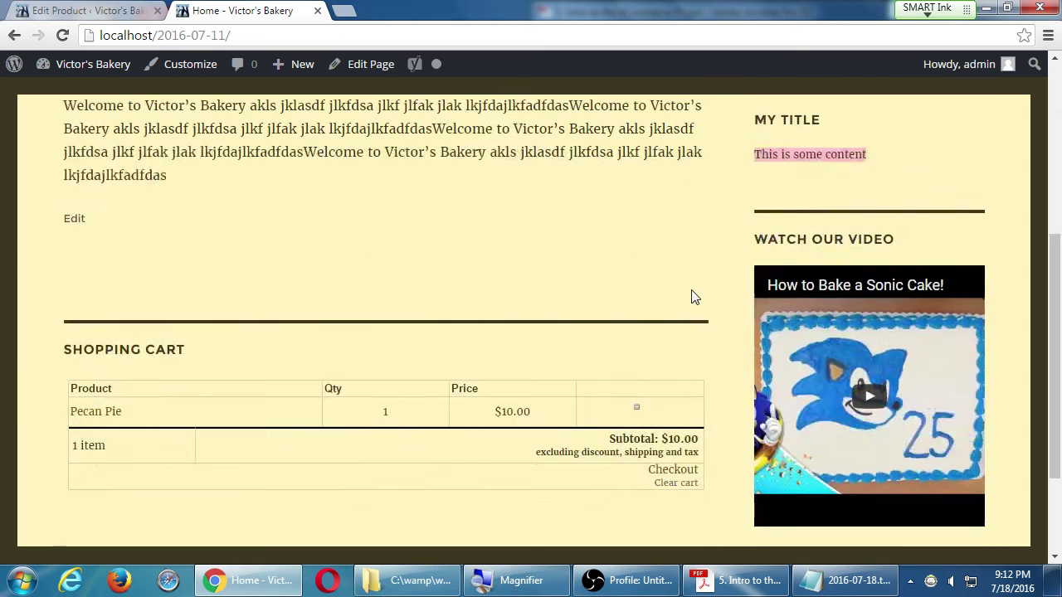
pyautogui.scroll(3, 692, 296)
pyautogui.scroll(-4, 692, 296)
pyautogui.scroll(4, 693, 297)
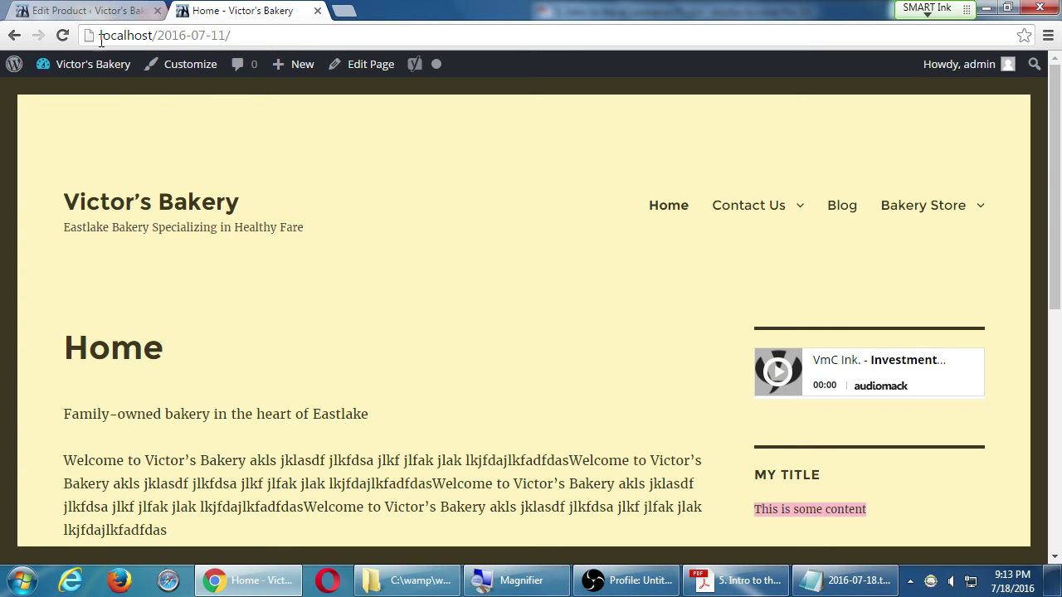
# Open the Bakery Store products page and review the Birthday Cake and Pecan Pie listings
pyautogui.click(83, 11)
pyautogui.click(242, 10)
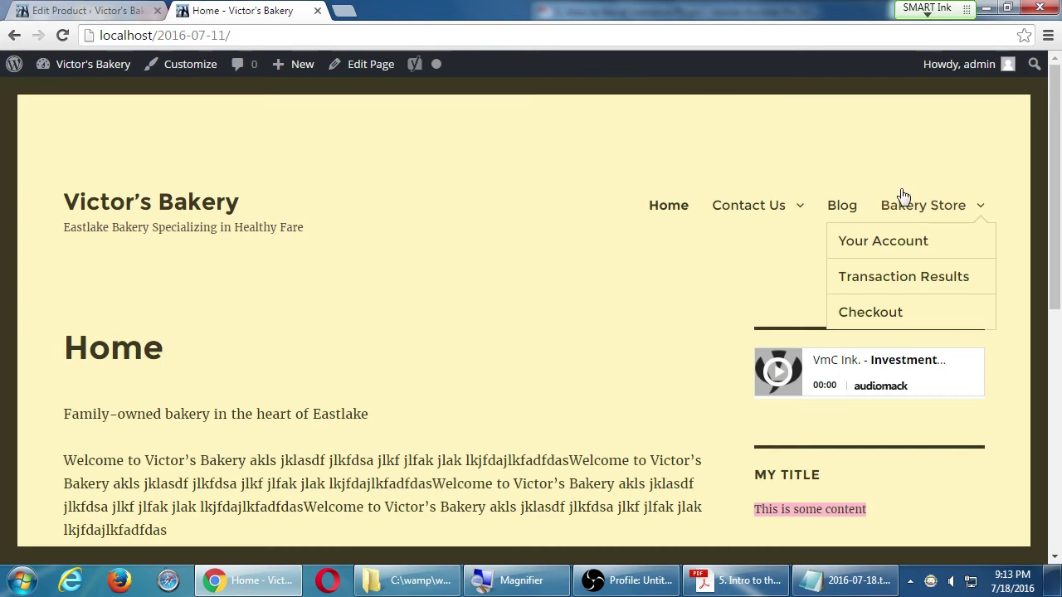
pyautogui.click(909, 213)
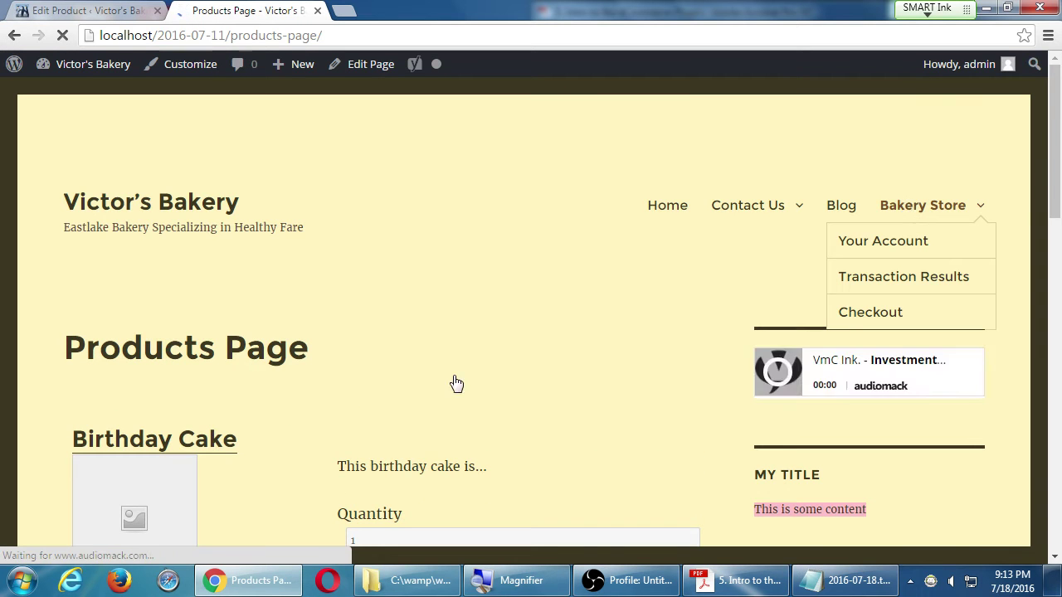
pyautogui.scroll(-4, 457, 384)
pyautogui.scroll(2, 438, 390)
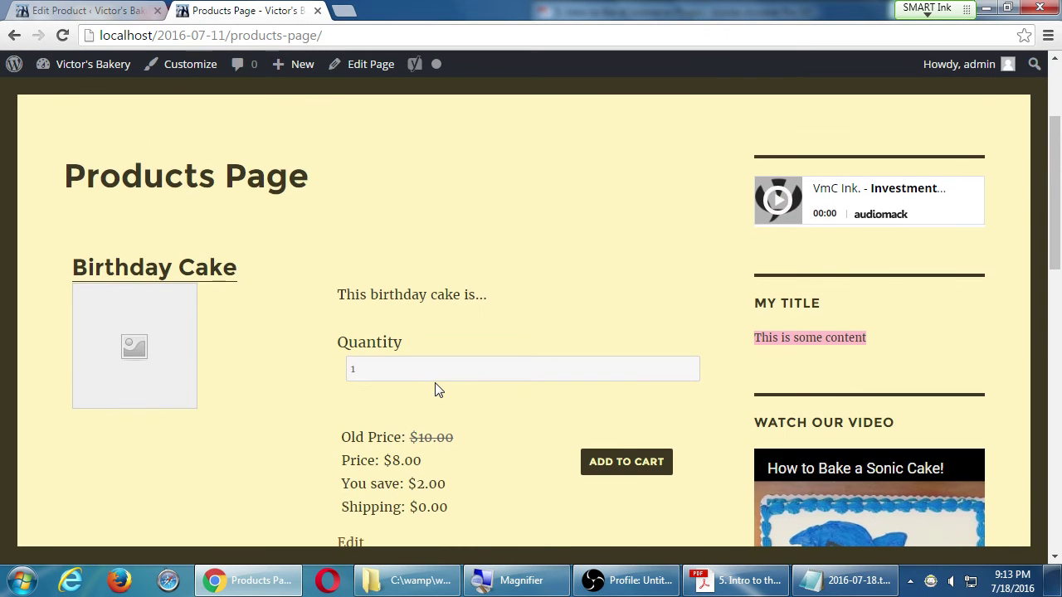
pyautogui.scroll(-3, 438, 390)
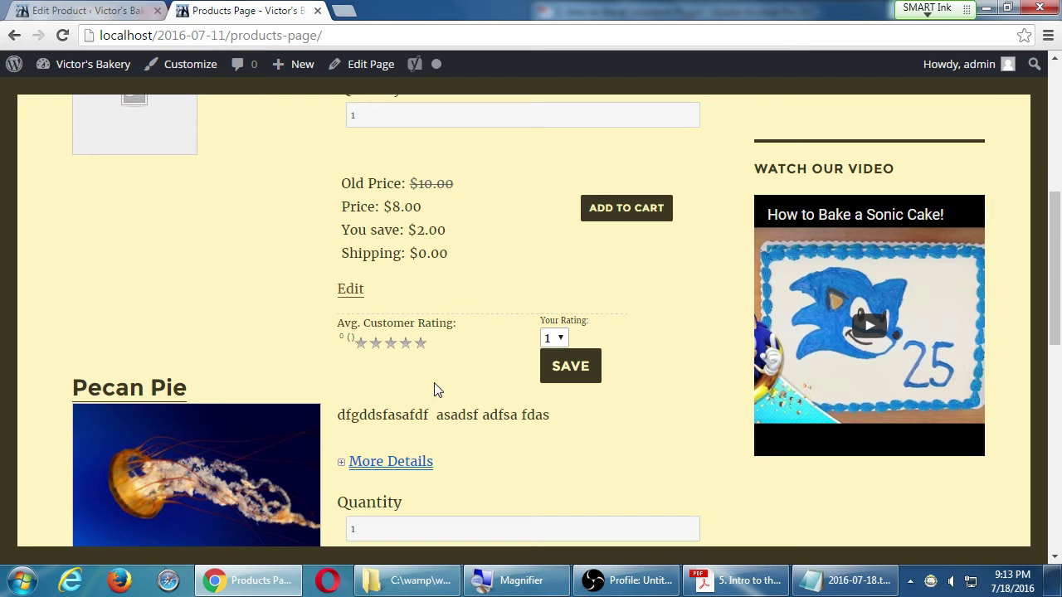
pyautogui.scroll(-9, 438, 390)
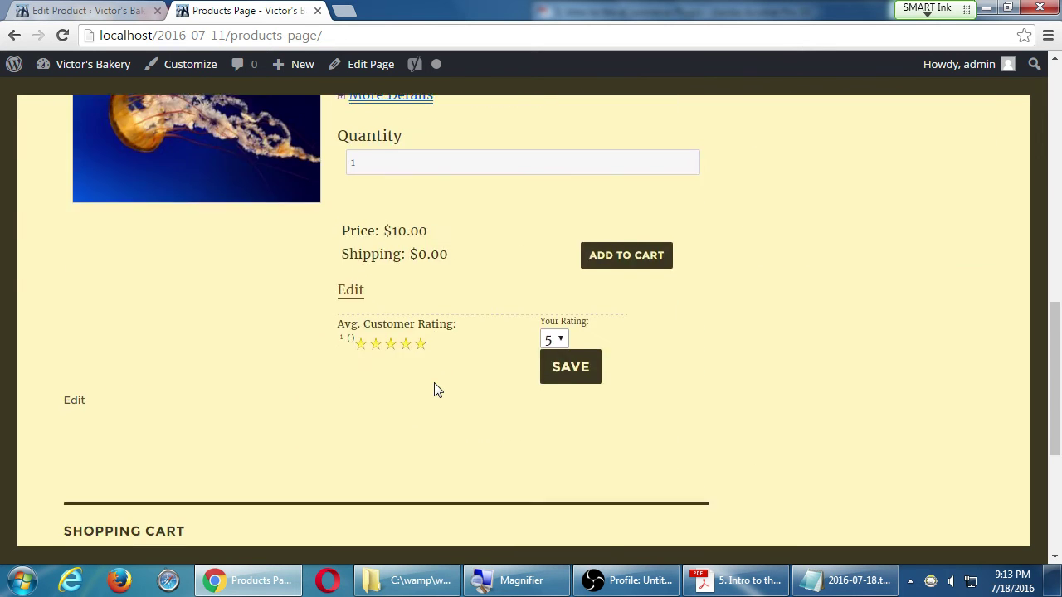
pyautogui.scroll(13, 438, 390)
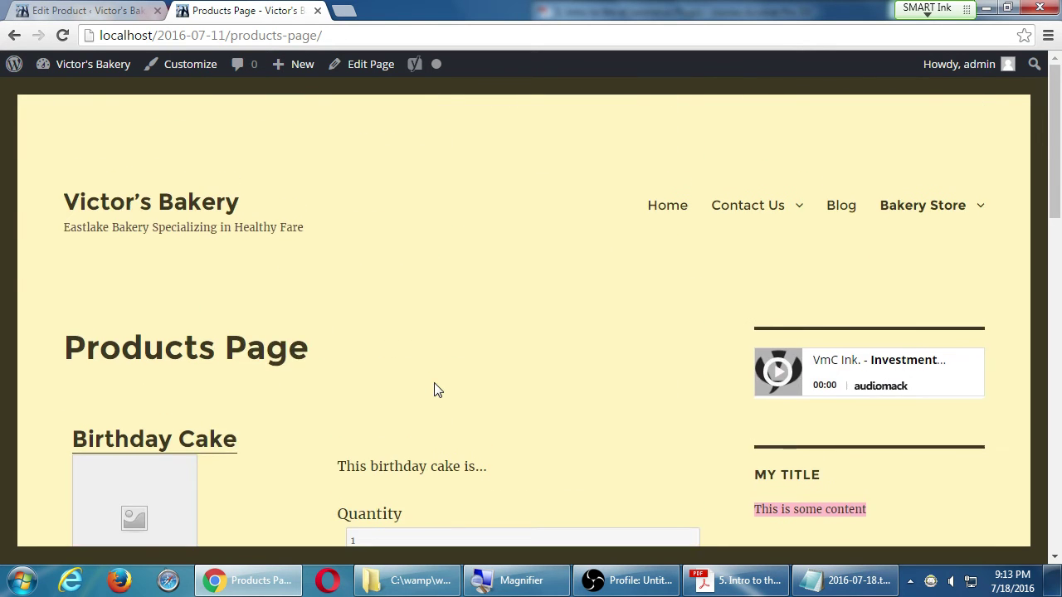
# Return to the site's admin area and start another product titled "Giant Cookie" with the description "5-Inch cookie"
pyautogui.click(59, 8)
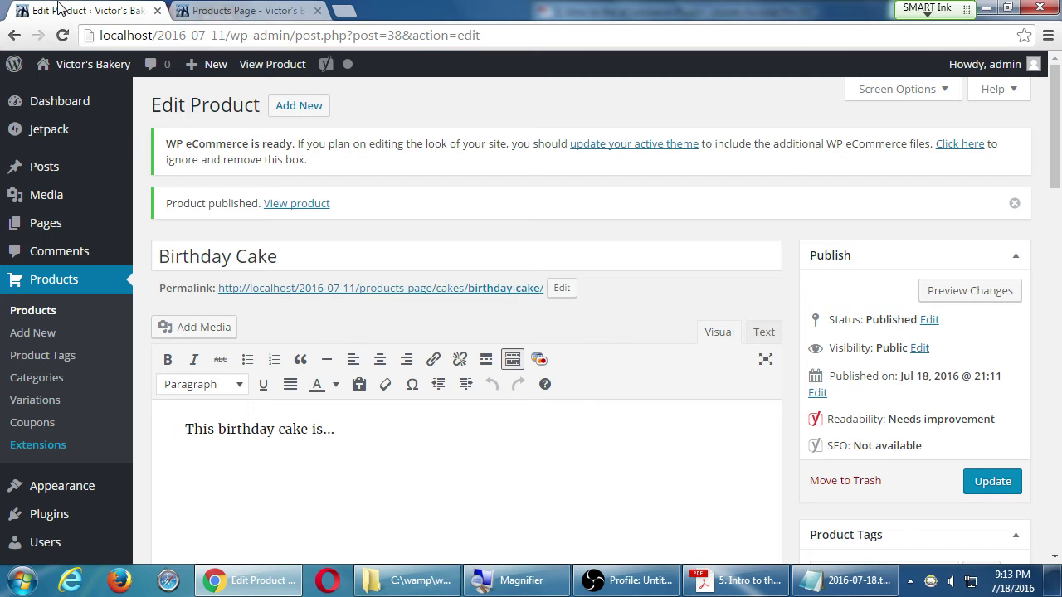
pyautogui.click(311, 100)
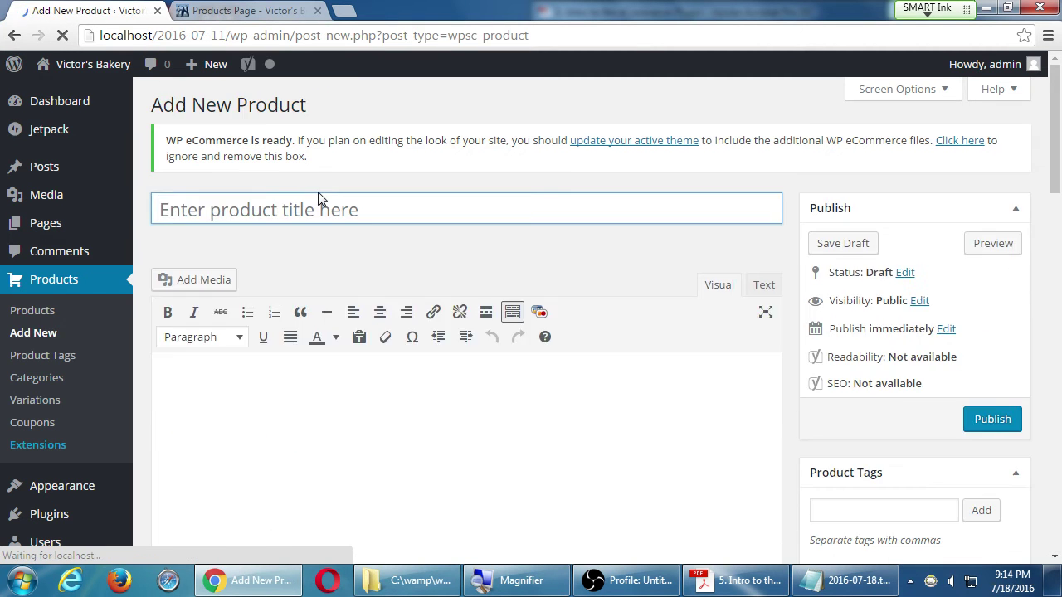
pyautogui.write('G')
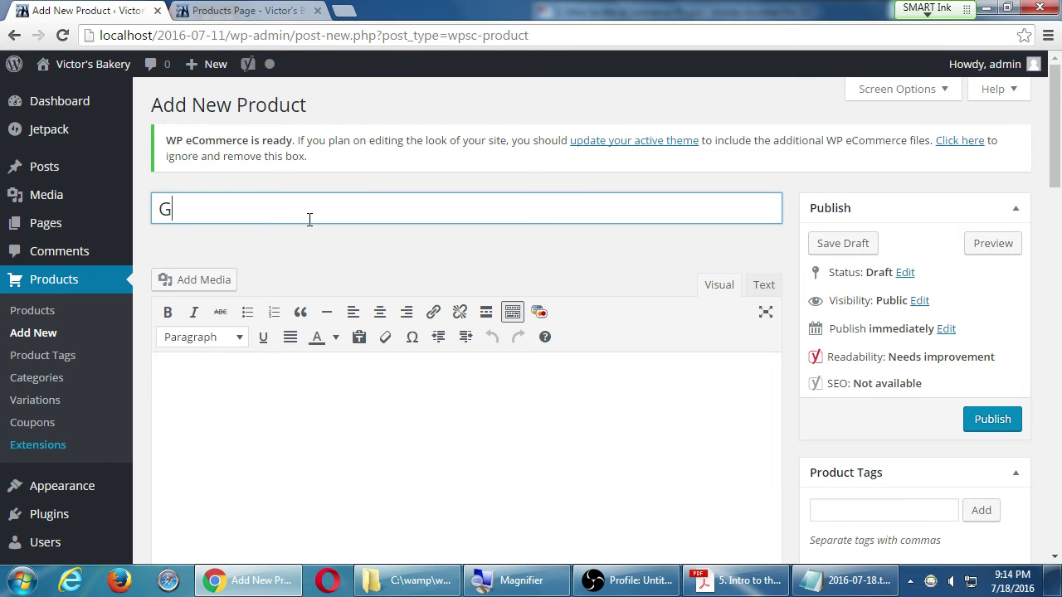
pyautogui.write('iant Cookie')
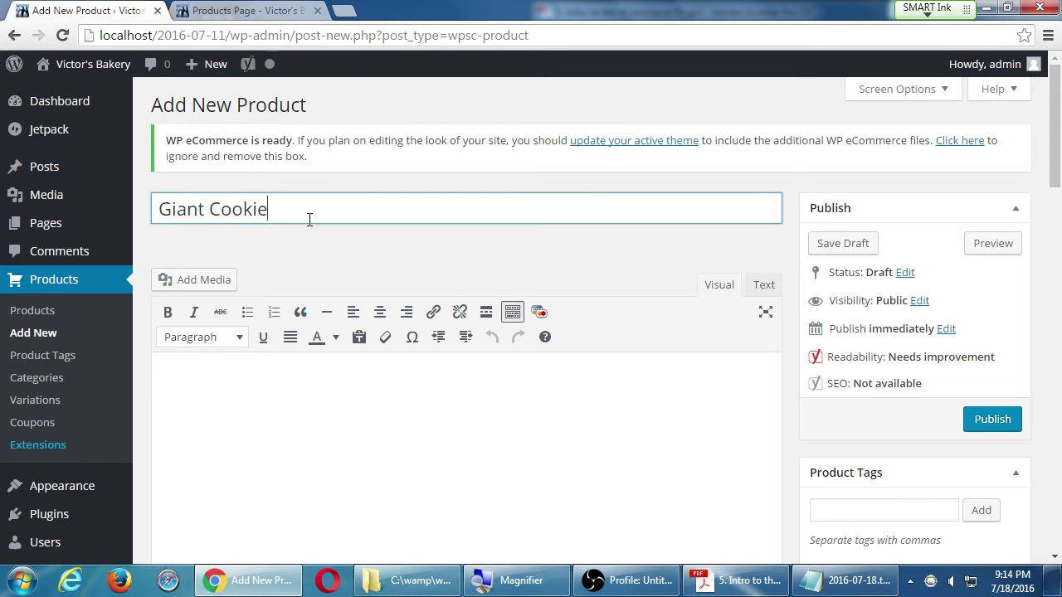
pyautogui.click(357, 373)
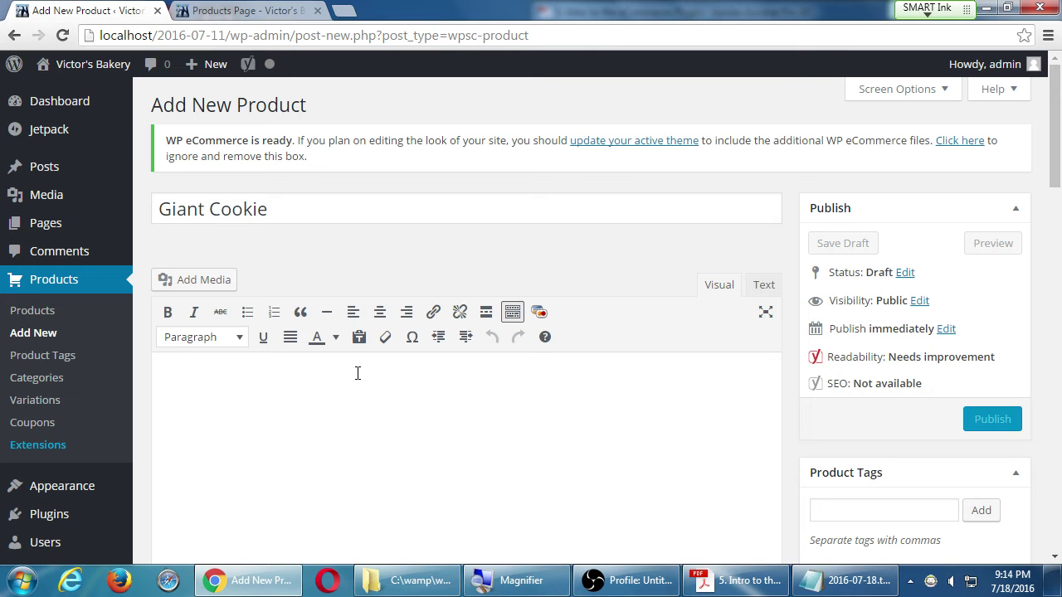
pyautogui.write('5 Inch co')
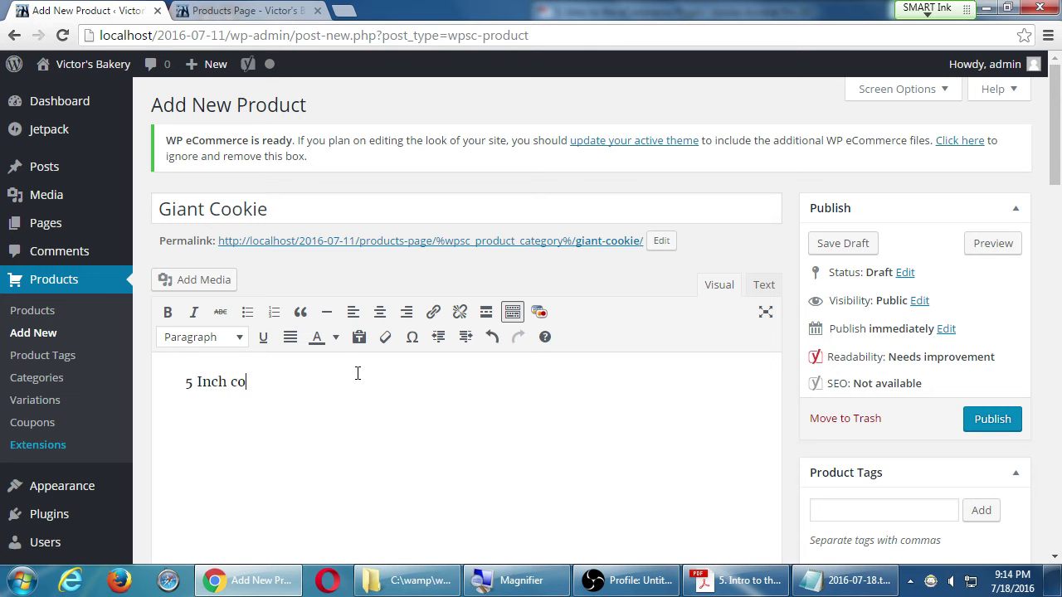
pyautogui.write('okie')
pyautogui.press('BackSpace')
pyautogui.write('-')
# Assign the Giant Cookie product to the Cookies category
pyautogui.scroll(-4, 941, 363)
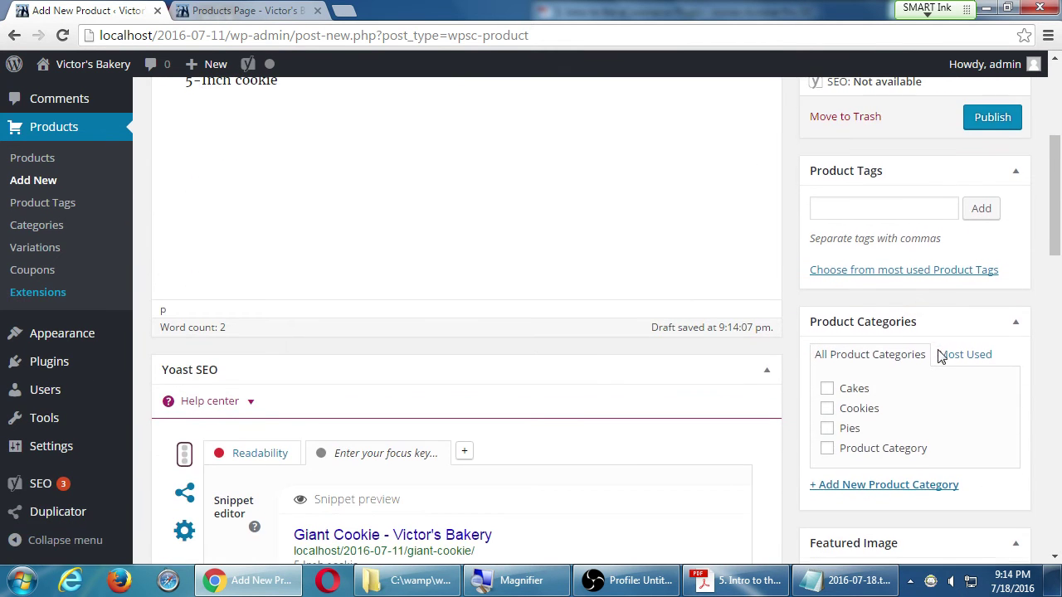
pyautogui.click(860, 410)
pyautogui.scroll(-4, 856, 411)
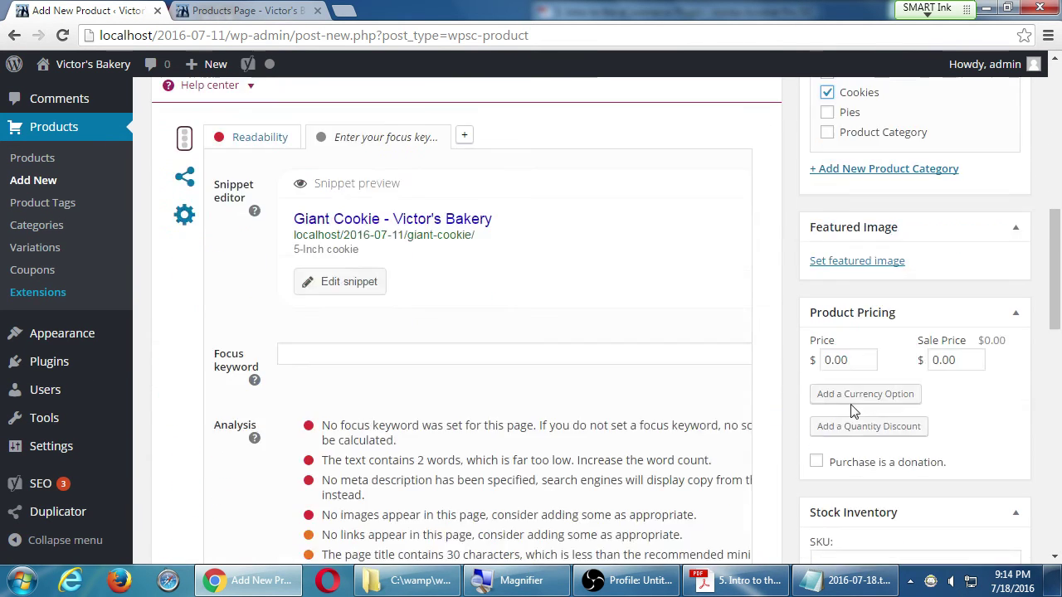
# Set the Giant Cookie's price to $3 and publish the product
pyautogui.click(863, 343)
pyautogui.write('3')
pyautogui.press('Tab')
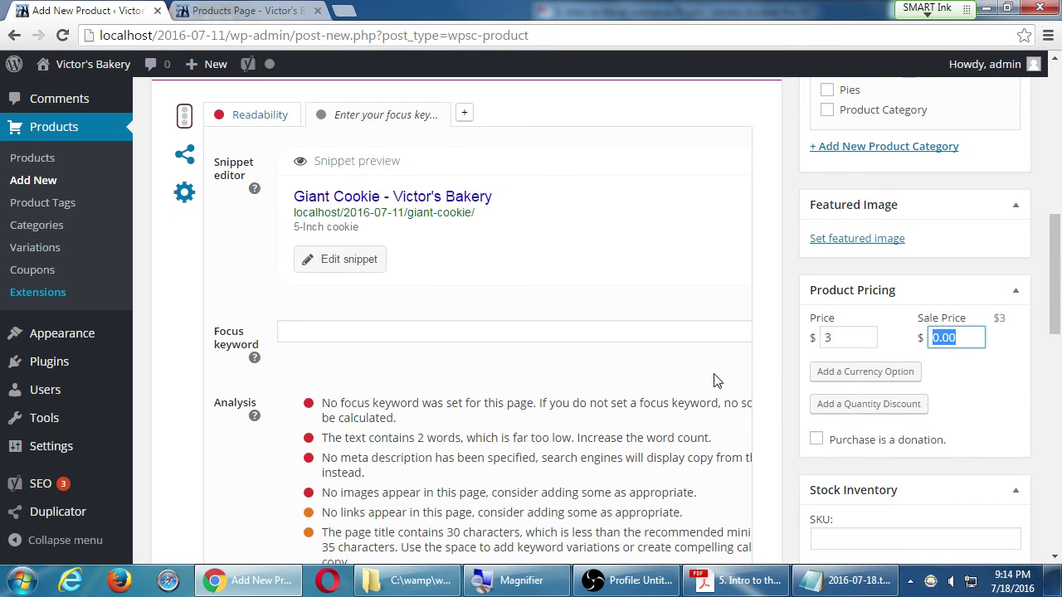
pyautogui.scroll(-4, 709, 372)
pyautogui.scroll(-4, 709, 372)
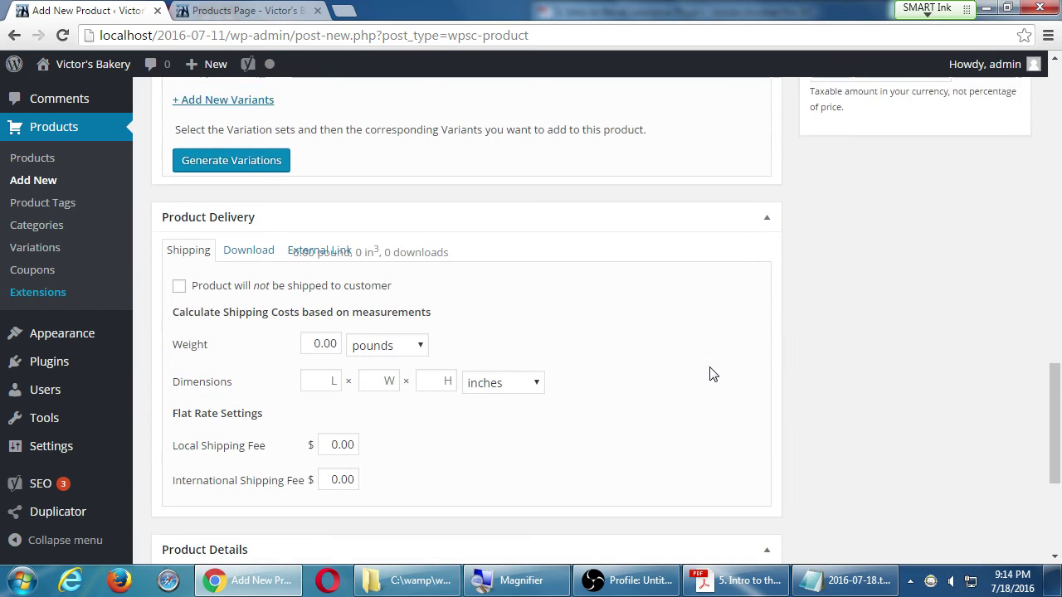
pyautogui.scroll(10, 853, 345)
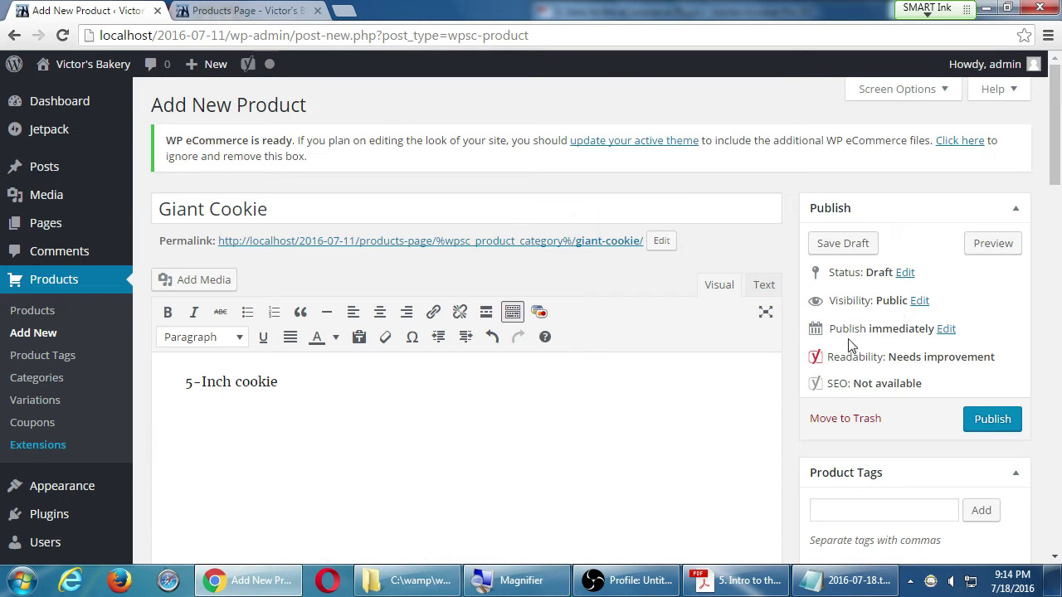
pyautogui.click(987, 419)
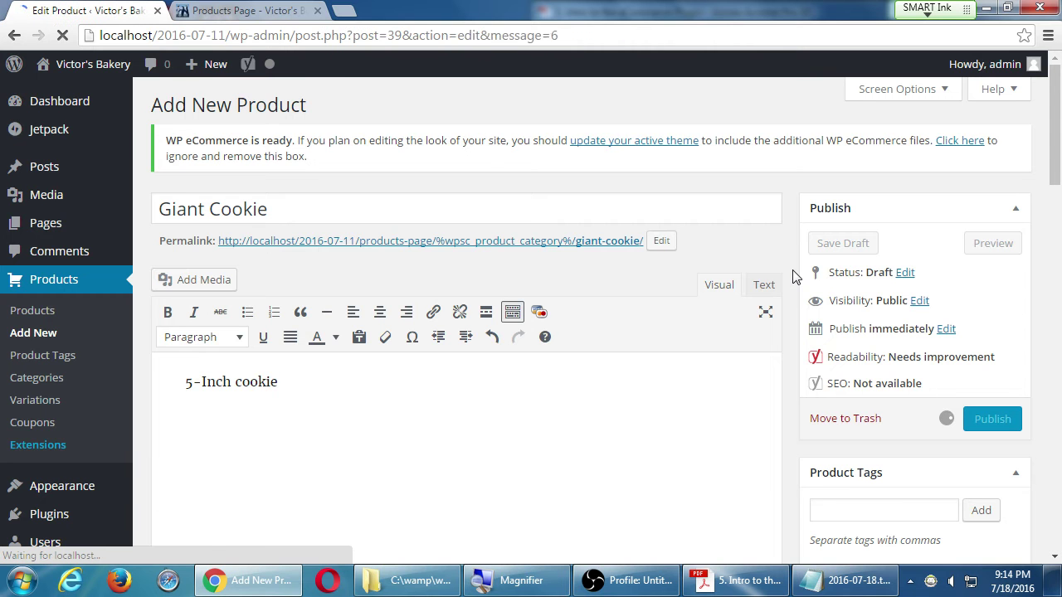
# Review the published Giant Cookie's category, pricing, variation, delivery and product detail settings
pyautogui.scroll(-6, 793, 277)
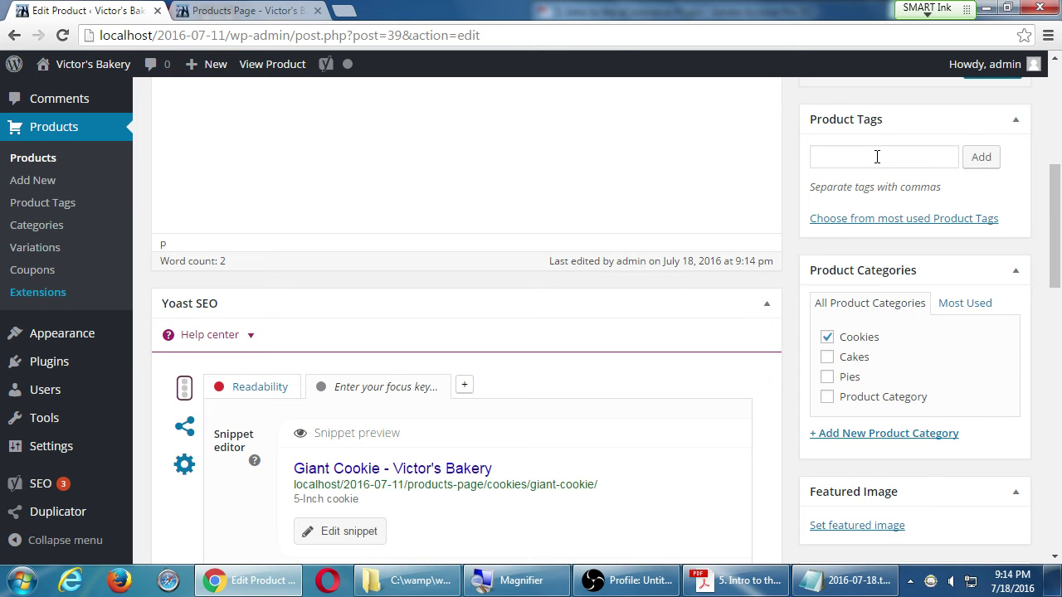
pyautogui.scroll(-3, 877, 157)
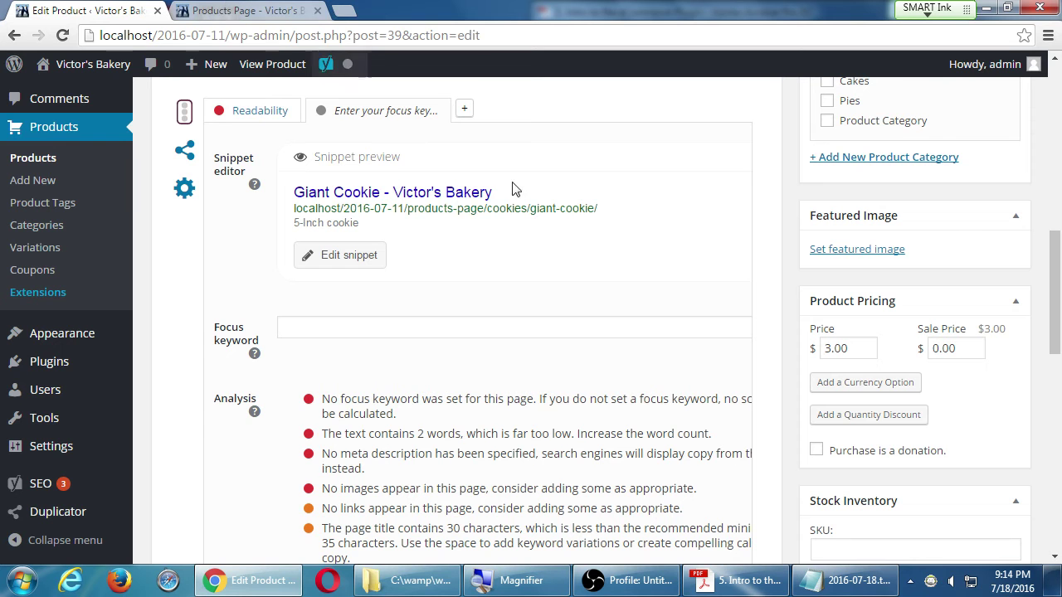
pyautogui.scroll(-5, 868, 403)
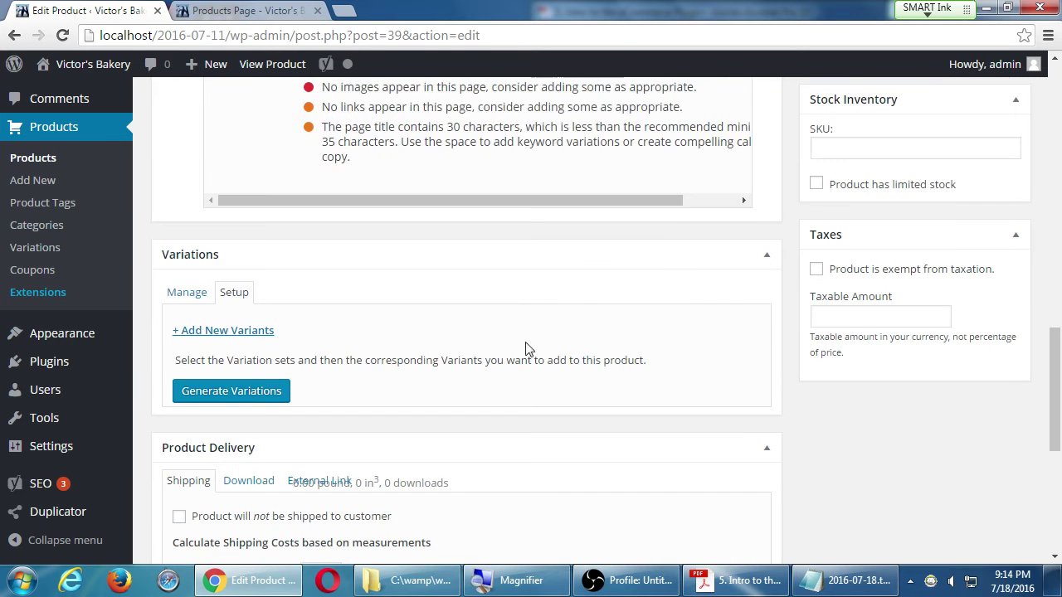
pyautogui.scroll(-5, 481, 432)
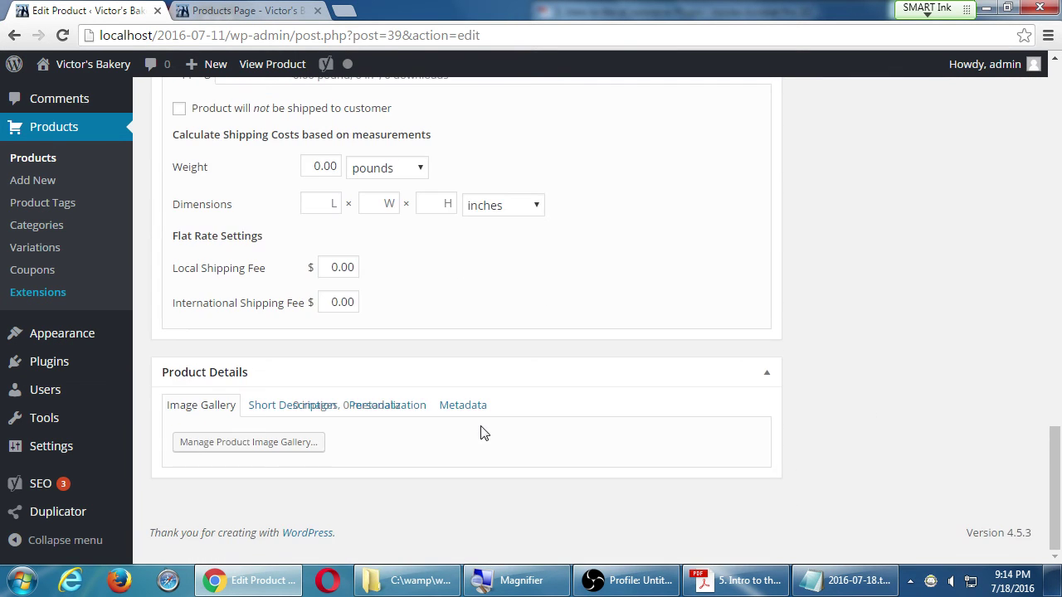
# Reload the storefront's Products Page and review the Birthday Cake, Giant Cookie and Pecan Pie listings
pyautogui.click(248, 11)
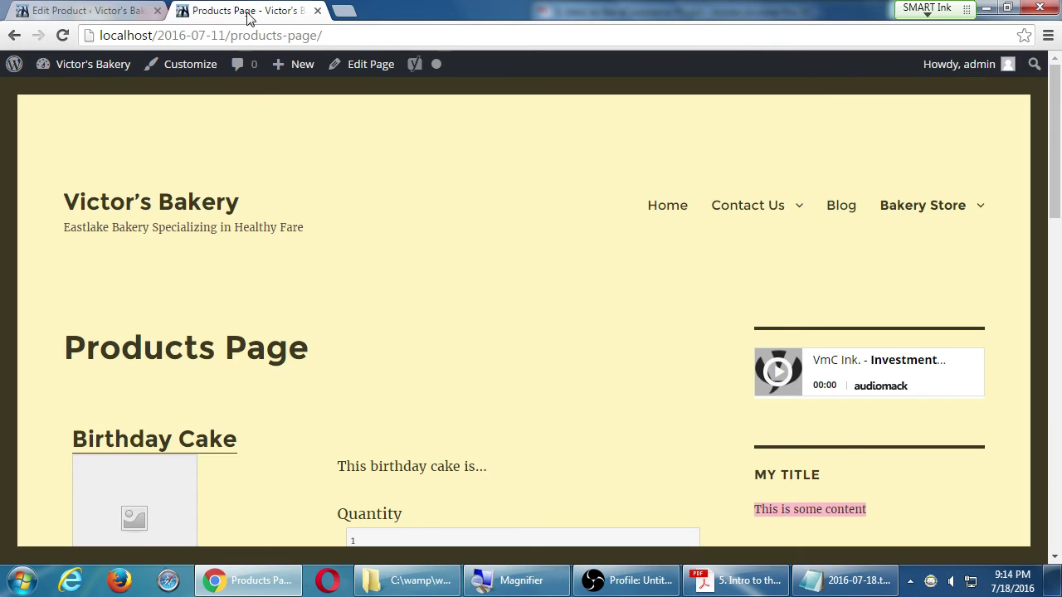
pyautogui.press('F5')
pyautogui.scroll(-2, 685, 275)
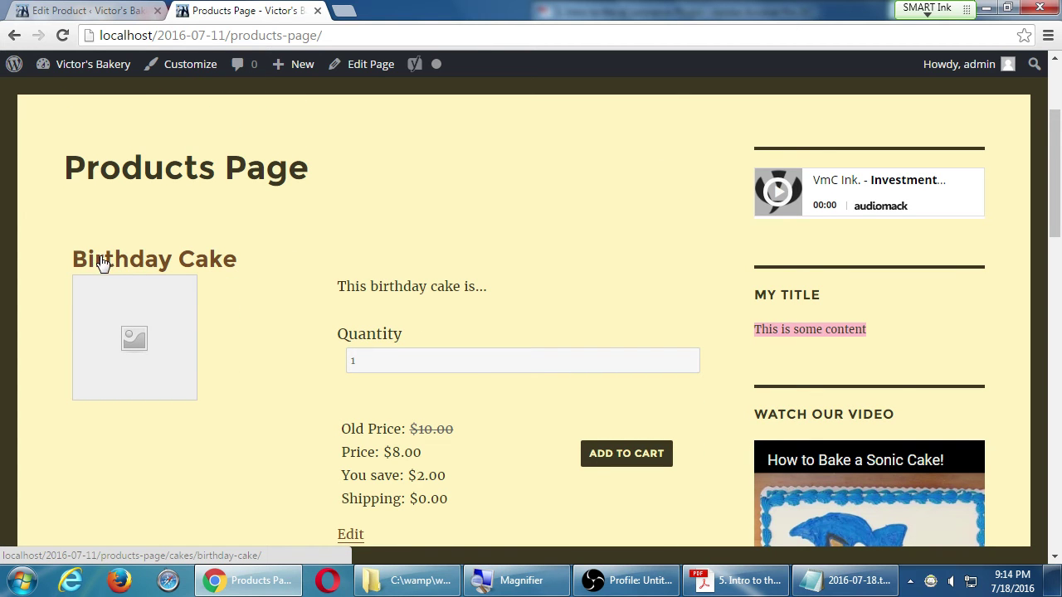
pyautogui.scroll(-4, 145, 284)
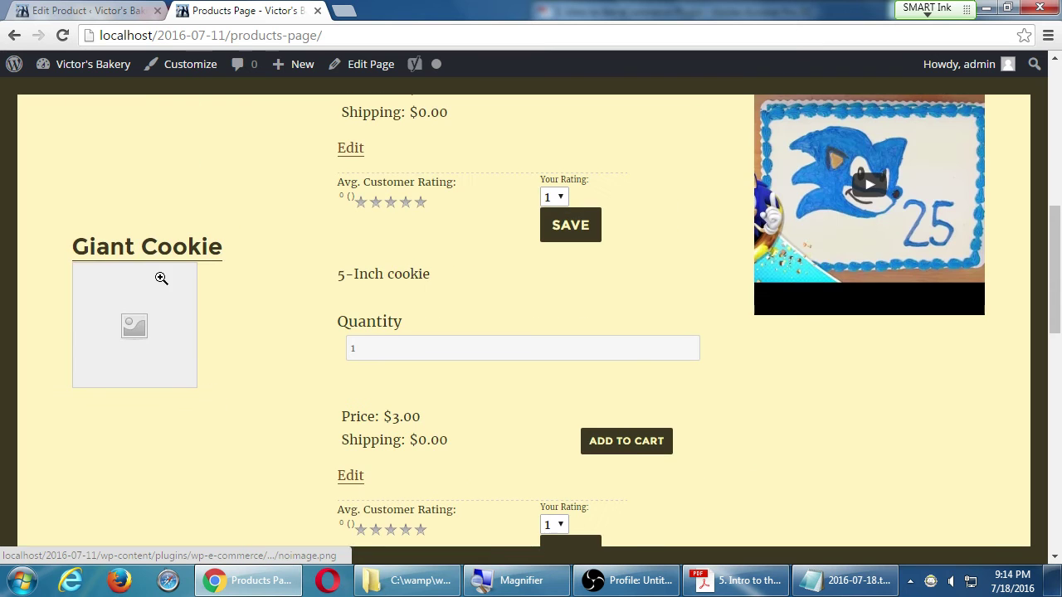
pyautogui.scroll(-3, 289, 288)
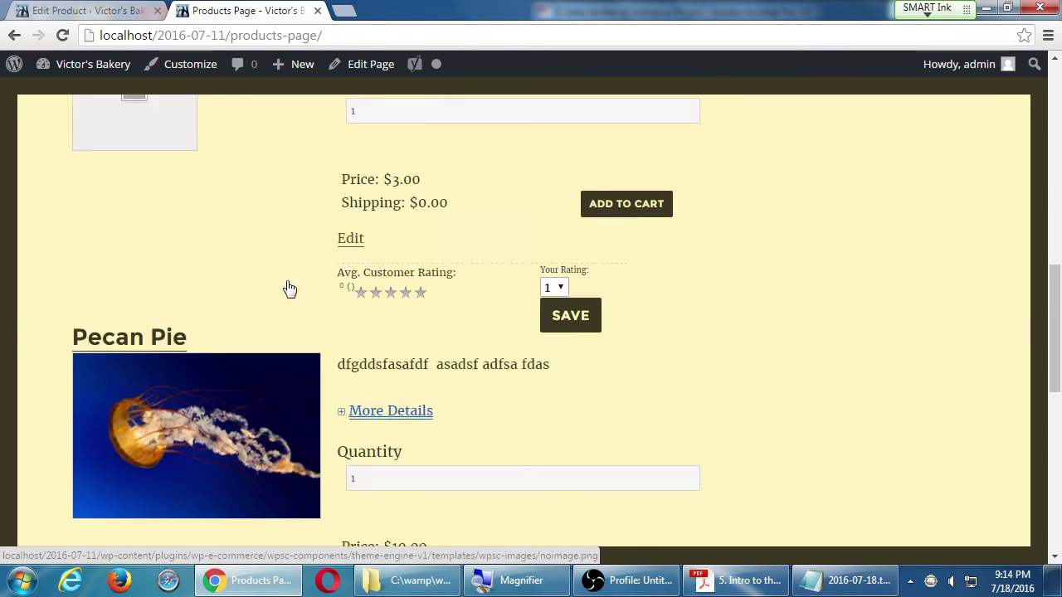
pyautogui.scroll(-3, 290, 288)
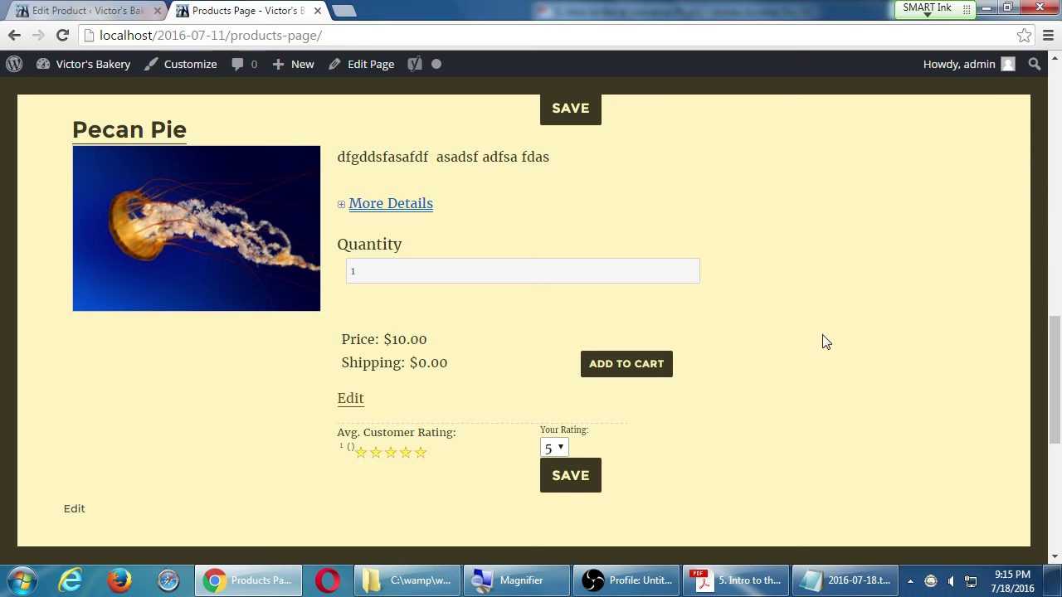
pyautogui.click(86, 9)
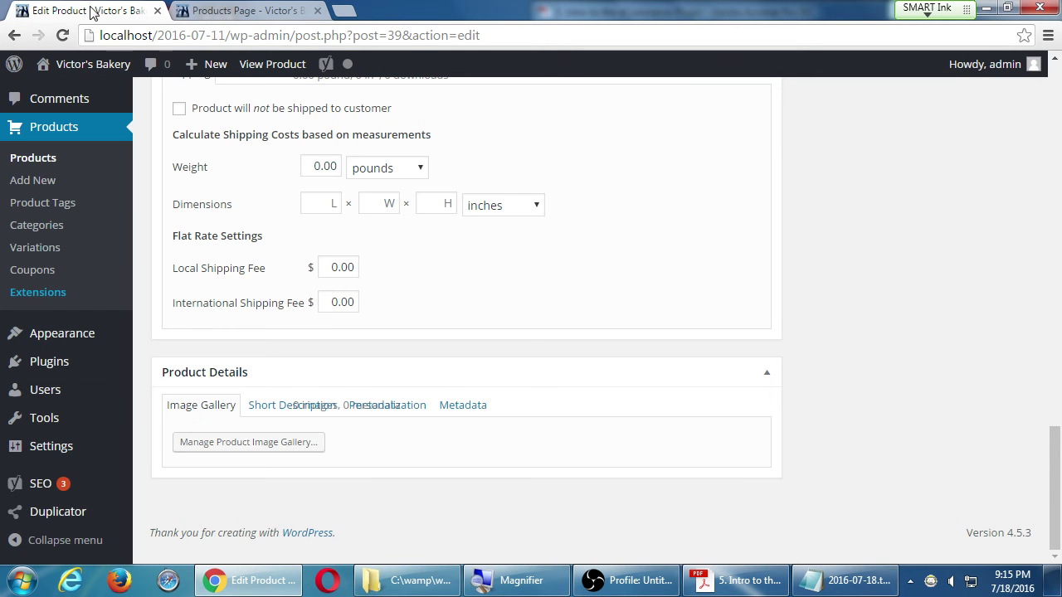
pyautogui.click(177, 9)
pyautogui.scroll(2, 349, 261)
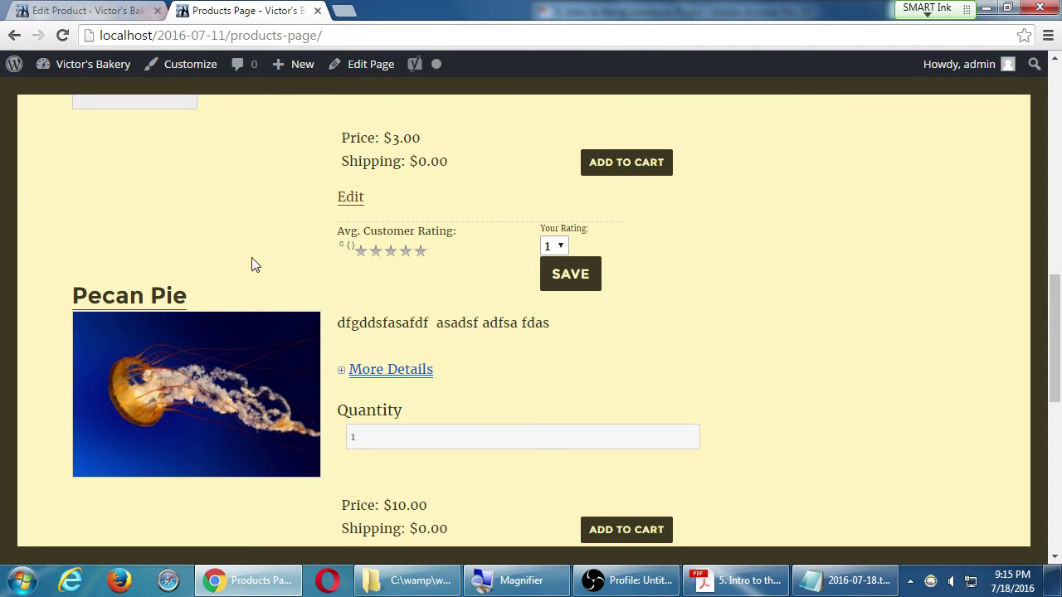
pyautogui.scroll(2, 199, 265)
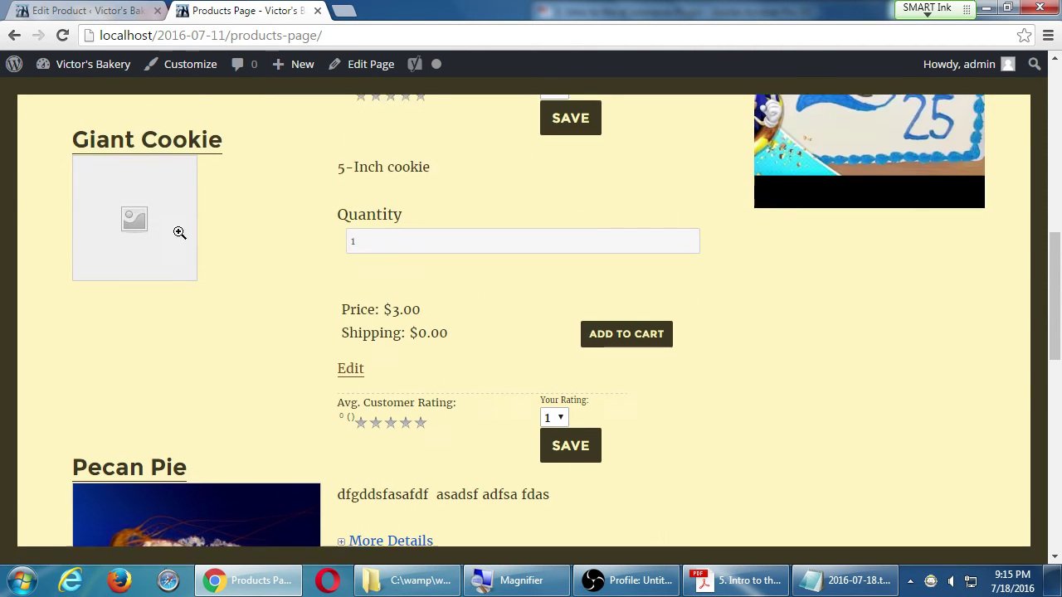
# Open the full product list in the admin area and compare its order with the listings on the storefront's Products Page
pyautogui.hotkey('ctrl', 'pageup')
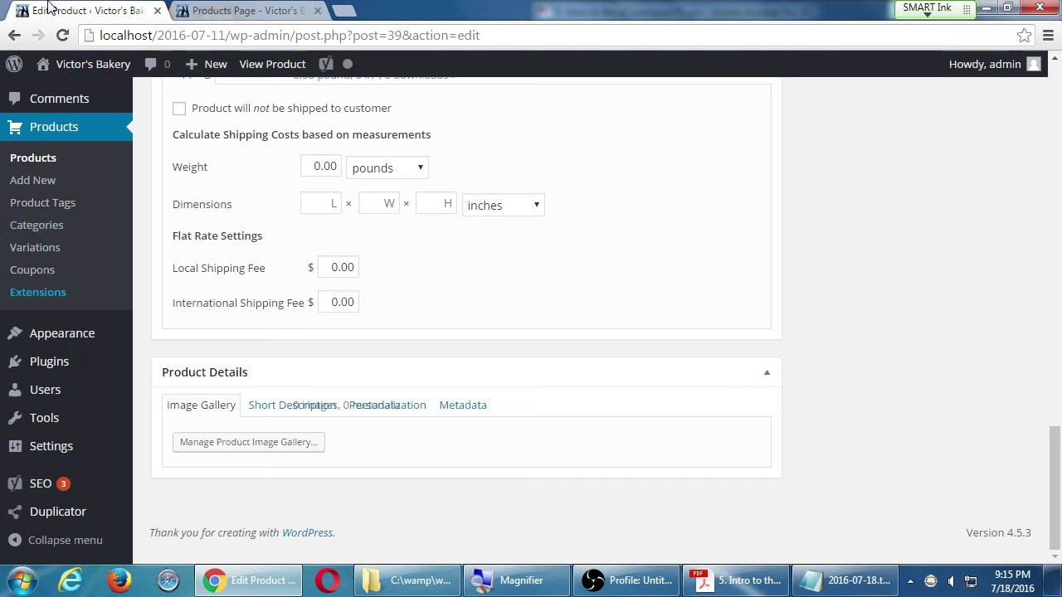
pyautogui.click(38, 158)
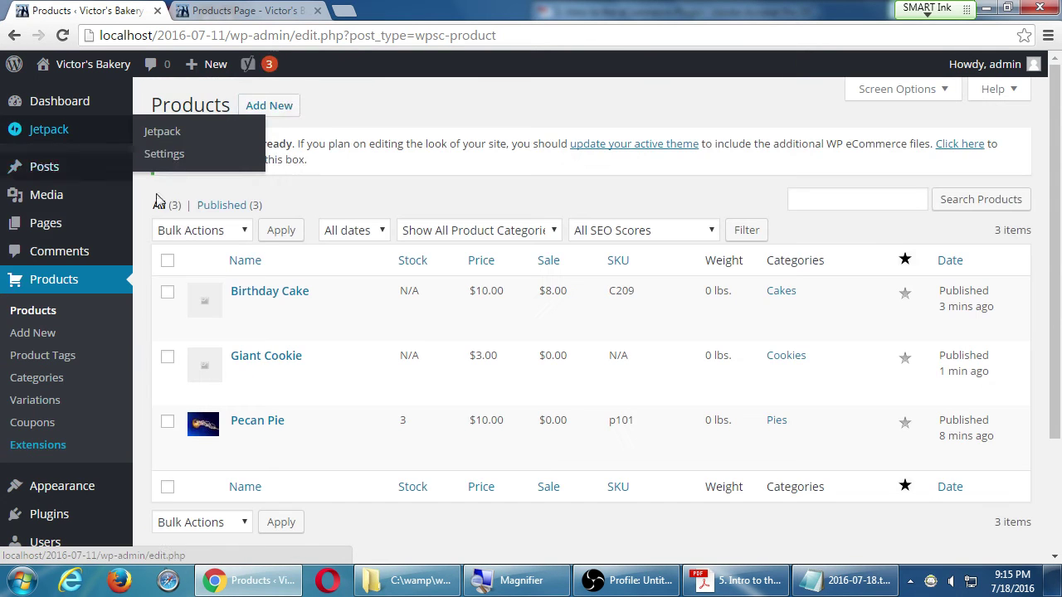
pyautogui.click(246, 10)
pyautogui.scroll(3, 689, 245)
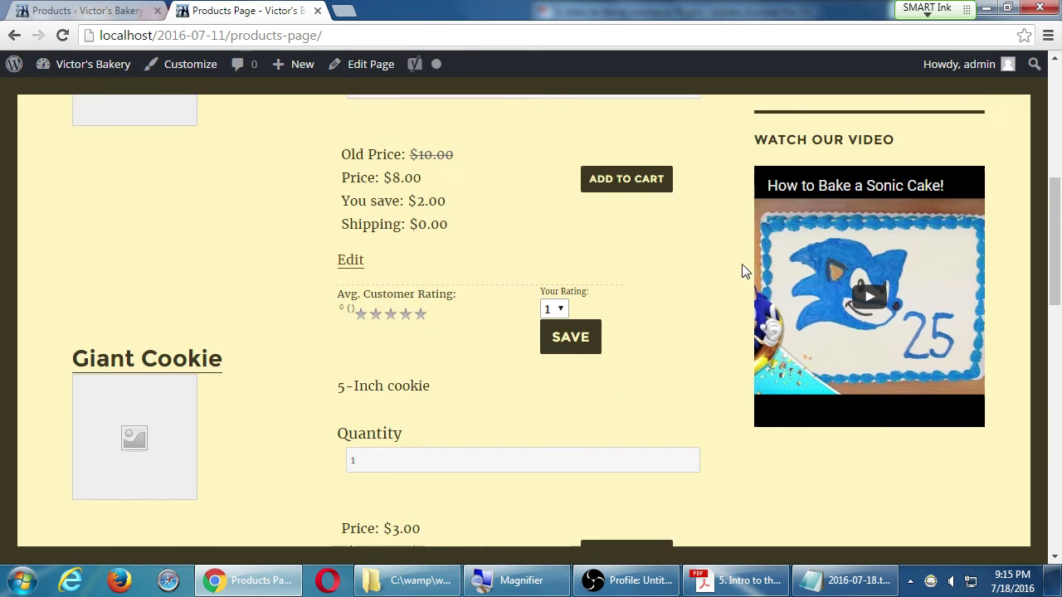
pyautogui.scroll(4, 726, 260)
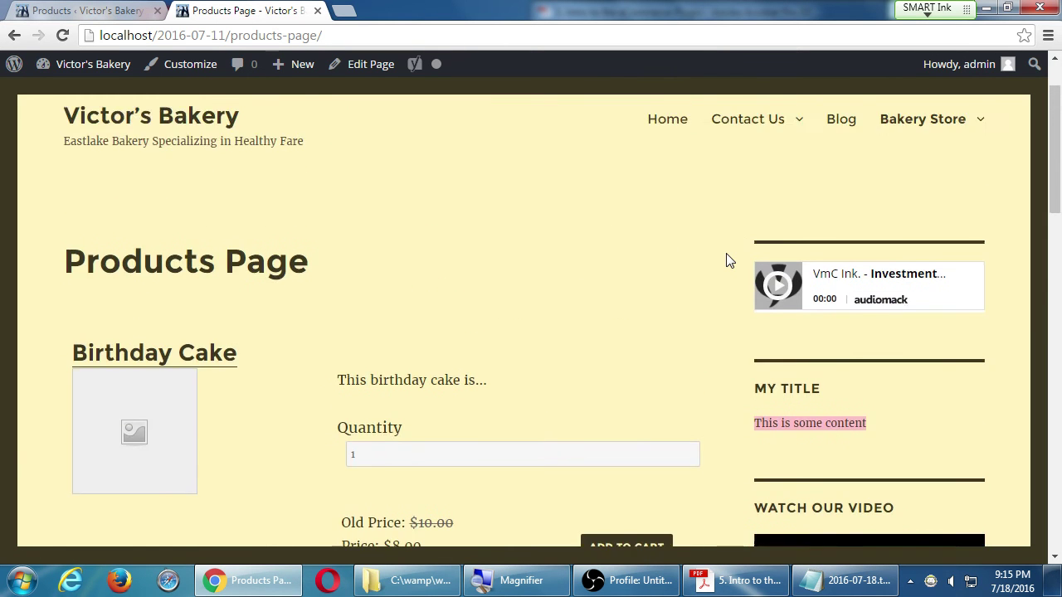
pyautogui.scroll(-2, 730, 266)
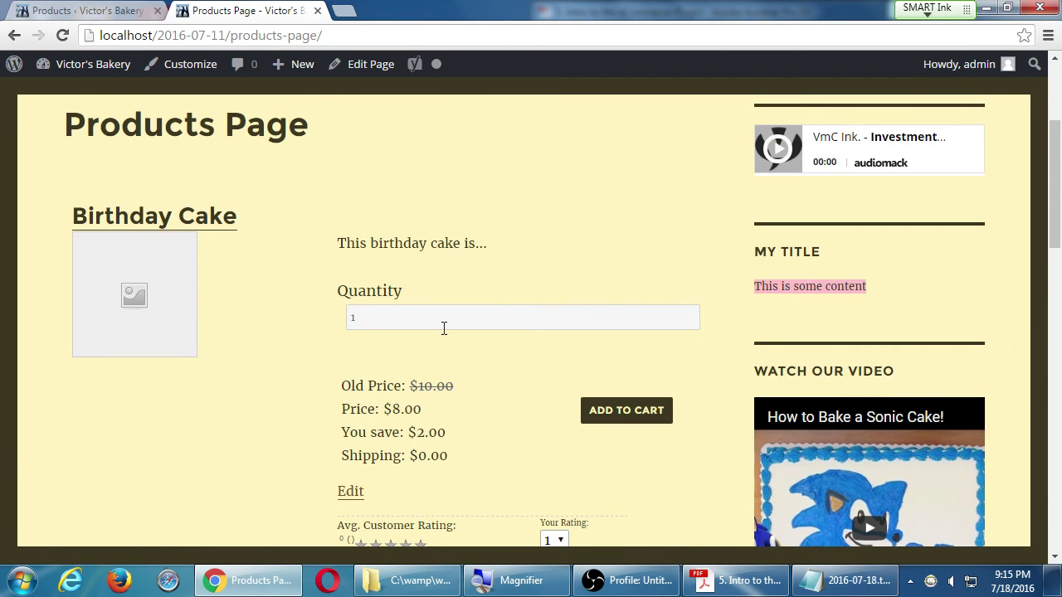
pyautogui.scroll(-7, 356, 419)
pyautogui.scroll(-1, 374, 419)
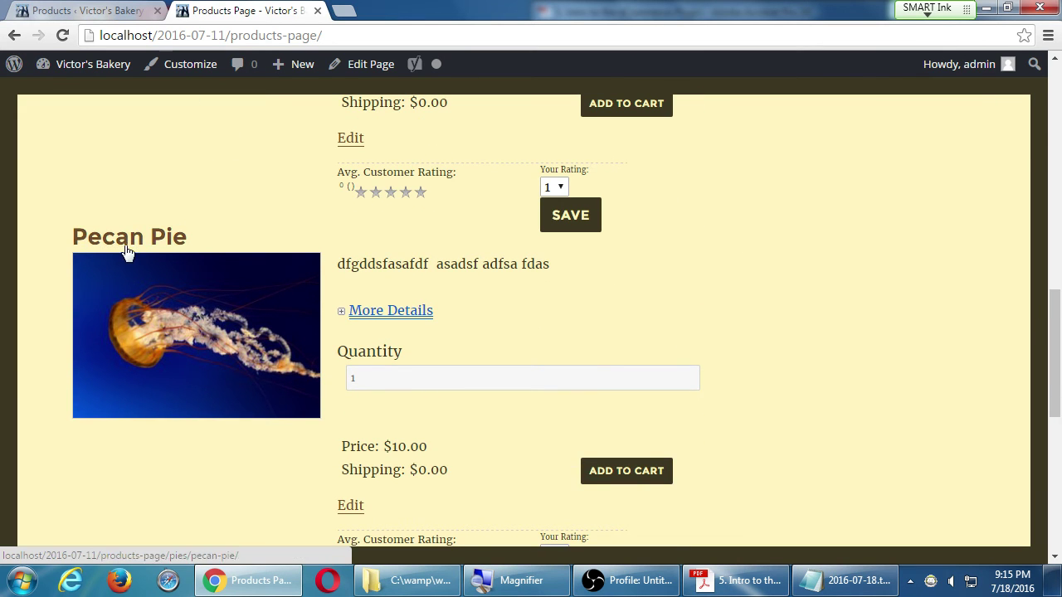
pyautogui.scroll(4, 107, 254)
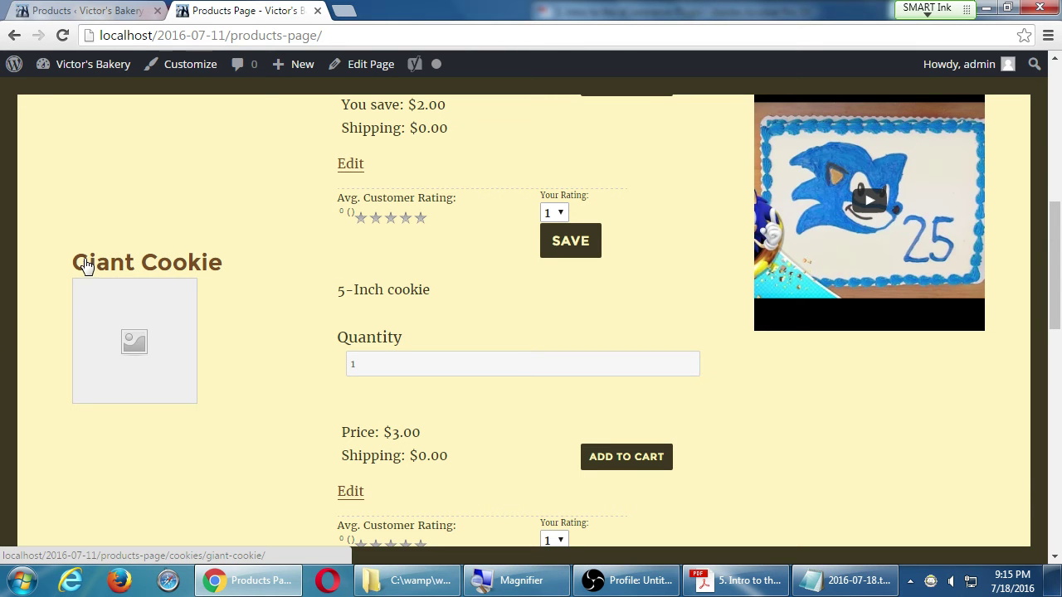
pyautogui.scroll(-3, 50, 324)
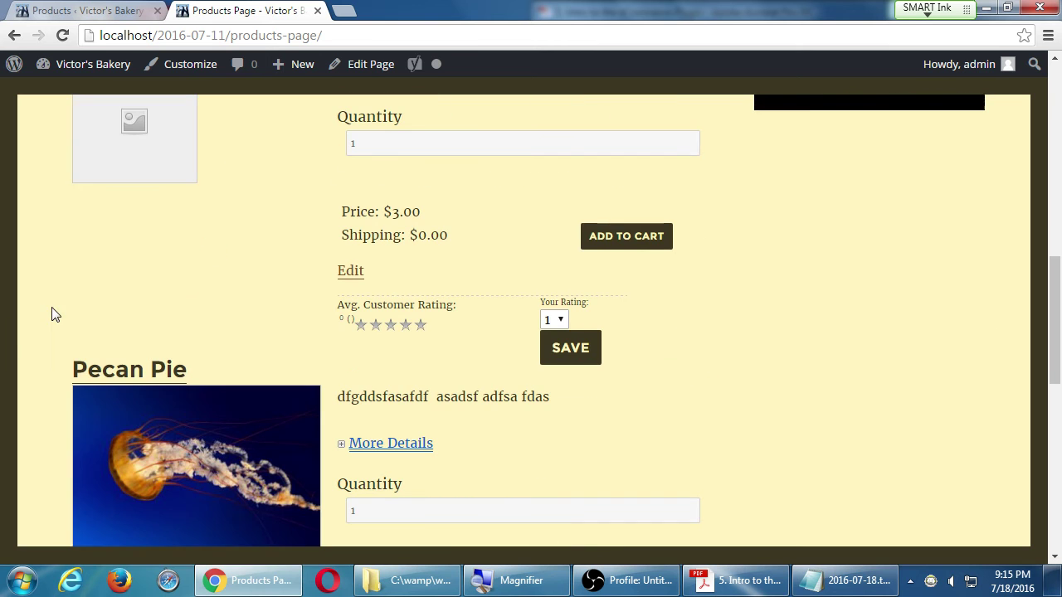
# Open the Pecan Pie's own product page from its storefront listing and examine the page address
pyautogui.click(152, 374)
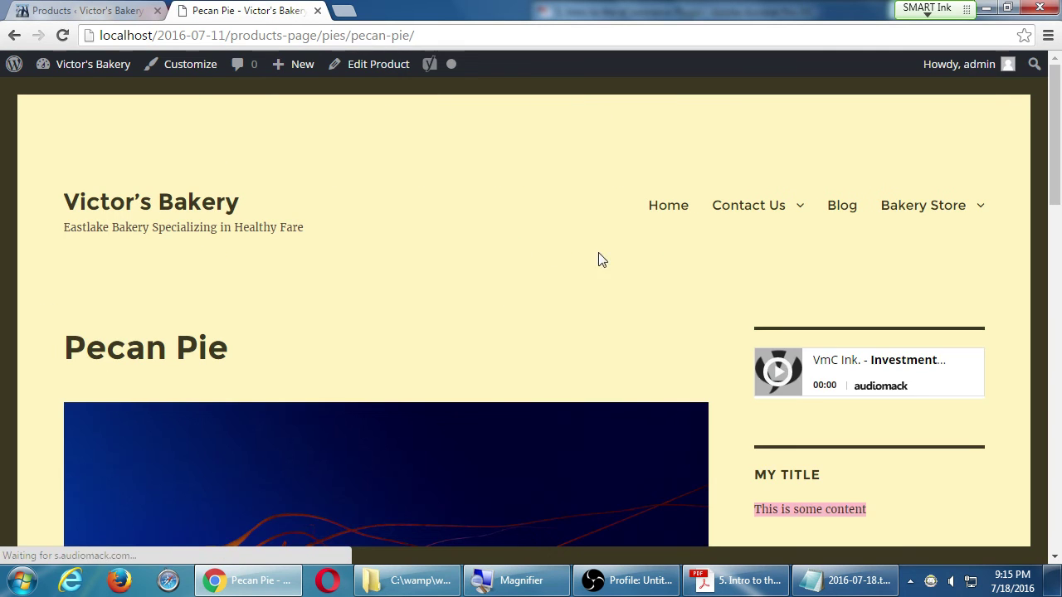
pyautogui.moveTo(718, 227)
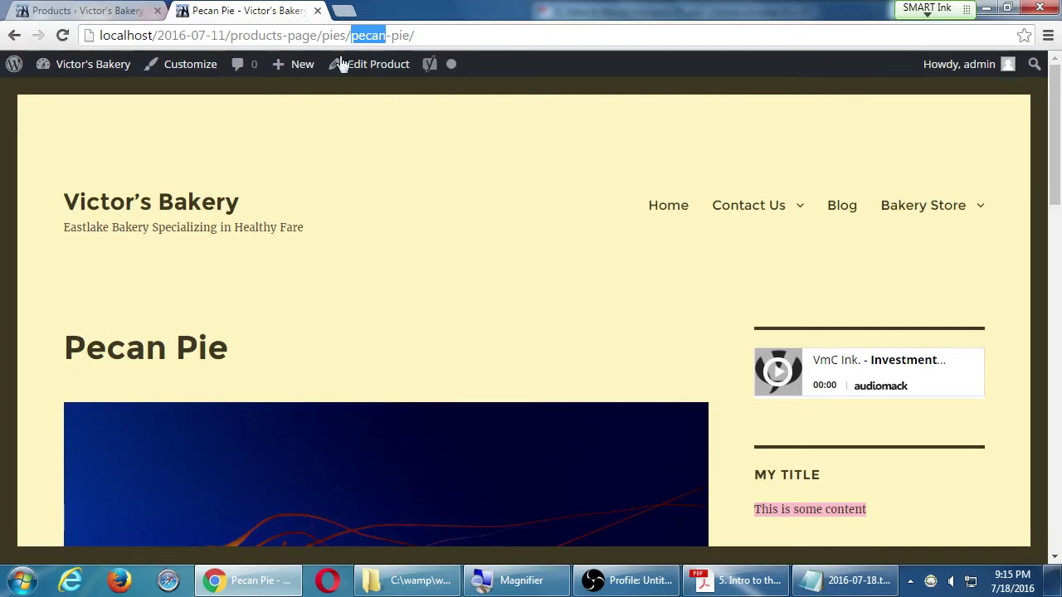
pyautogui.hotkey('alt', 'Left')
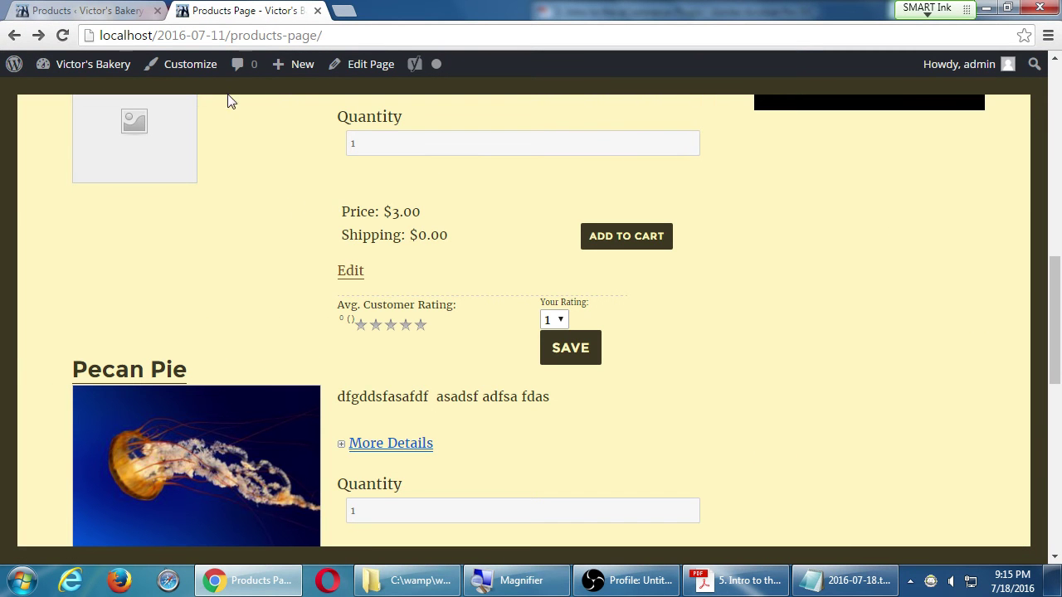
pyautogui.click(38, 34)
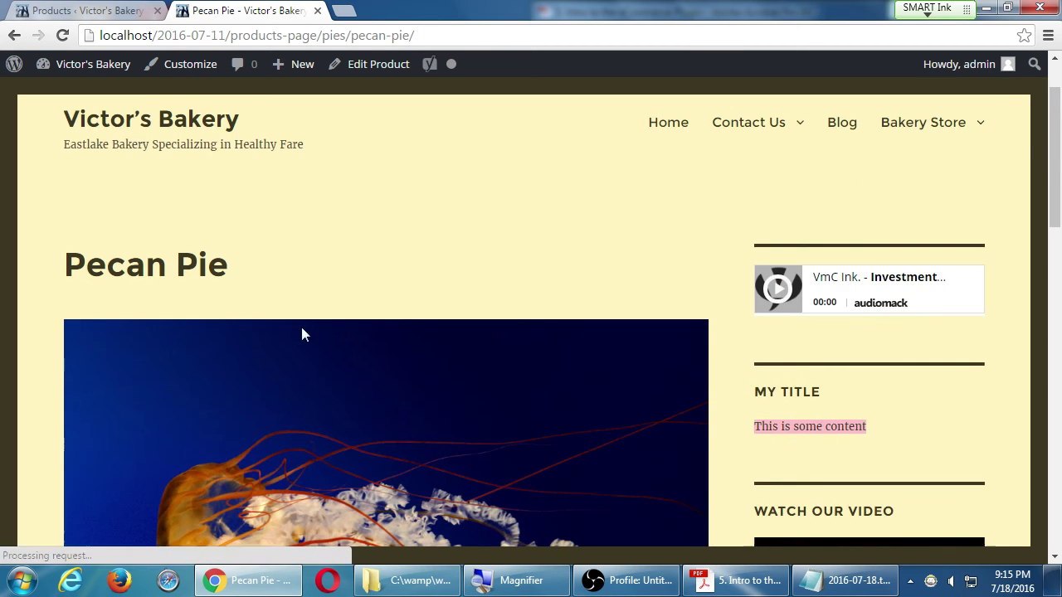
# Examine the Pecan Pie page's images, description, short description, quantity, price, shipping and customer rating
pyautogui.scroll(-2, 359, 392)
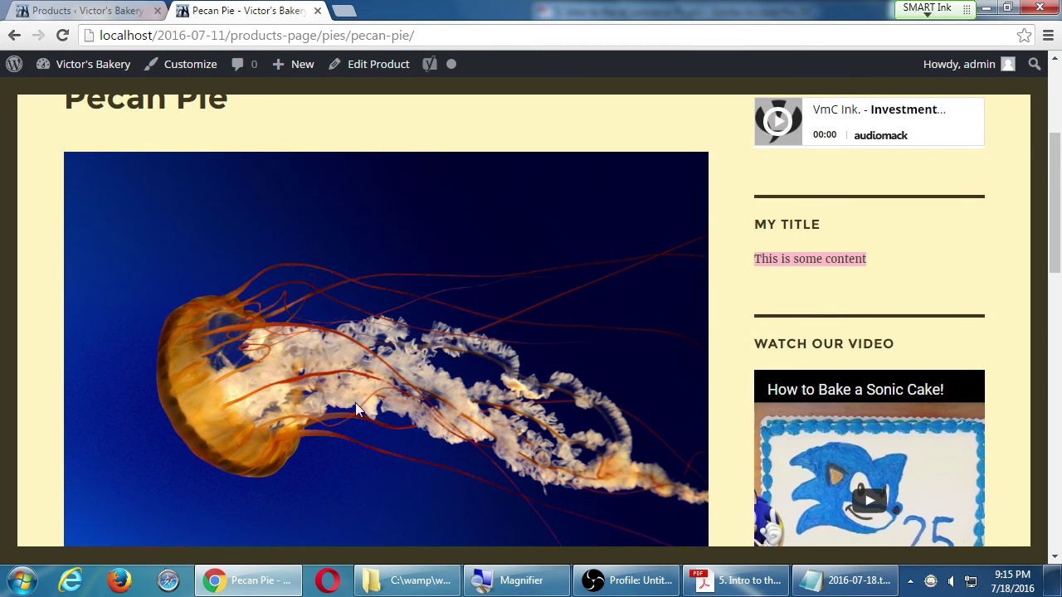
pyautogui.scroll(-5, 447, 300)
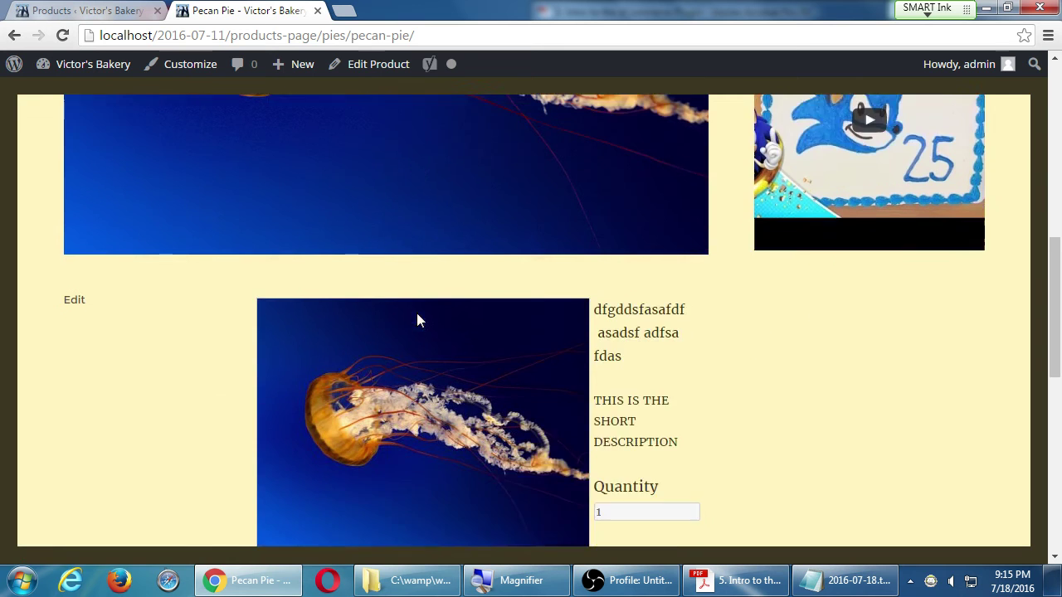
pyautogui.scroll(-1, 417, 321)
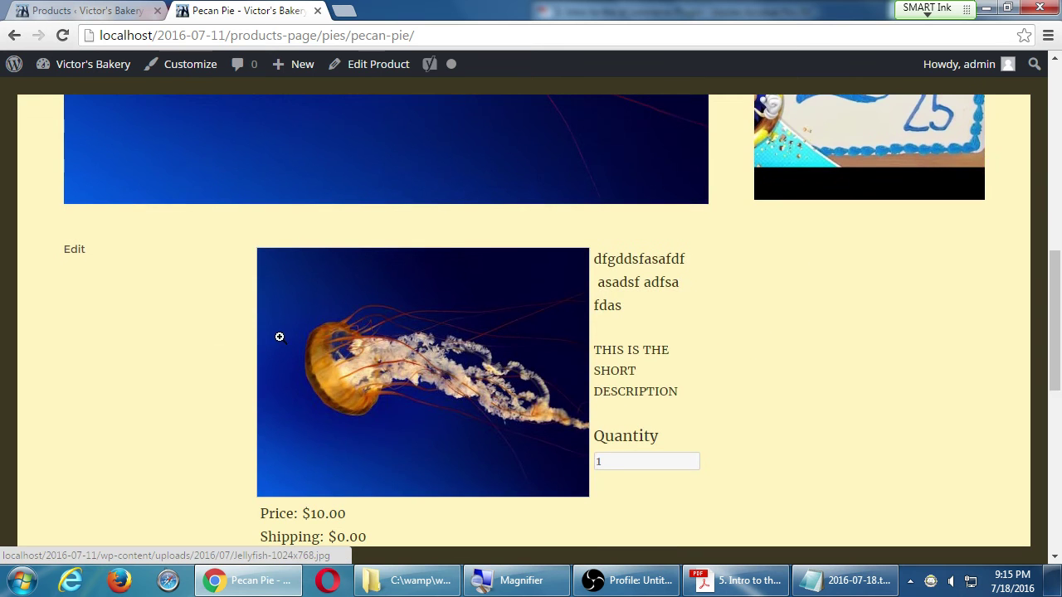
pyautogui.click(465, 378)
pyautogui.click(199, 343)
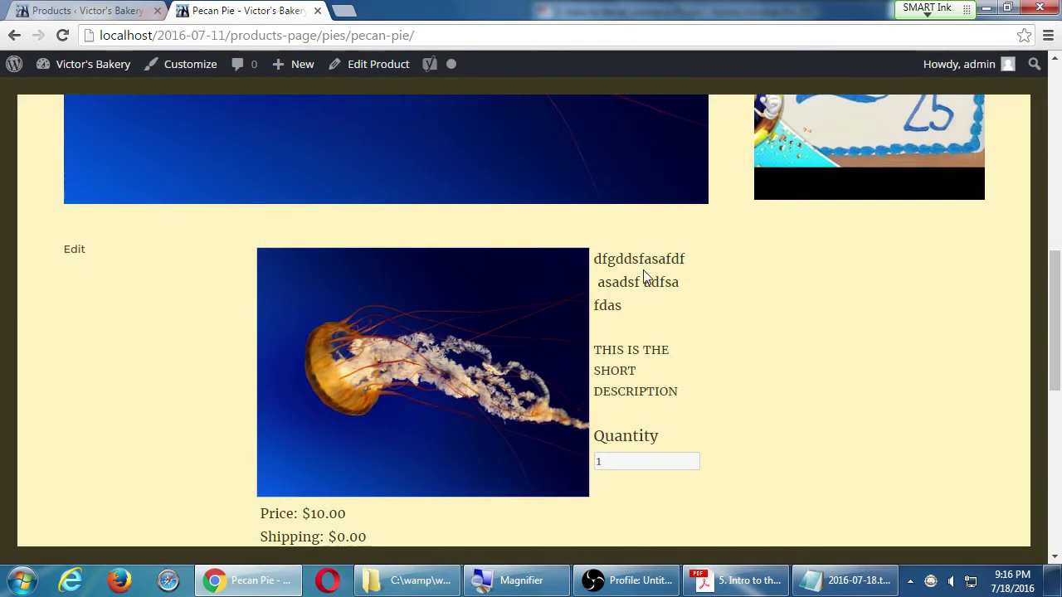
pyautogui.moveTo(643, 274); pyautogui.dragTo(650, 393)
pyautogui.click(635, 369)
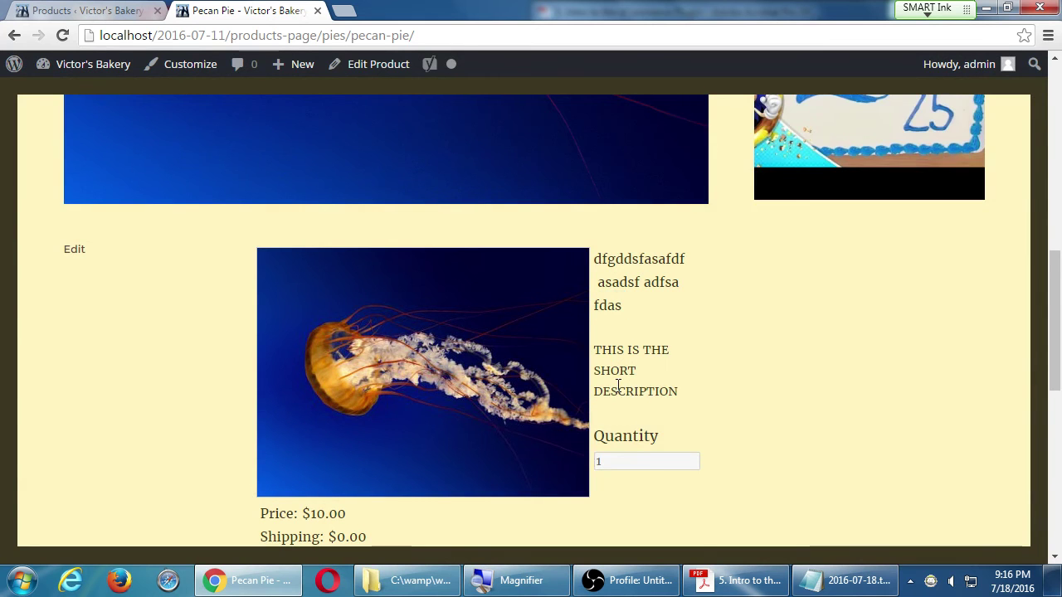
pyautogui.scroll(-2, 618, 386)
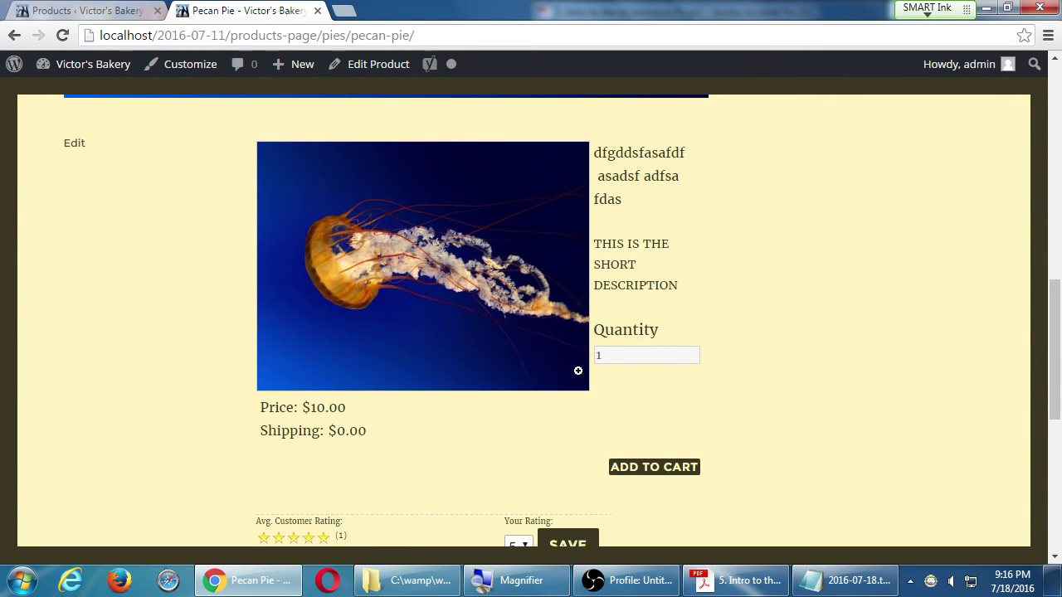
pyautogui.scroll(-3, 578, 371)
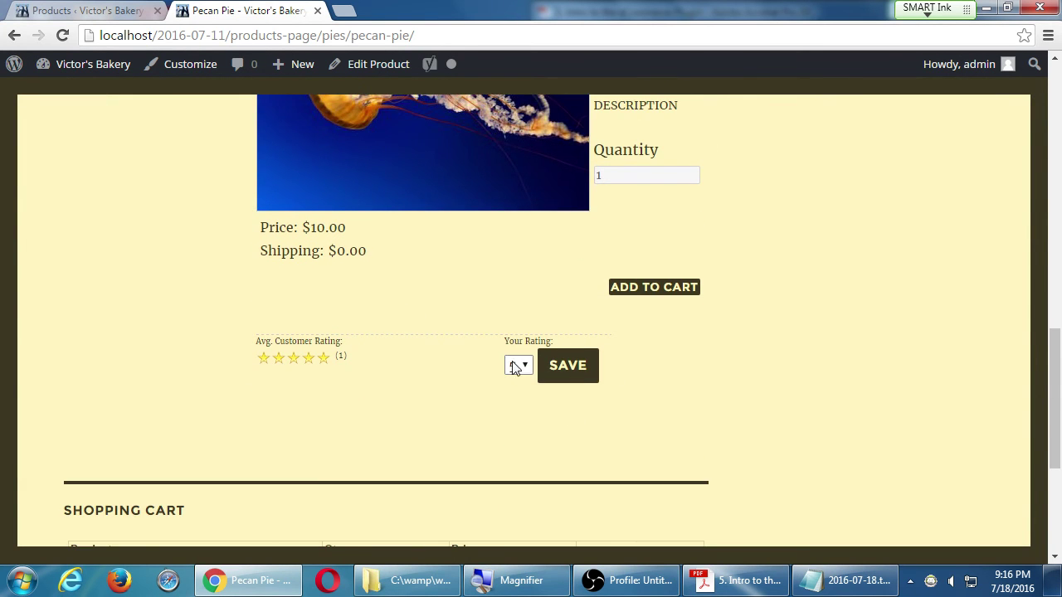
# Save a customer rating of 1 for the Pecan Pie and try out another rating choice
pyautogui.click(514, 367)
pyautogui.click(516, 380)
pyautogui.click(567, 375)
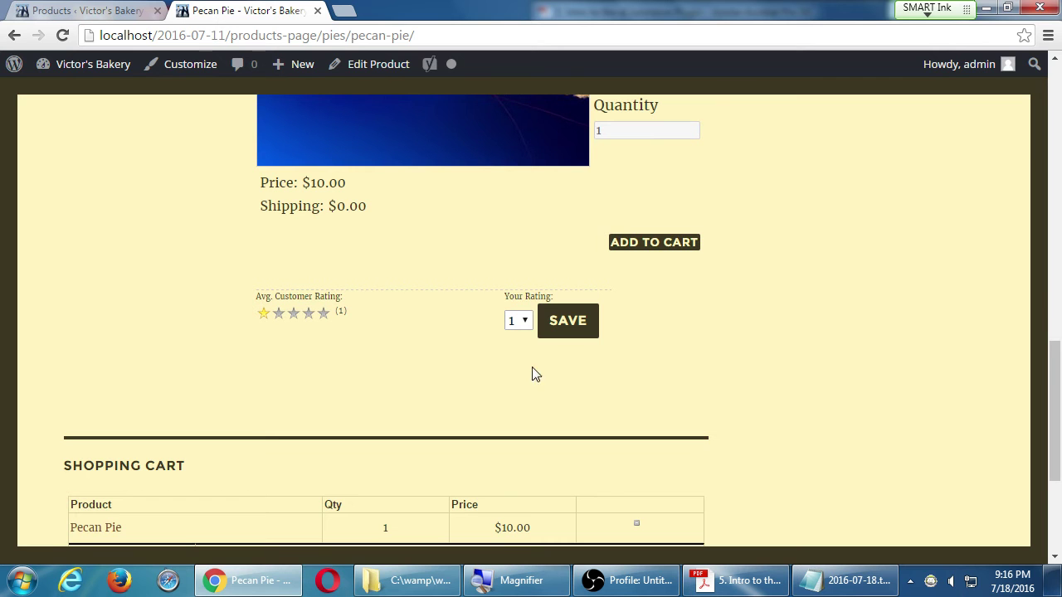
pyautogui.click(519, 321)
pyautogui.click(517, 373)
pyautogui.click(621, 130)
pyautogui.click(621, 130)
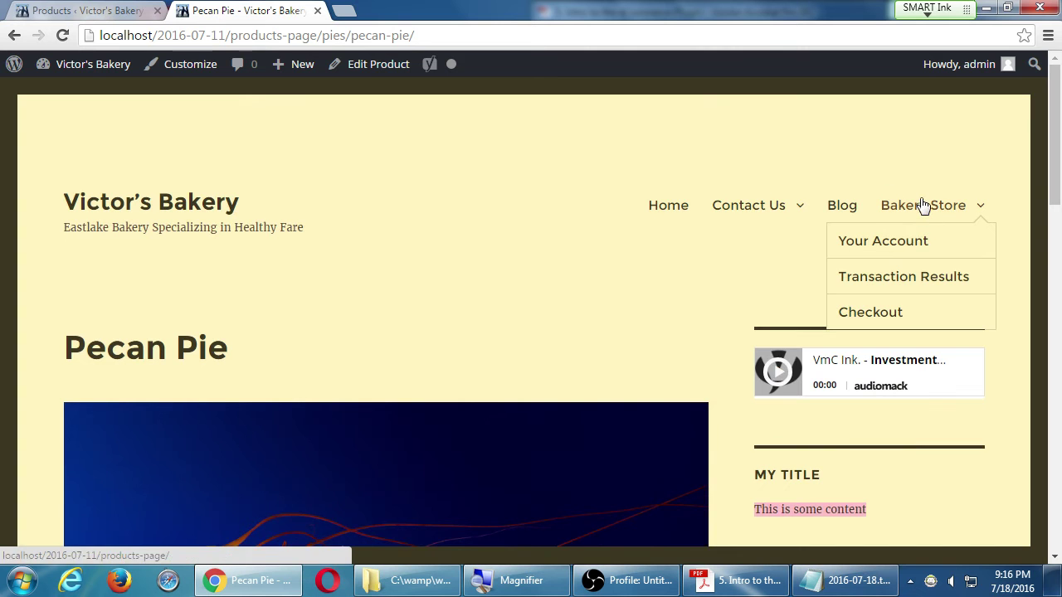
# Return to the Bakery Store's Products Page, set the Birthday Cake quantity to 4 and add it to the cart
pyautogui.click(923, 205)
pyautogui.scroll(-3, 580, 423)
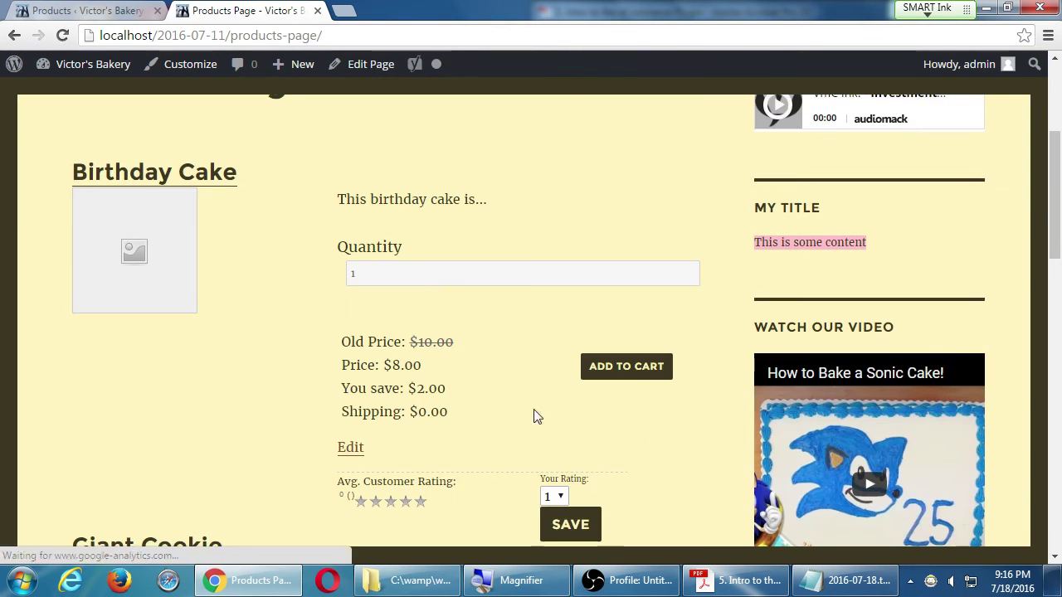
pyautogui.click(427, 273)
pyautogui.press('BackSpace')
pyautogui.write('3')
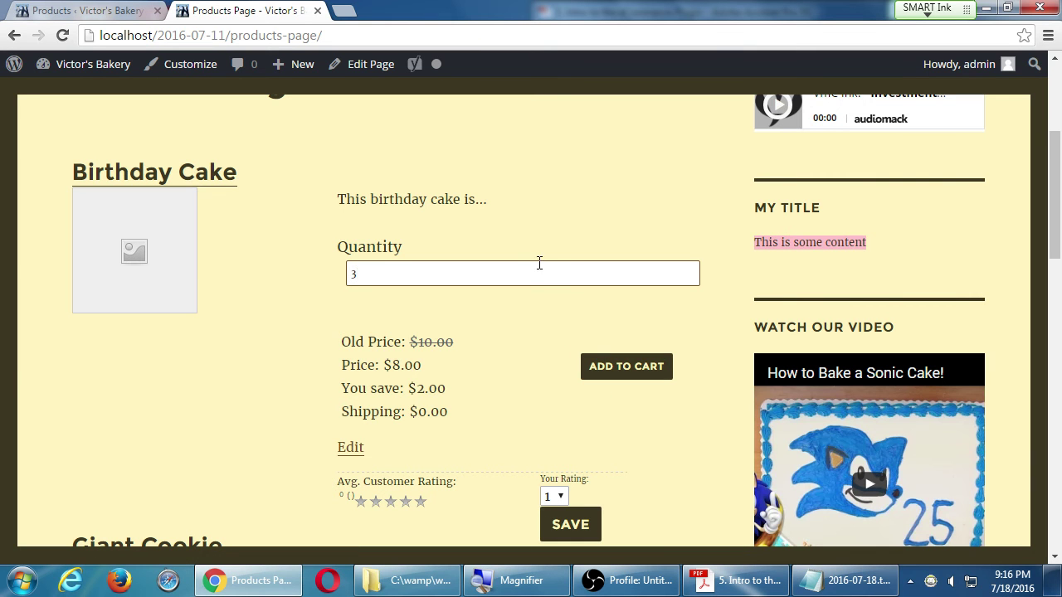
pyautogui.press('BackSpace')
pyautogui.write('4')
pyautogui.click(618, 371)
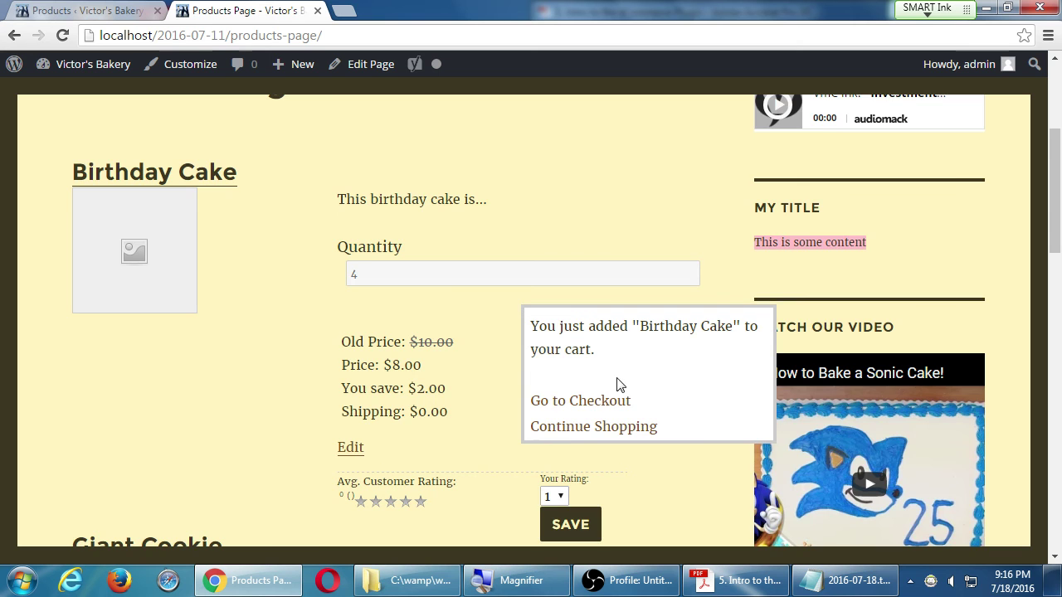
# Dismiss the added-to-cart notice by continuing shopping and remove the Pecan Pie from the shopping cart
pyautogui.scroll(-15, 480, 366)
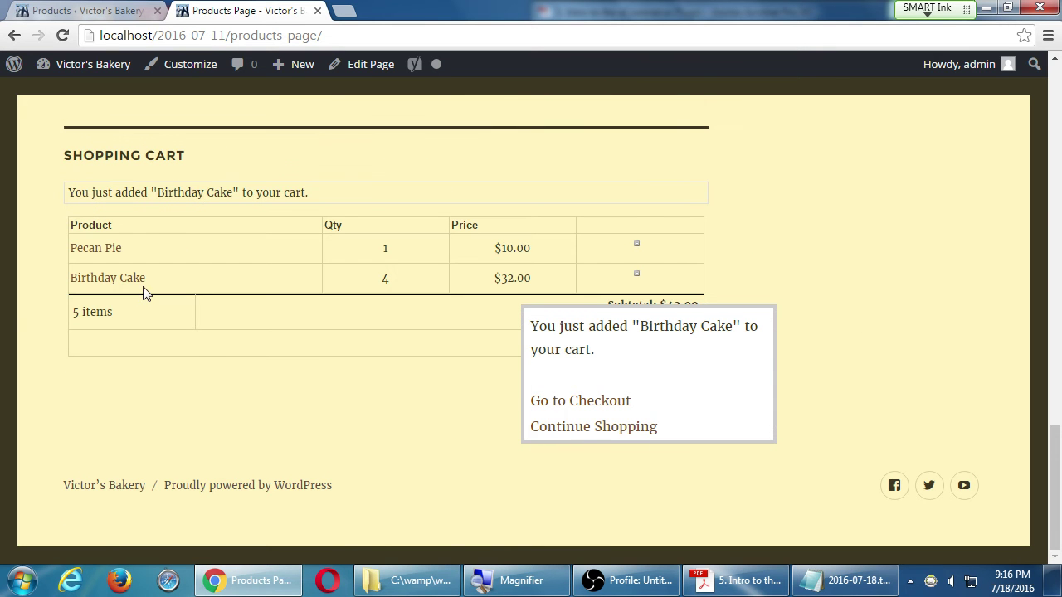
pyautogui.click(574, 427)
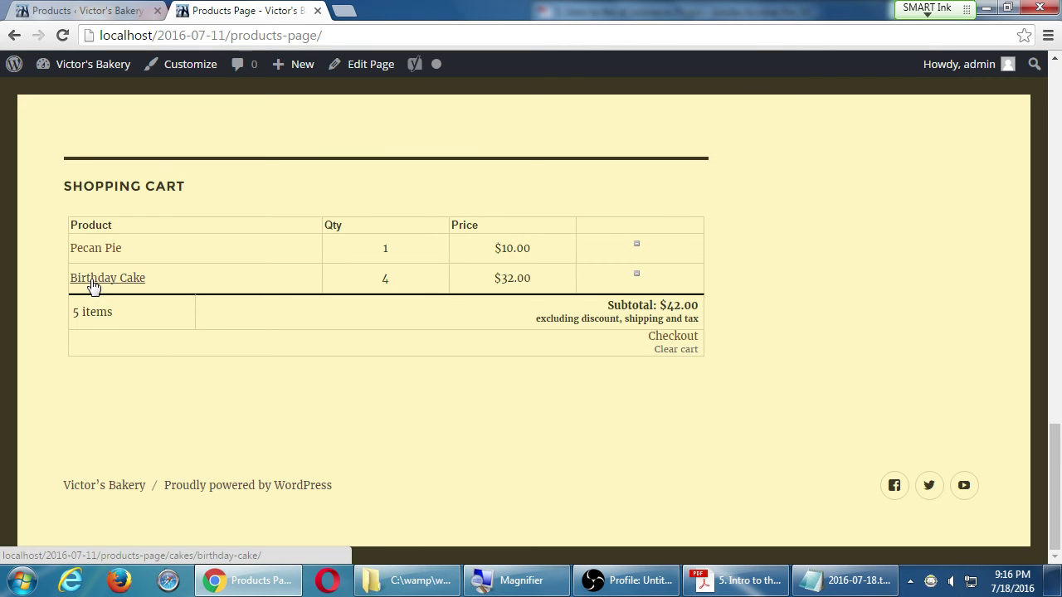
pyautogui.click(639, 248)
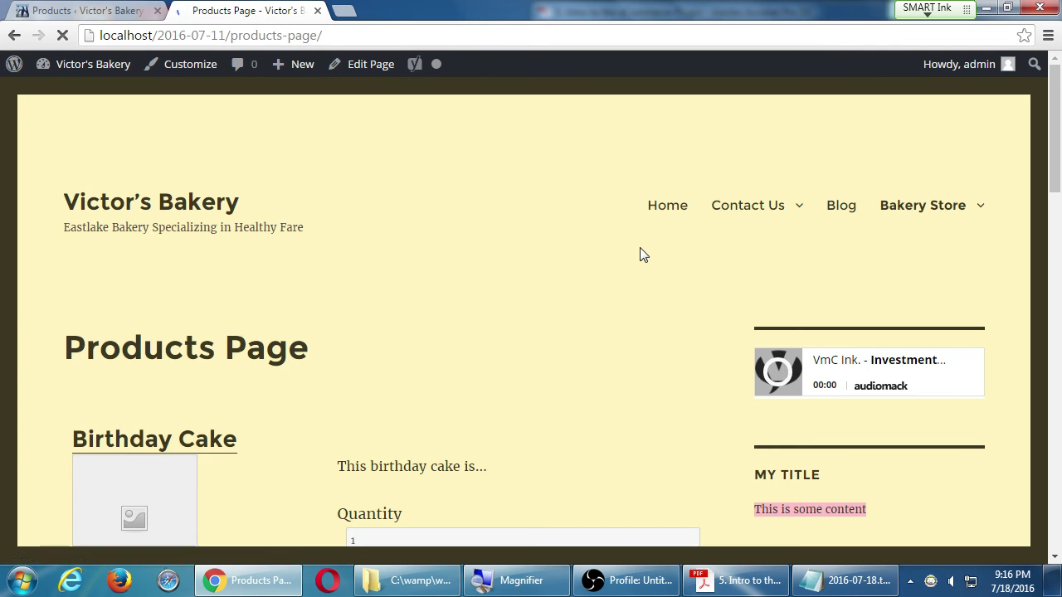
# Proceed to checkout from the shopping cart and examine the order review, shipping calculation, tax and totals
pyautogui.scroll(-10, 661, 344)
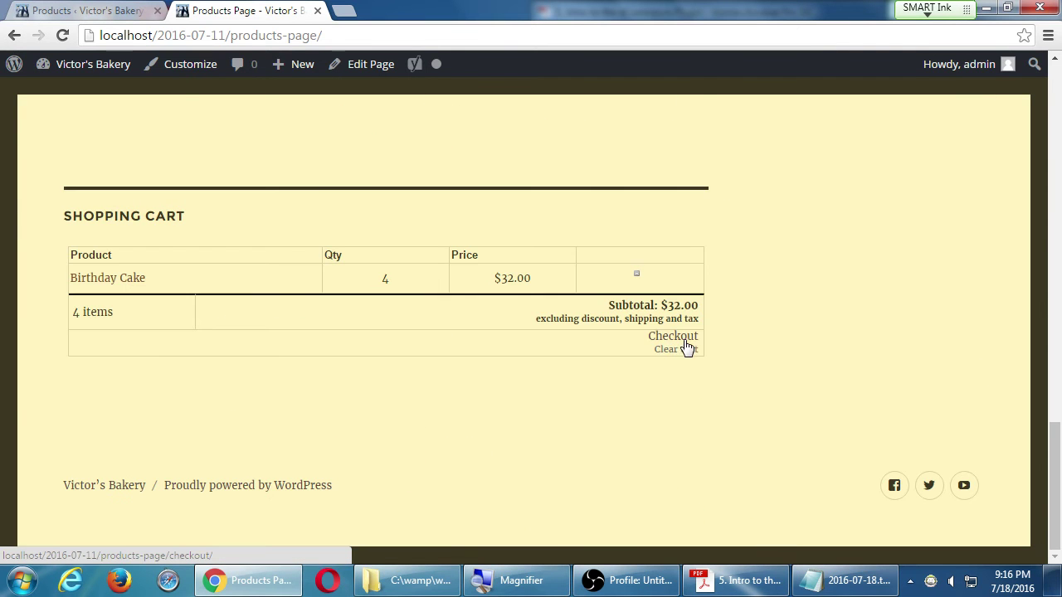
pyautogui.click(690, 340)
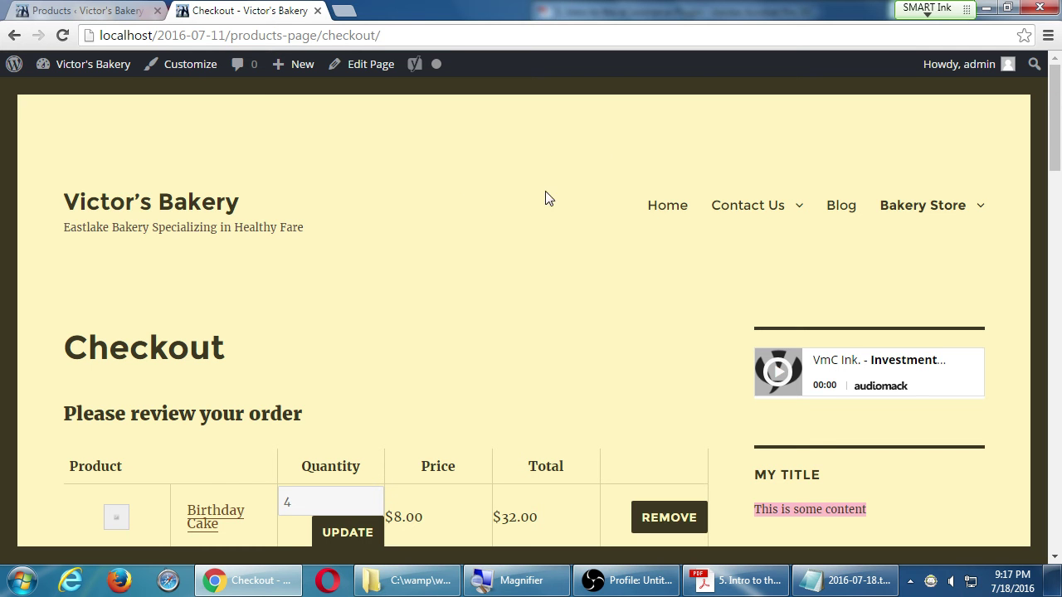
pyautogui.scroll(-2, 732, 315)
pyautogui.scroll(-5, 735, 315)
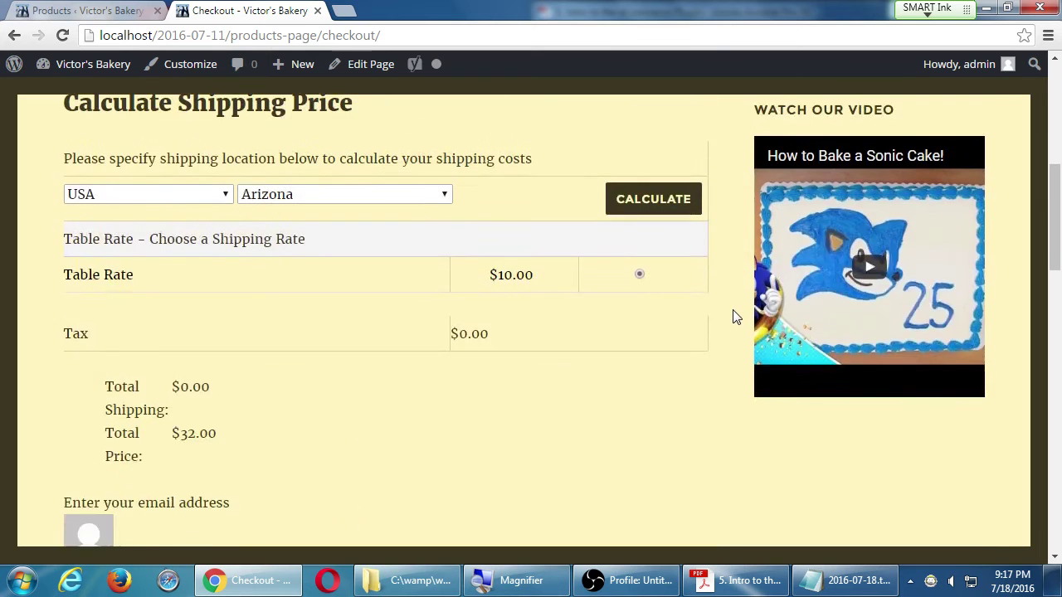
pyautogui.scroll(7, 735, 315)
# Switch back to the site's admin area and start creating a new Duplicator package
pyautogui.click(116, 10)
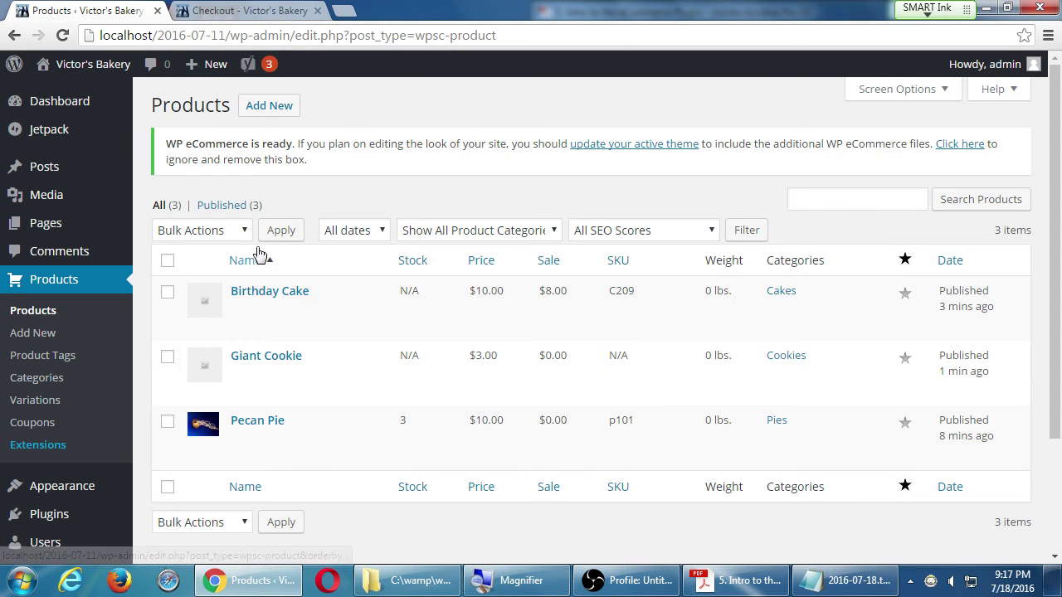
pyautogui.scroll(-2, 73, 555)
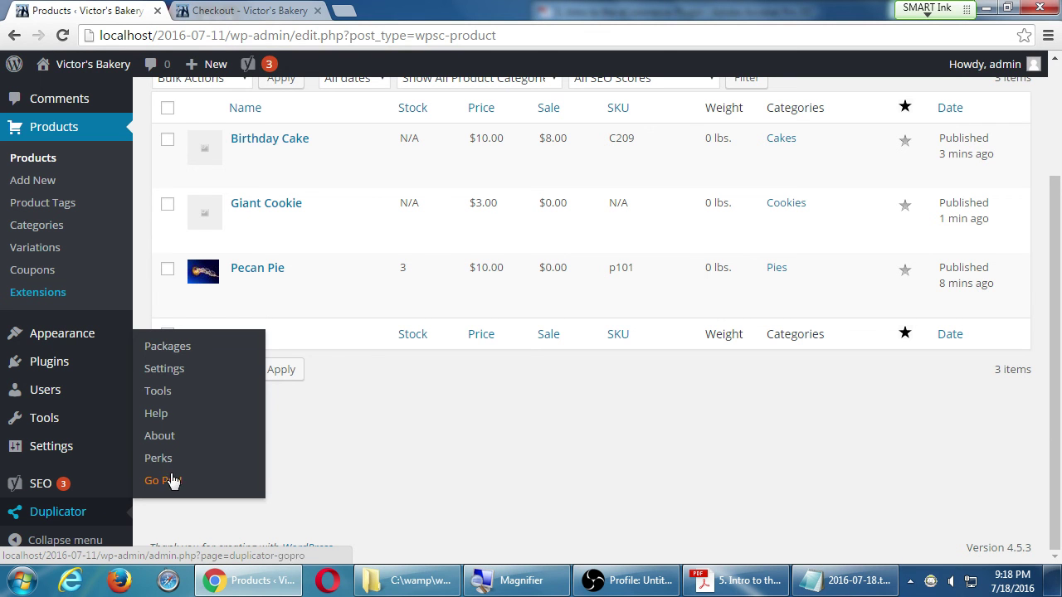
pyautogui.click(177, 348)
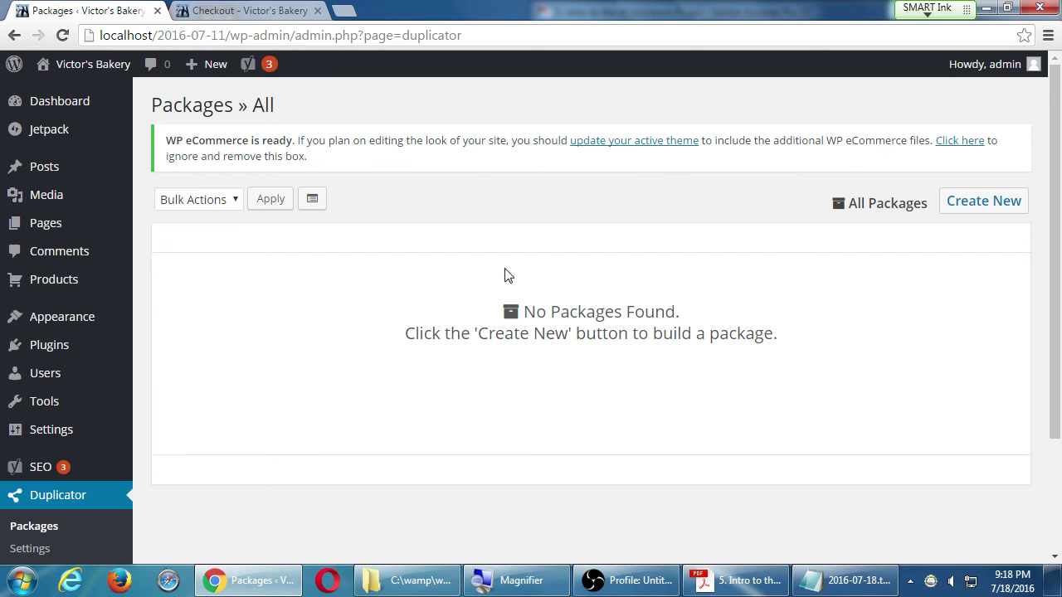
pyautogui.click(972, 204)
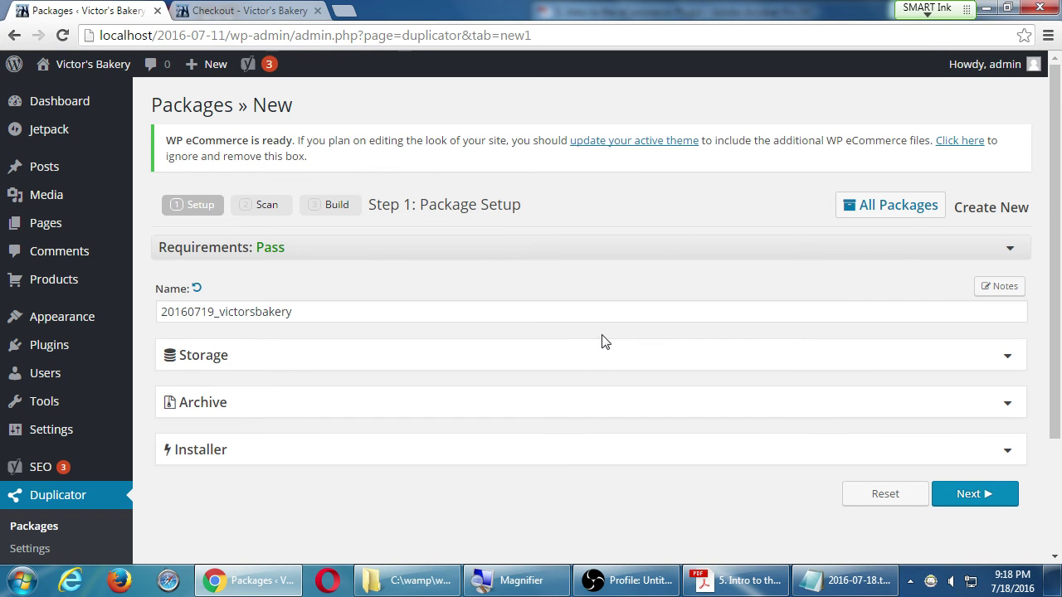
# Add package notes reading "WP eCommerce added." and, on a second line, "Some categories created. Added three products. Set up Settings."
pyautogui.click(1004, 287)
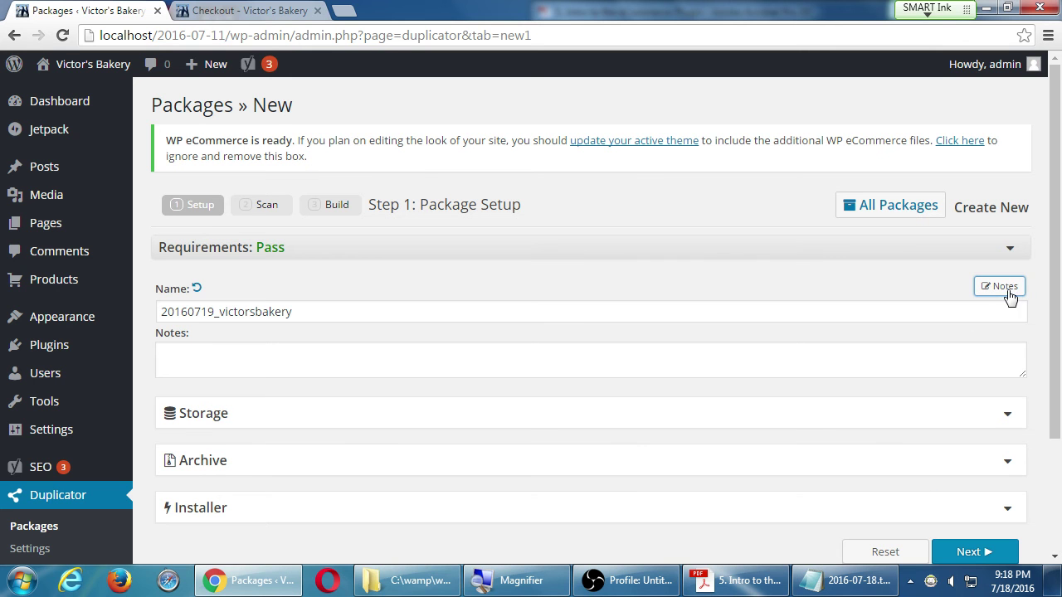
pyautogui.click(682, 355)
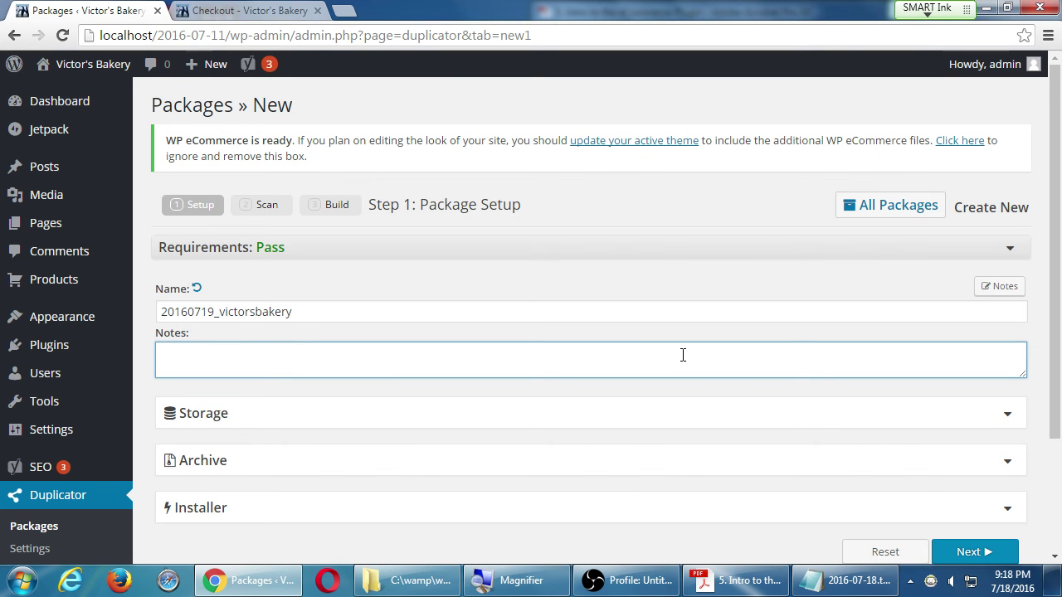
pyautogui.write('WP eCommerce added.')
pyautogui.press('Return')
pyautogui.write('Some cat')
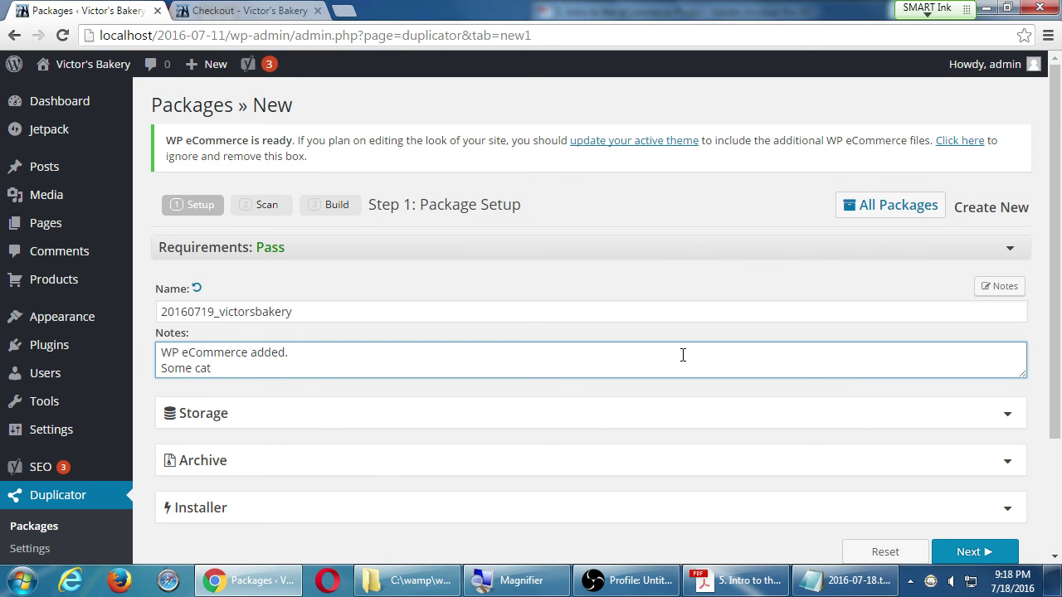
pyautogui.write('egories created. Added the')
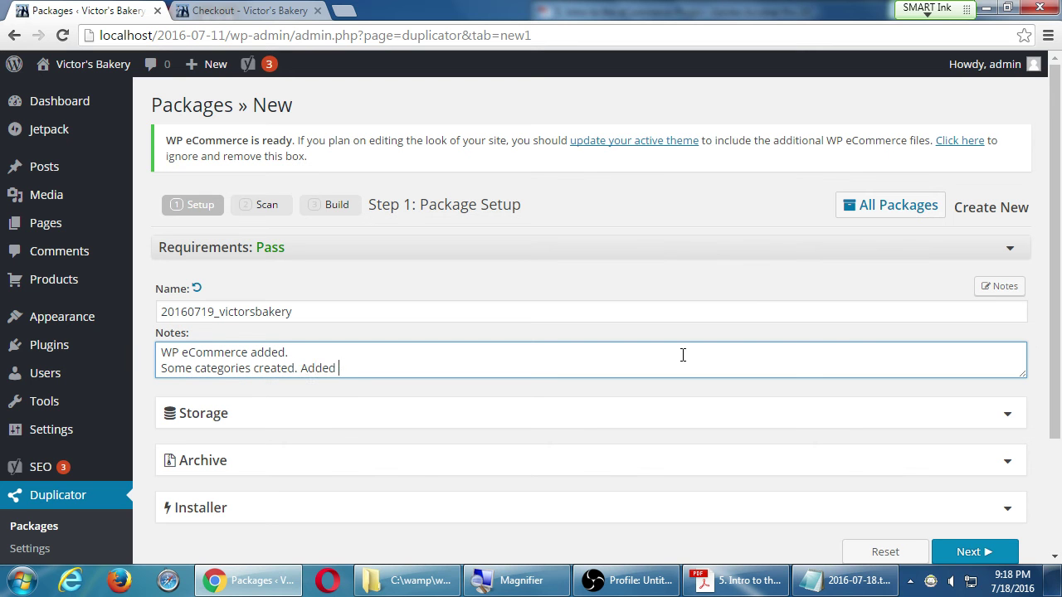
pyautogui.press('BackSpace')
pyautogui.write('ree products. Set ')
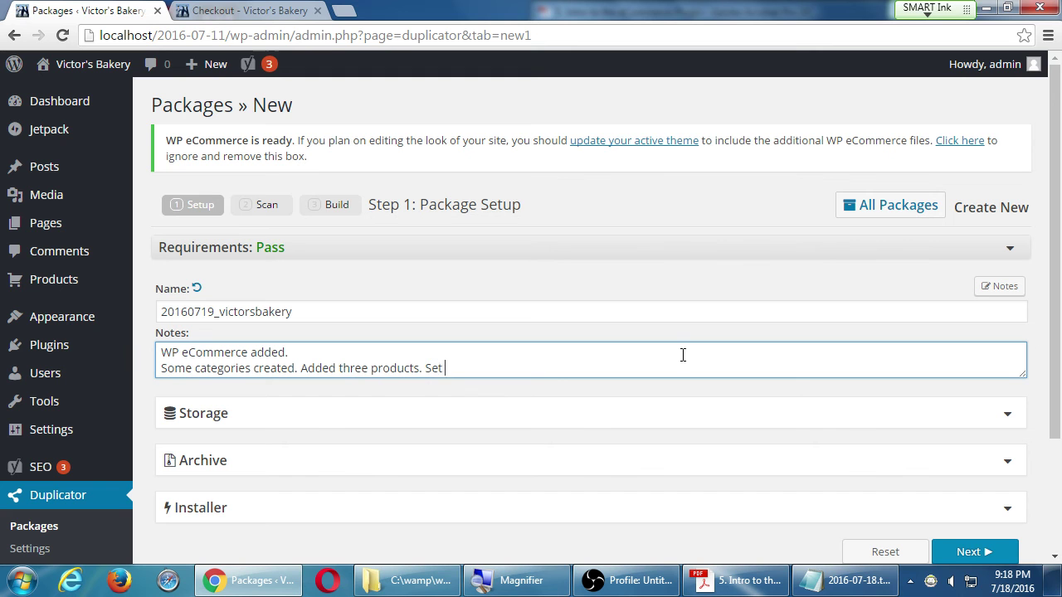
pyautogui.write('up Settings.')
# Enlarge the notes field and append the line "To-do: Set up Coupons, Variants."
pyautogui.press('Return')
pyautogui.write('To-')
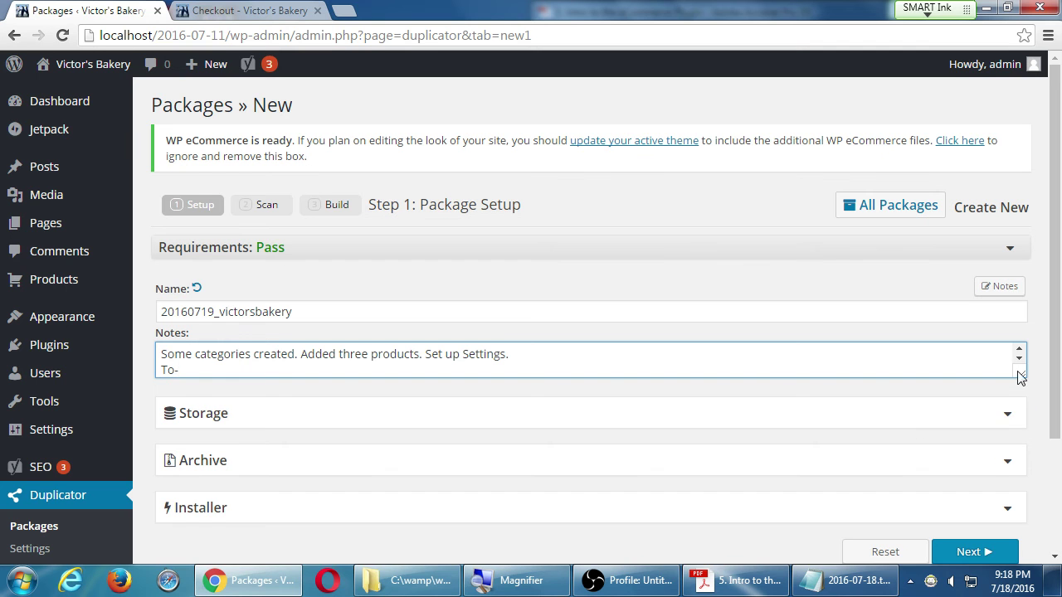
pyautogui.moveTo(1022, 373); pyautogui.dragTo(1020, 444)
pyautogui.write('-od')
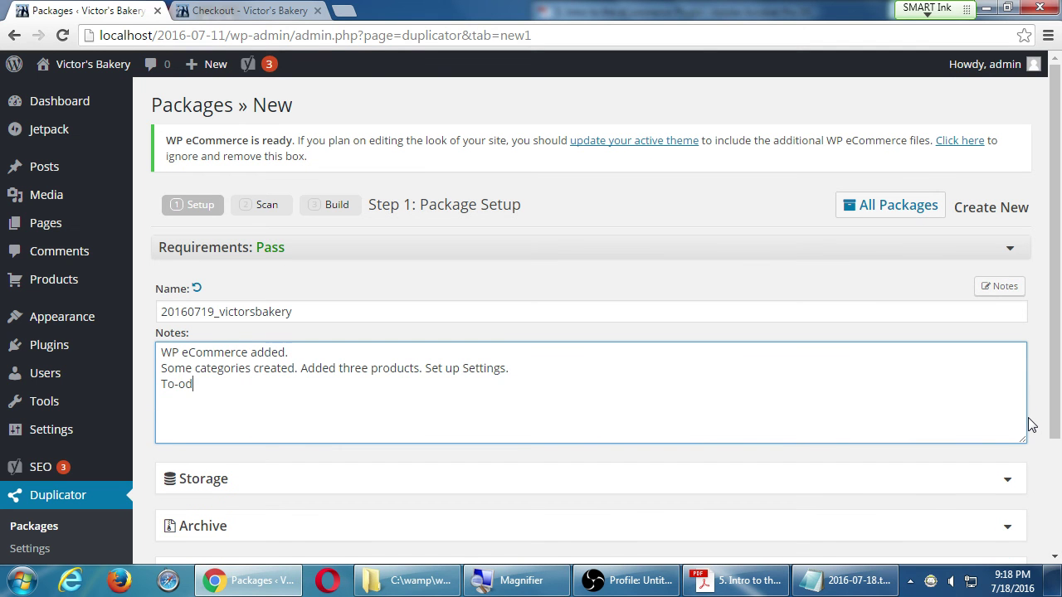
pyautogui.press('BackSpace')
pyautogui.press('BackSpace')
pyautogui.write('do: Set up Coupons, Variants.')
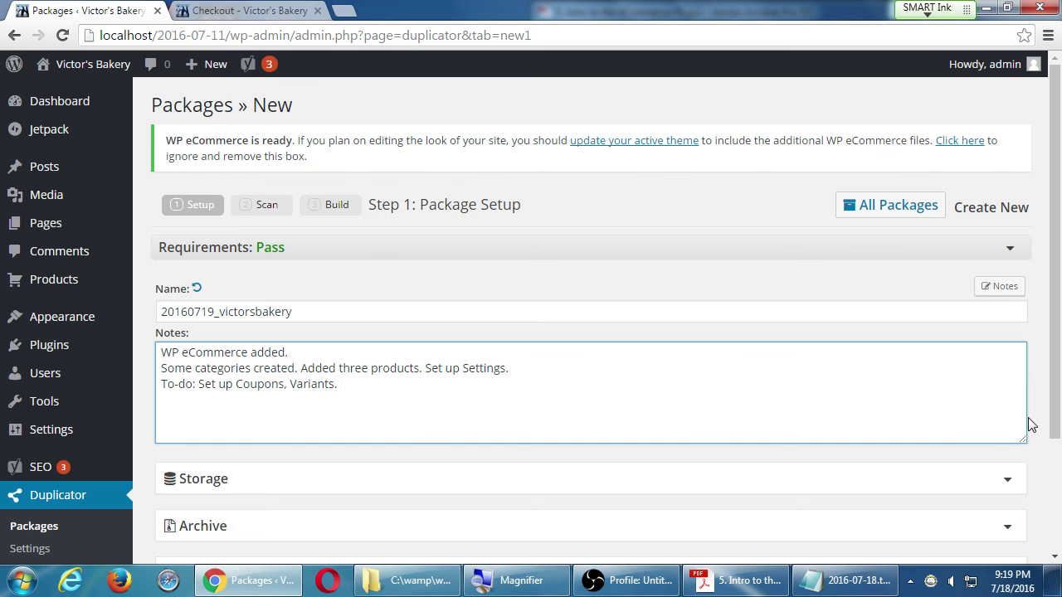
# Run the system scan for the package, review the server, files and database checks, and start the build
pyautogui.scroll(-3, 1032, 425)
pyautogui.click(996, 443)
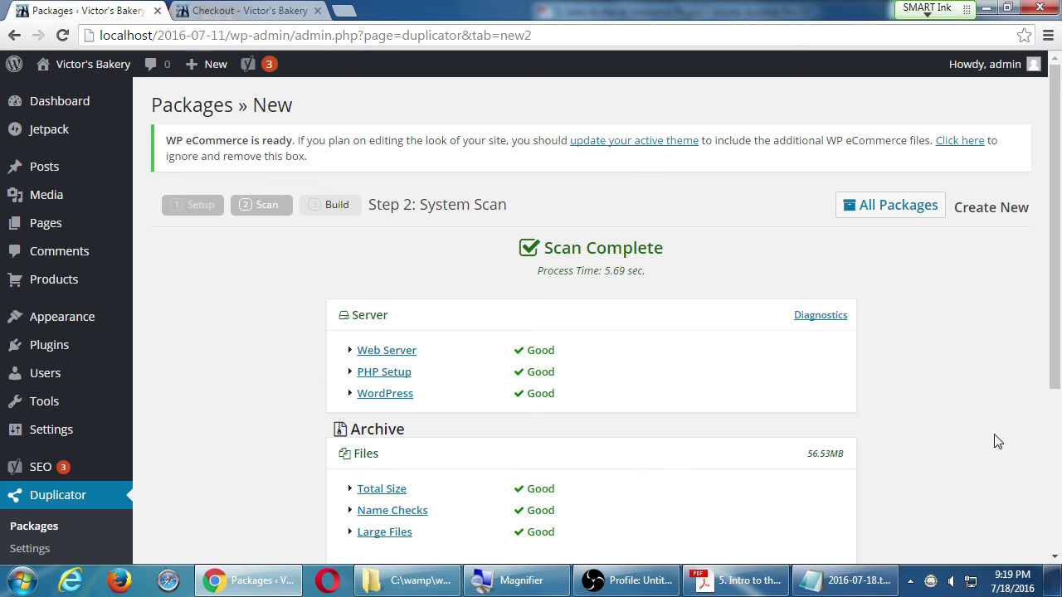
pyautogui.scroll(-3, 968, 448)
pyautogui.scroll(-1, 922, 464)
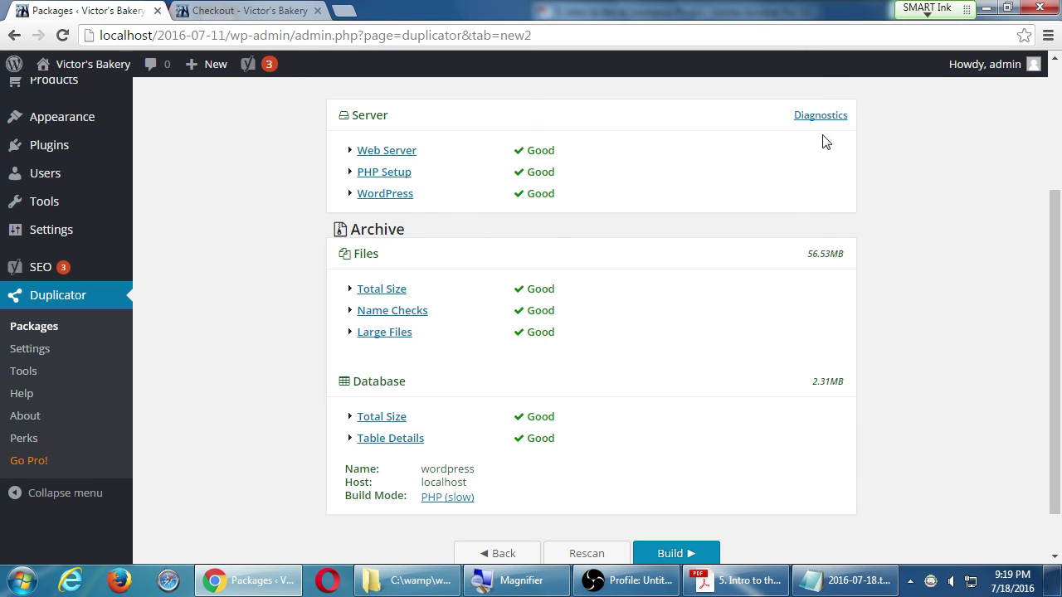
pyautogui.click(686, 554)
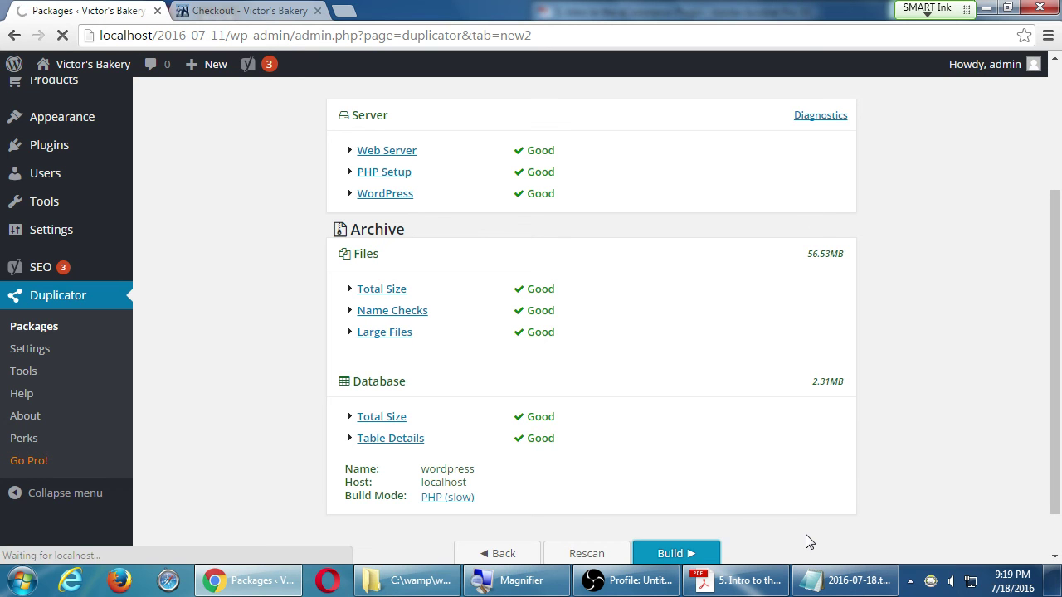